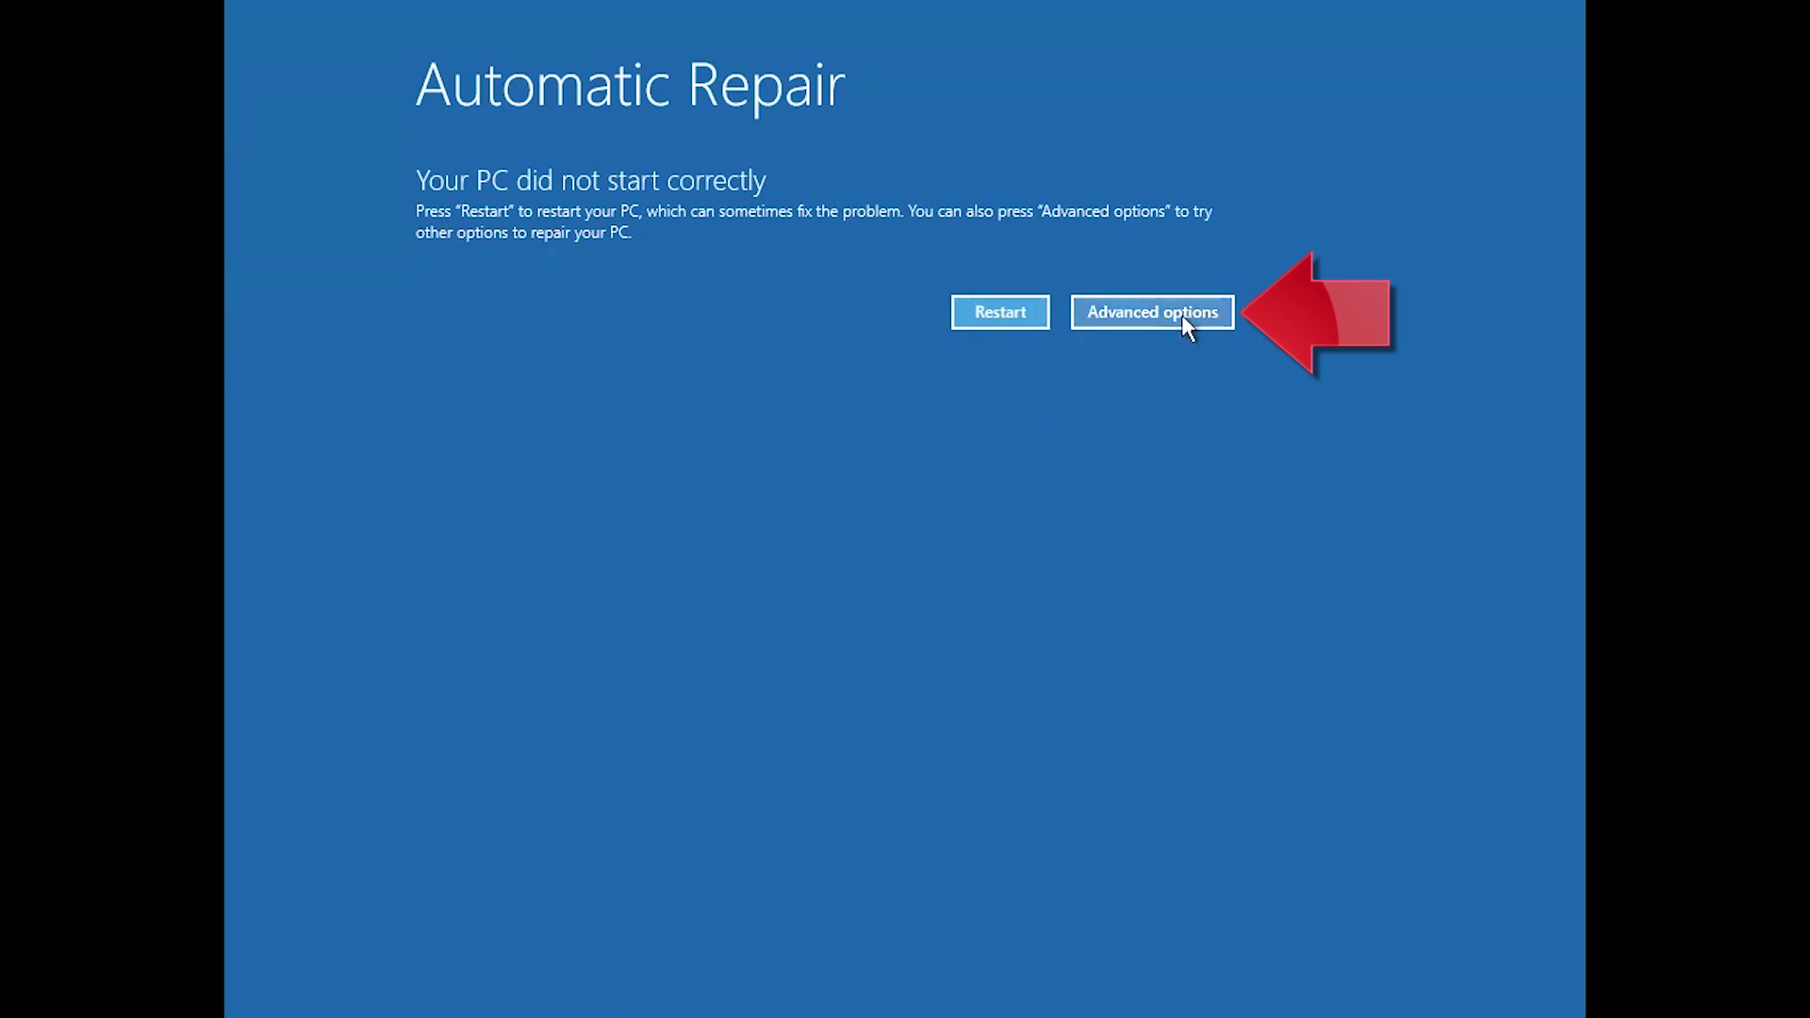
# Step: Go through Advanced options, Troubleshoot and Advanced options, then launch Startup Repair
pyautogui.click(1135, 313)
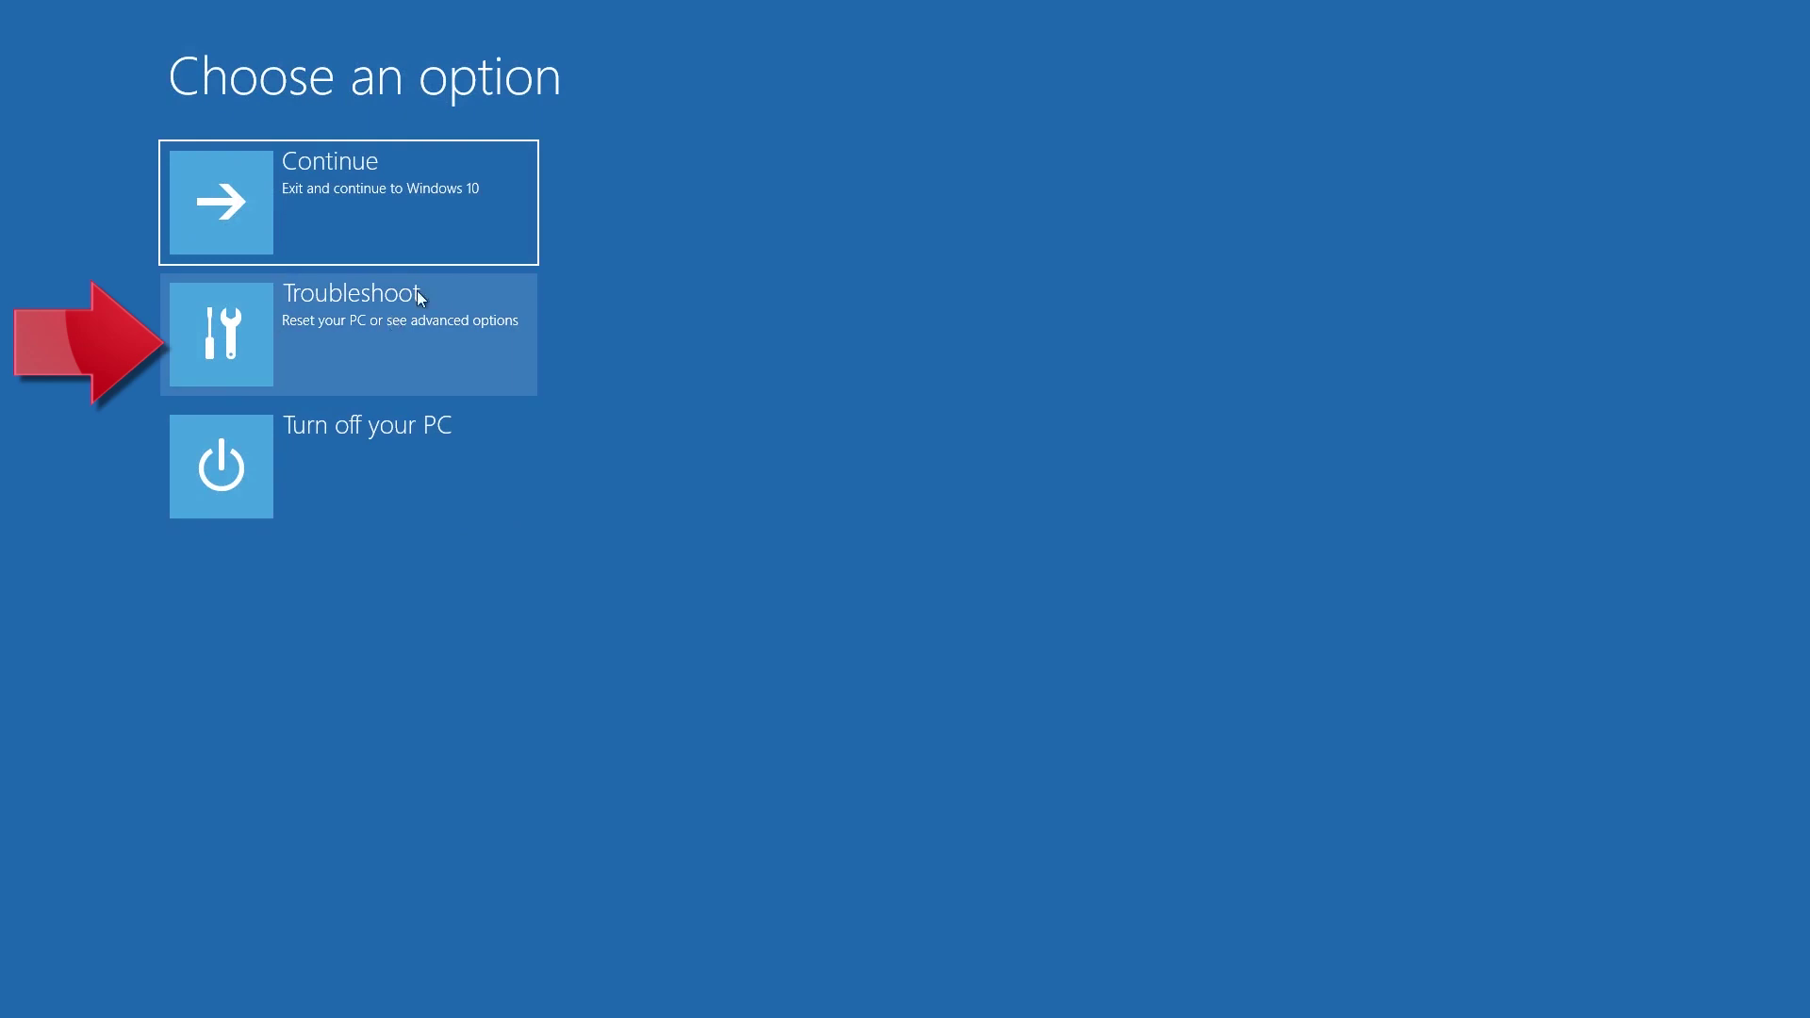
pyautogui.click(287, 342)
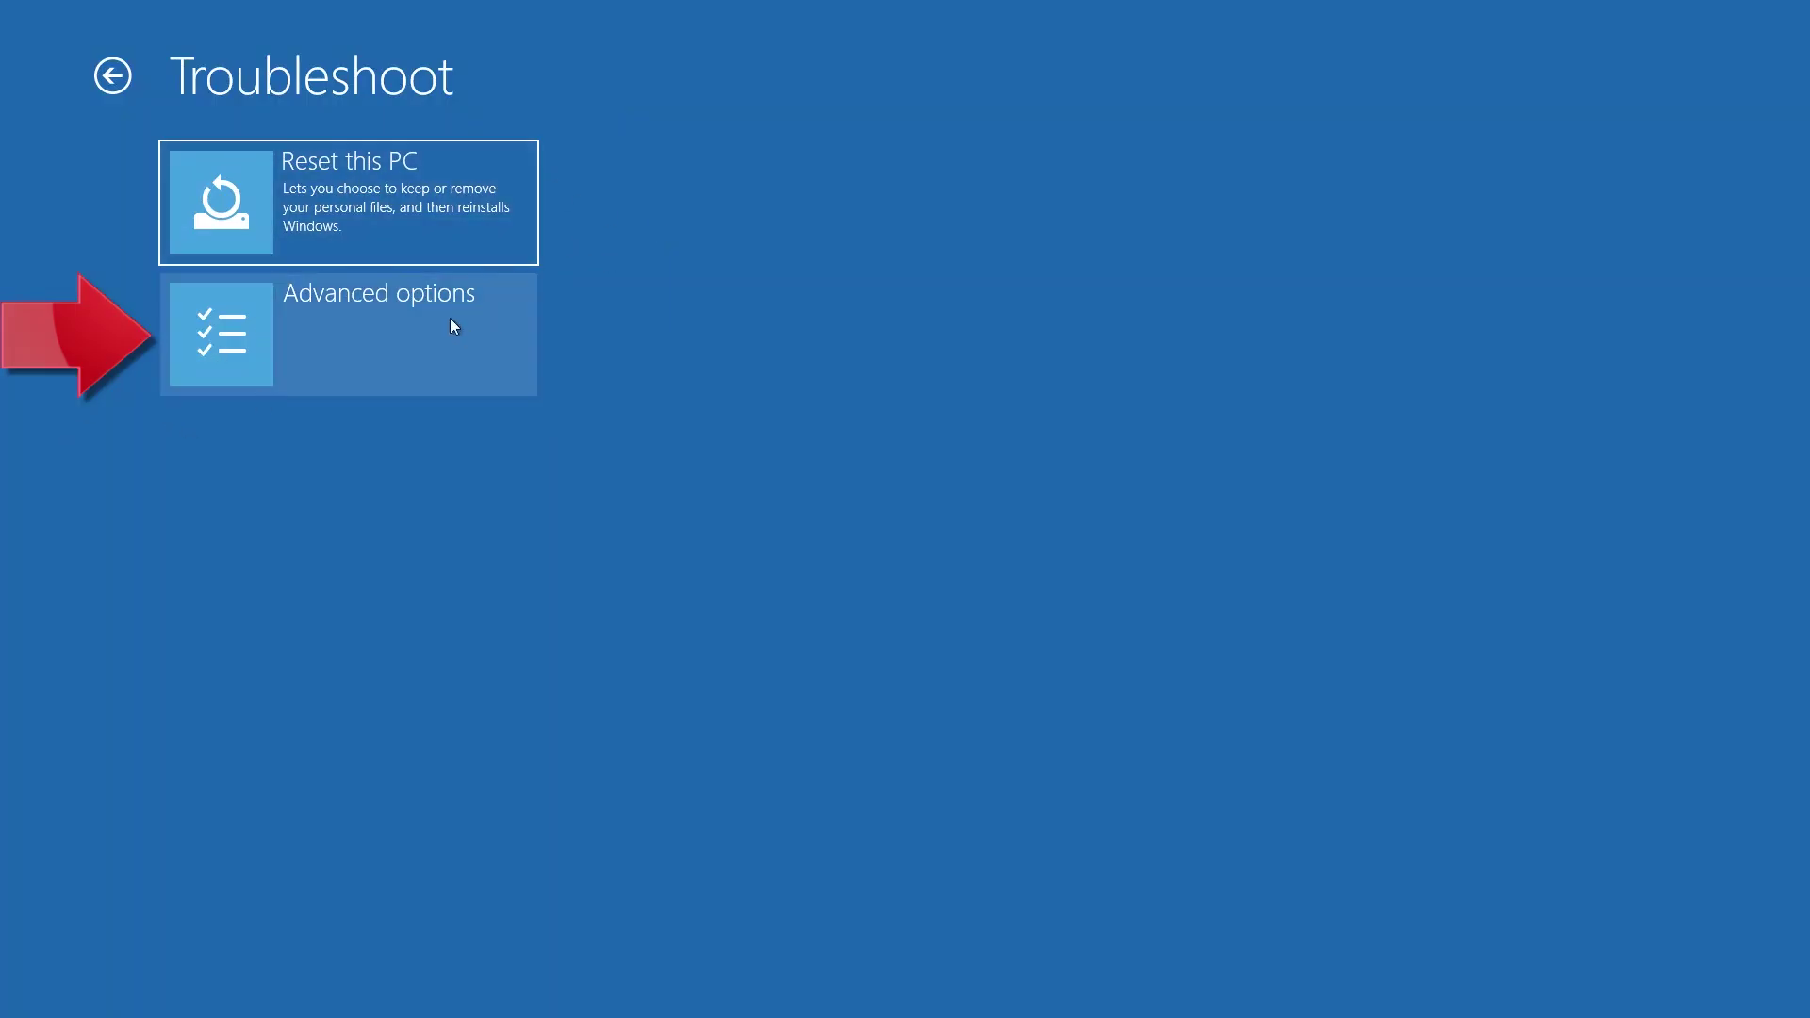
pyautogui.click(420, 332)
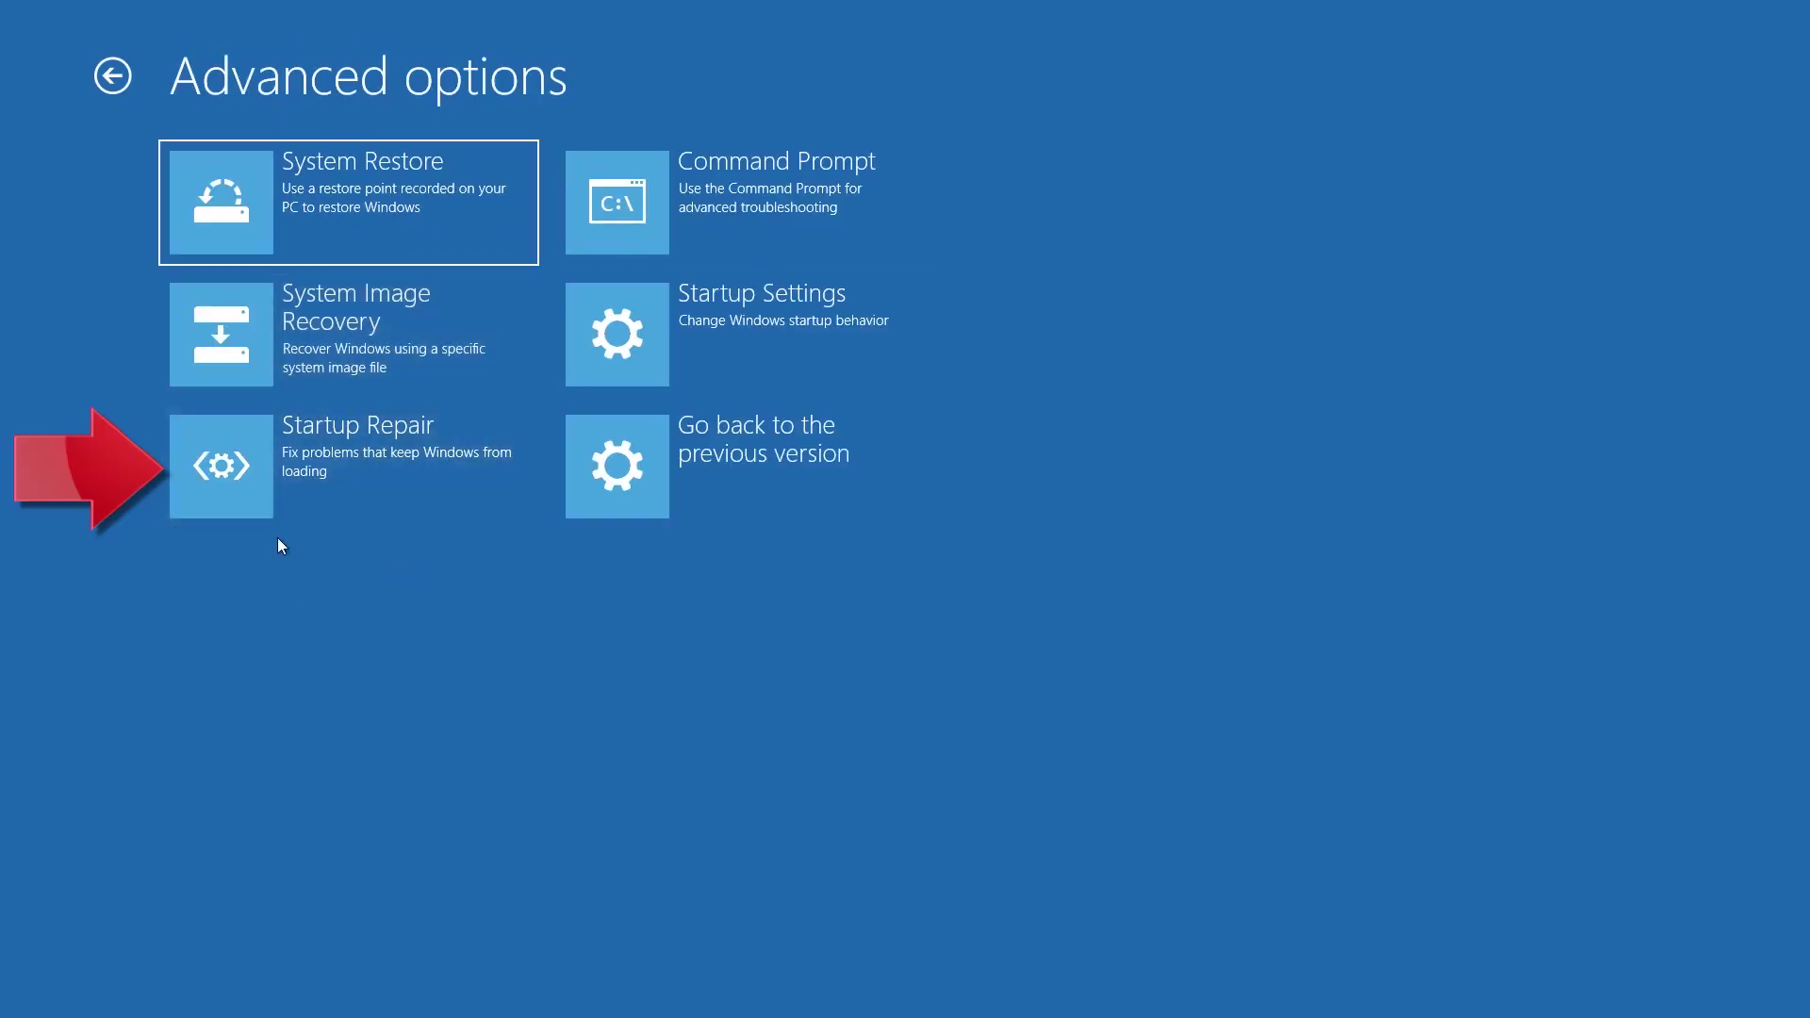
pyautogui.click(448, 456)
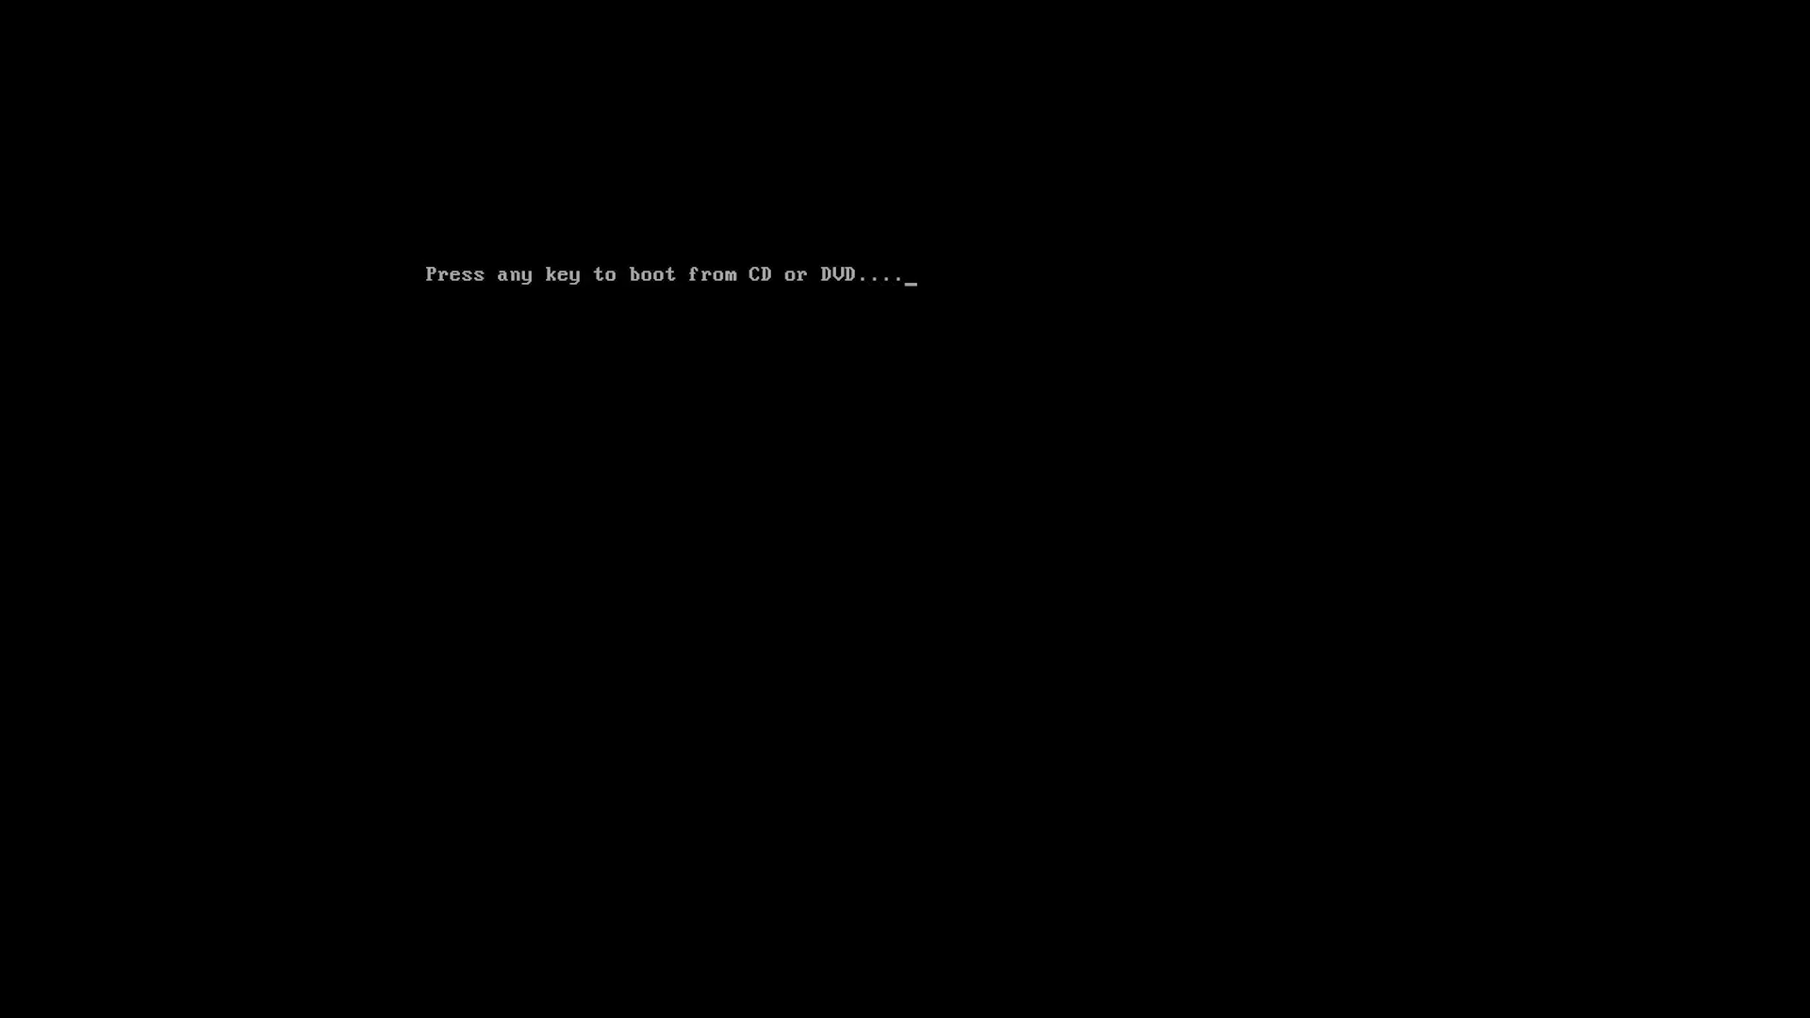
# Step: Boot from the installation disc, choose the listed account and continue Startup Repair with its password
pyautogui.press('Return')
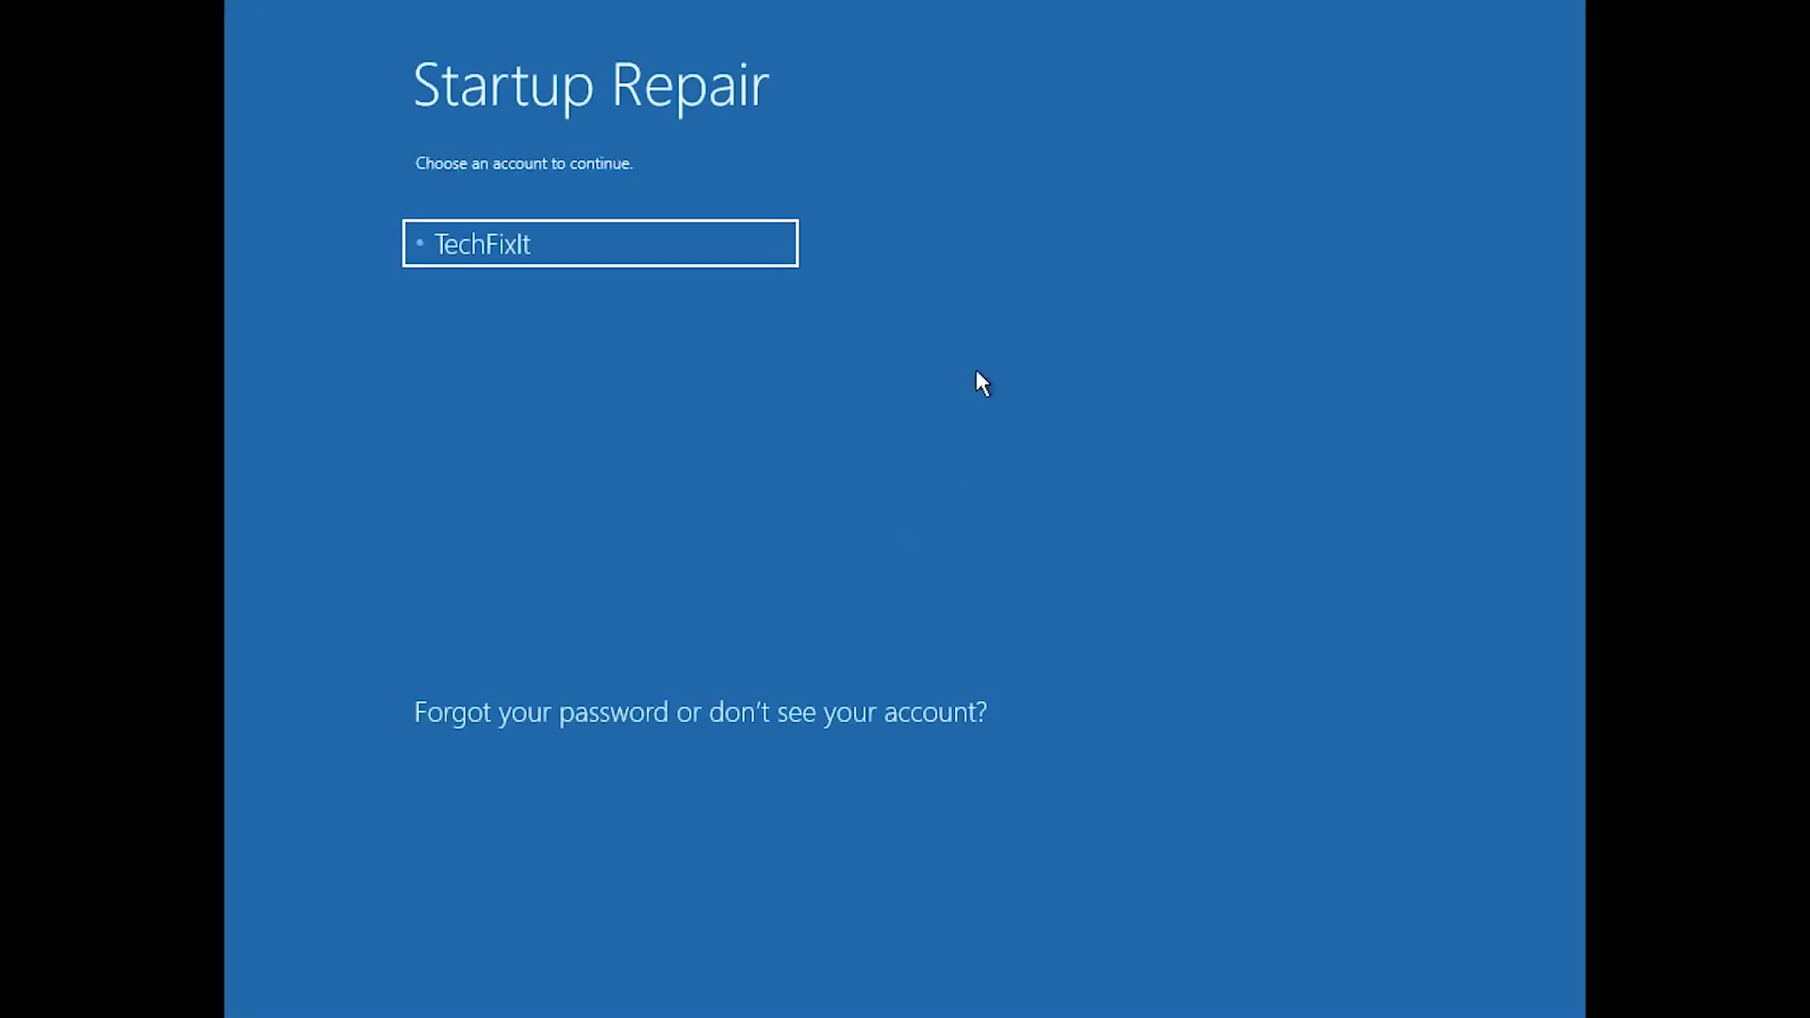
pyautogui.click(606, 246)
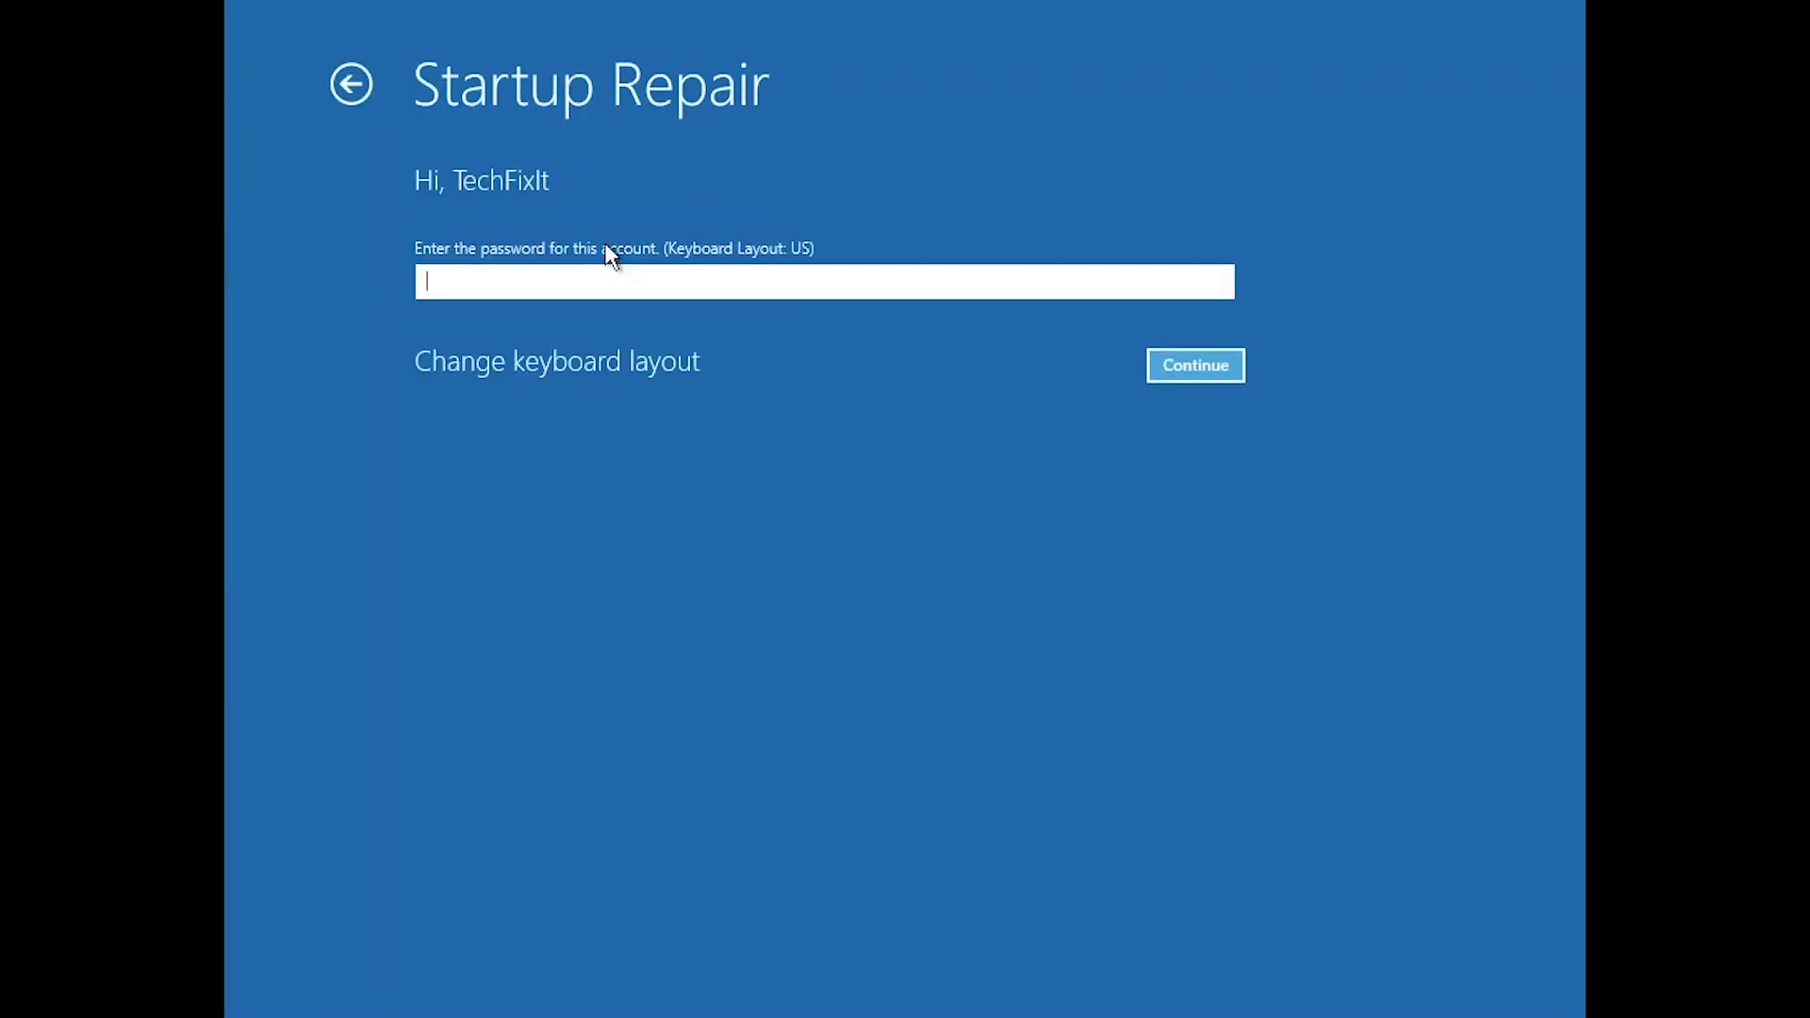
pyautogui.click(1233, 364)
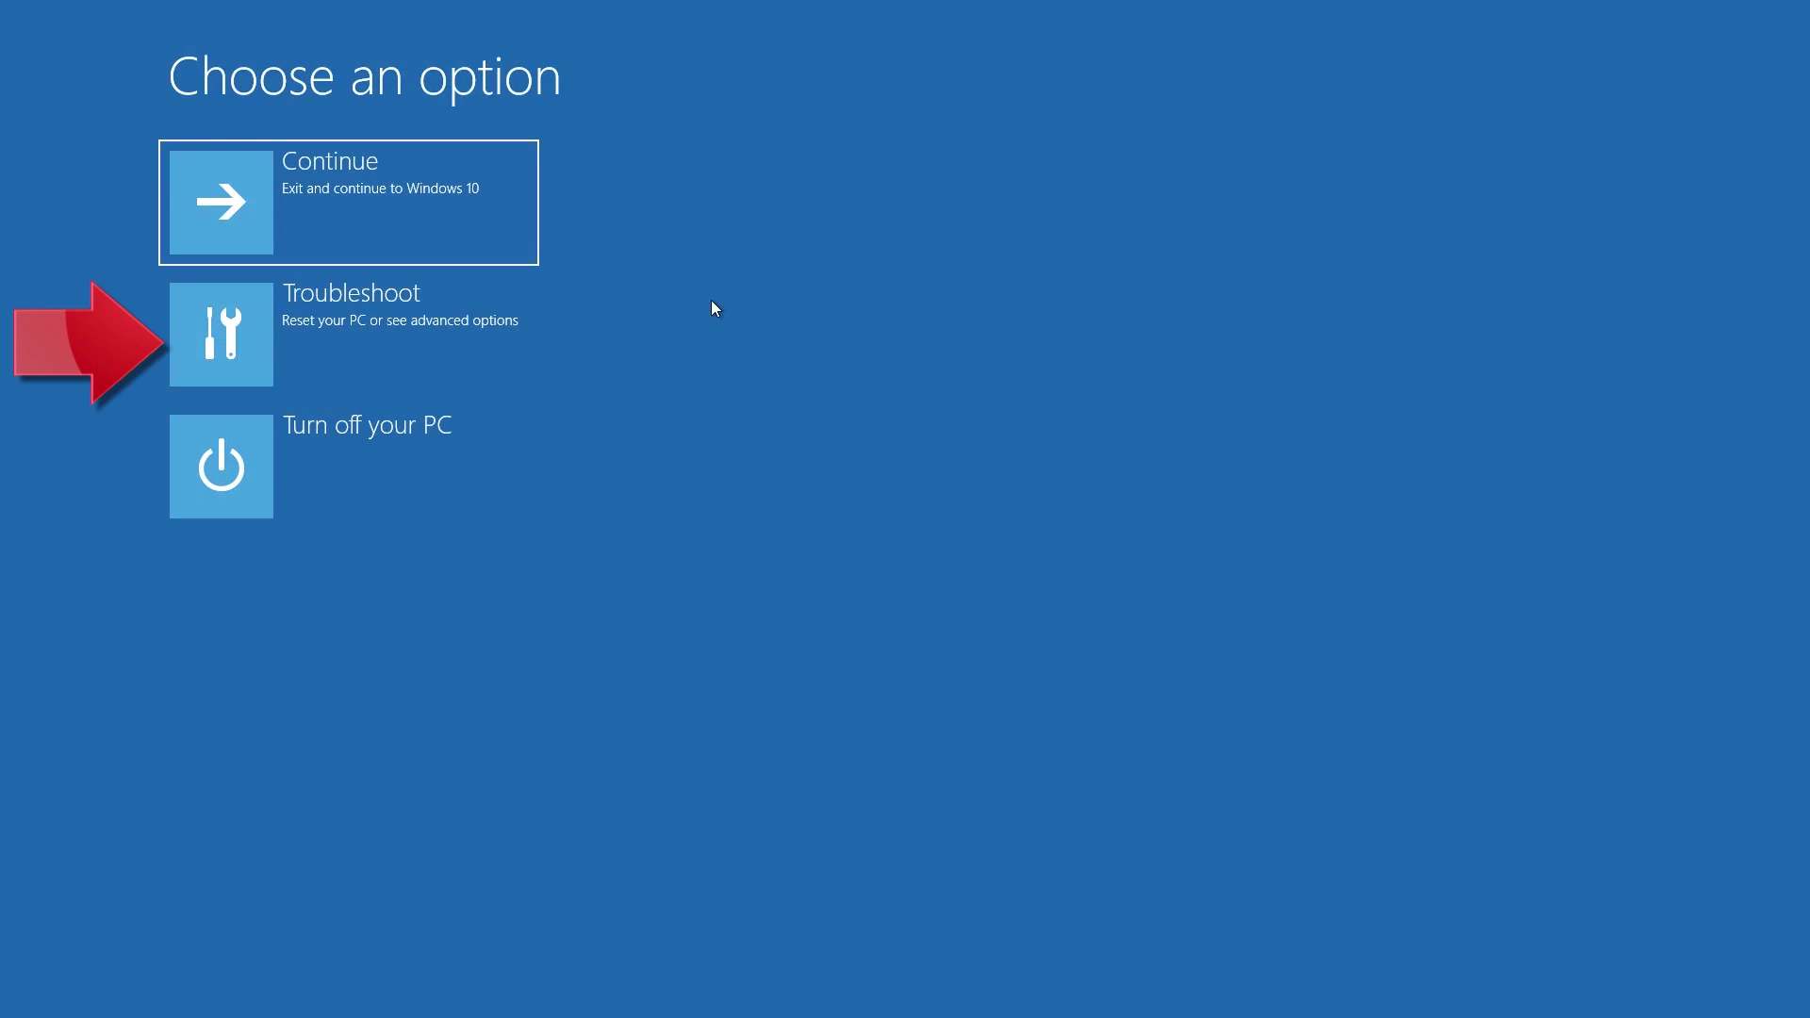
# Step: Open Troubleshoot from the Choose an option screen after Startup Repair finishes
pyautogui.click(288, 346)
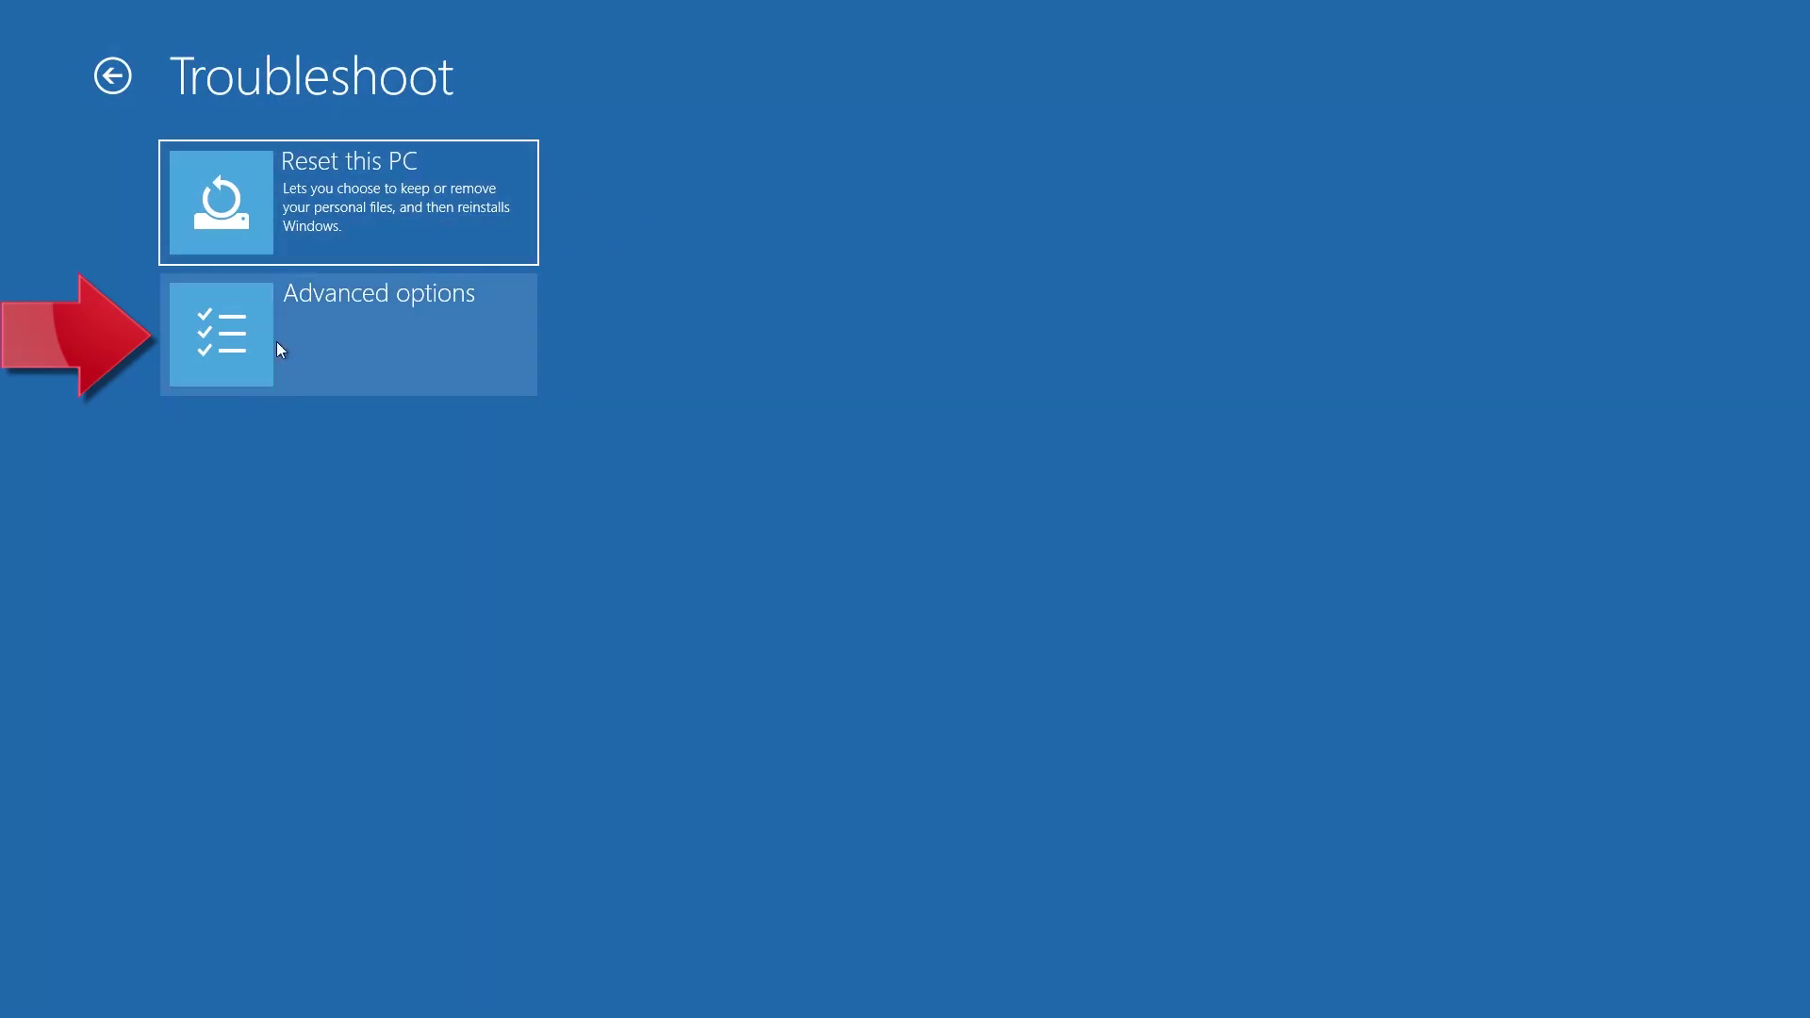
# Step: Open Advanced options under Troubleshoot and launch the Command Prompt tile
pyautogui.click(451, 325)
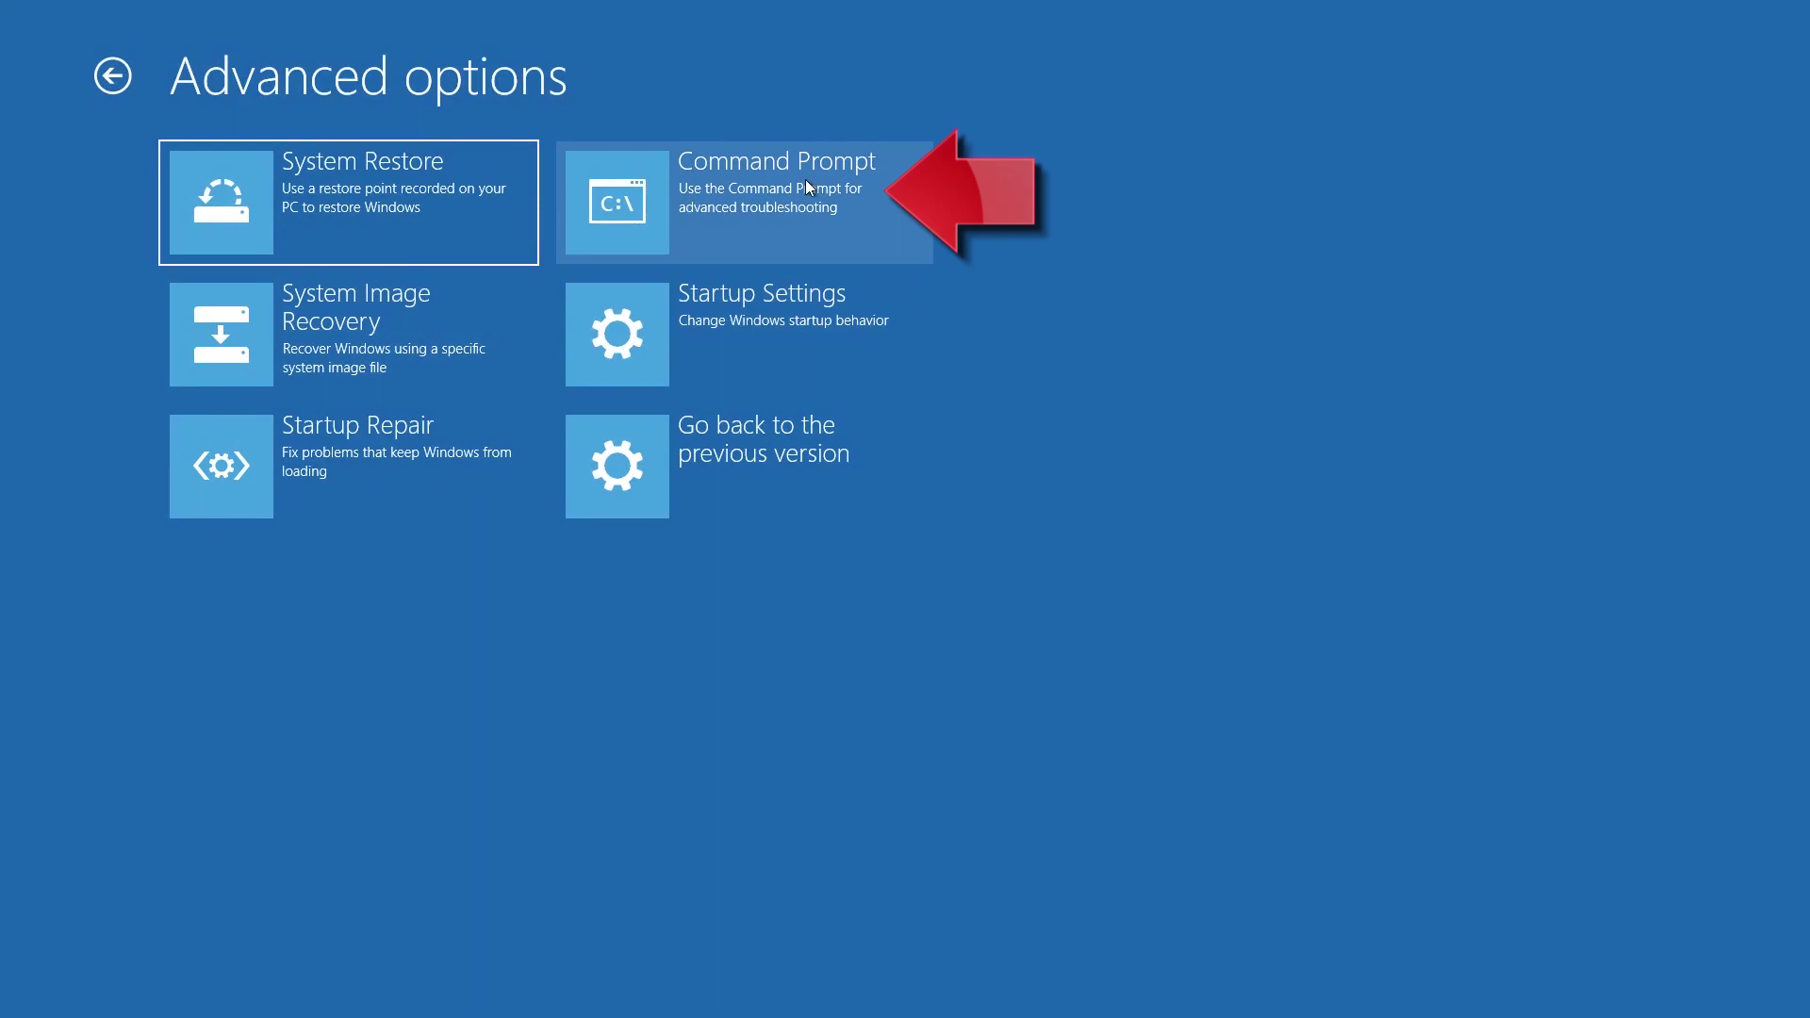
pyautogui.click(805, 179)
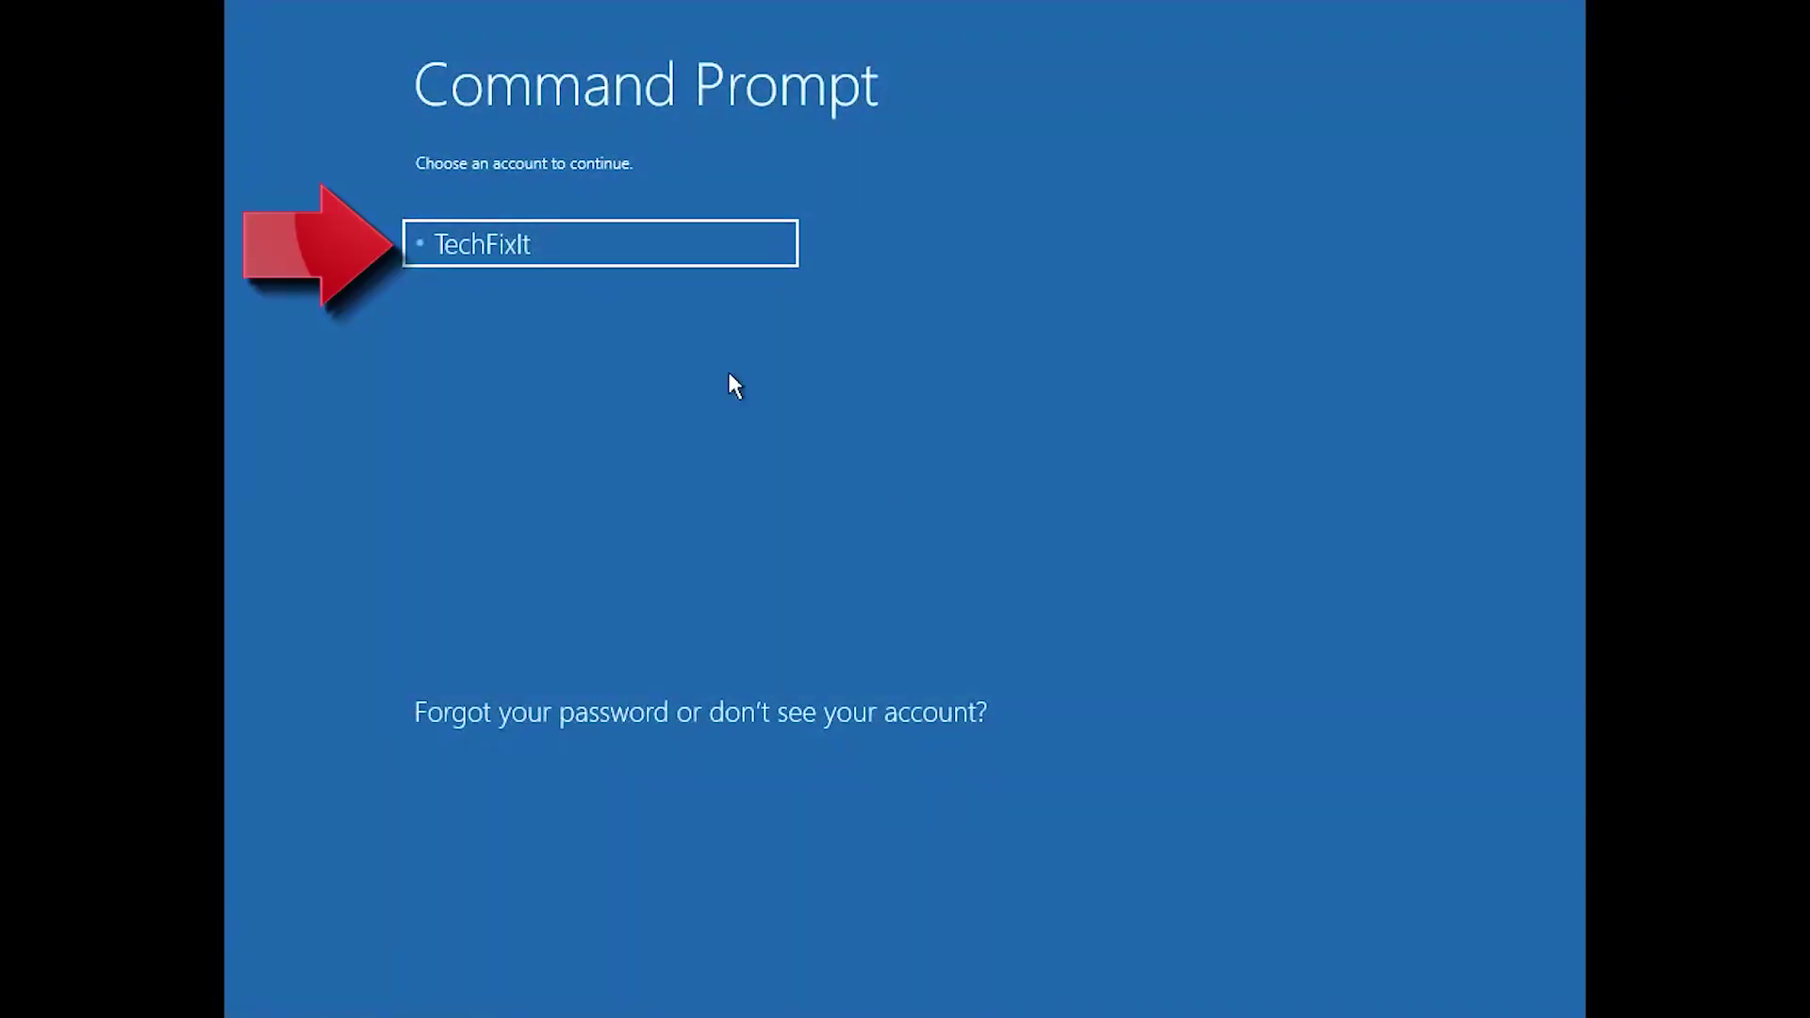
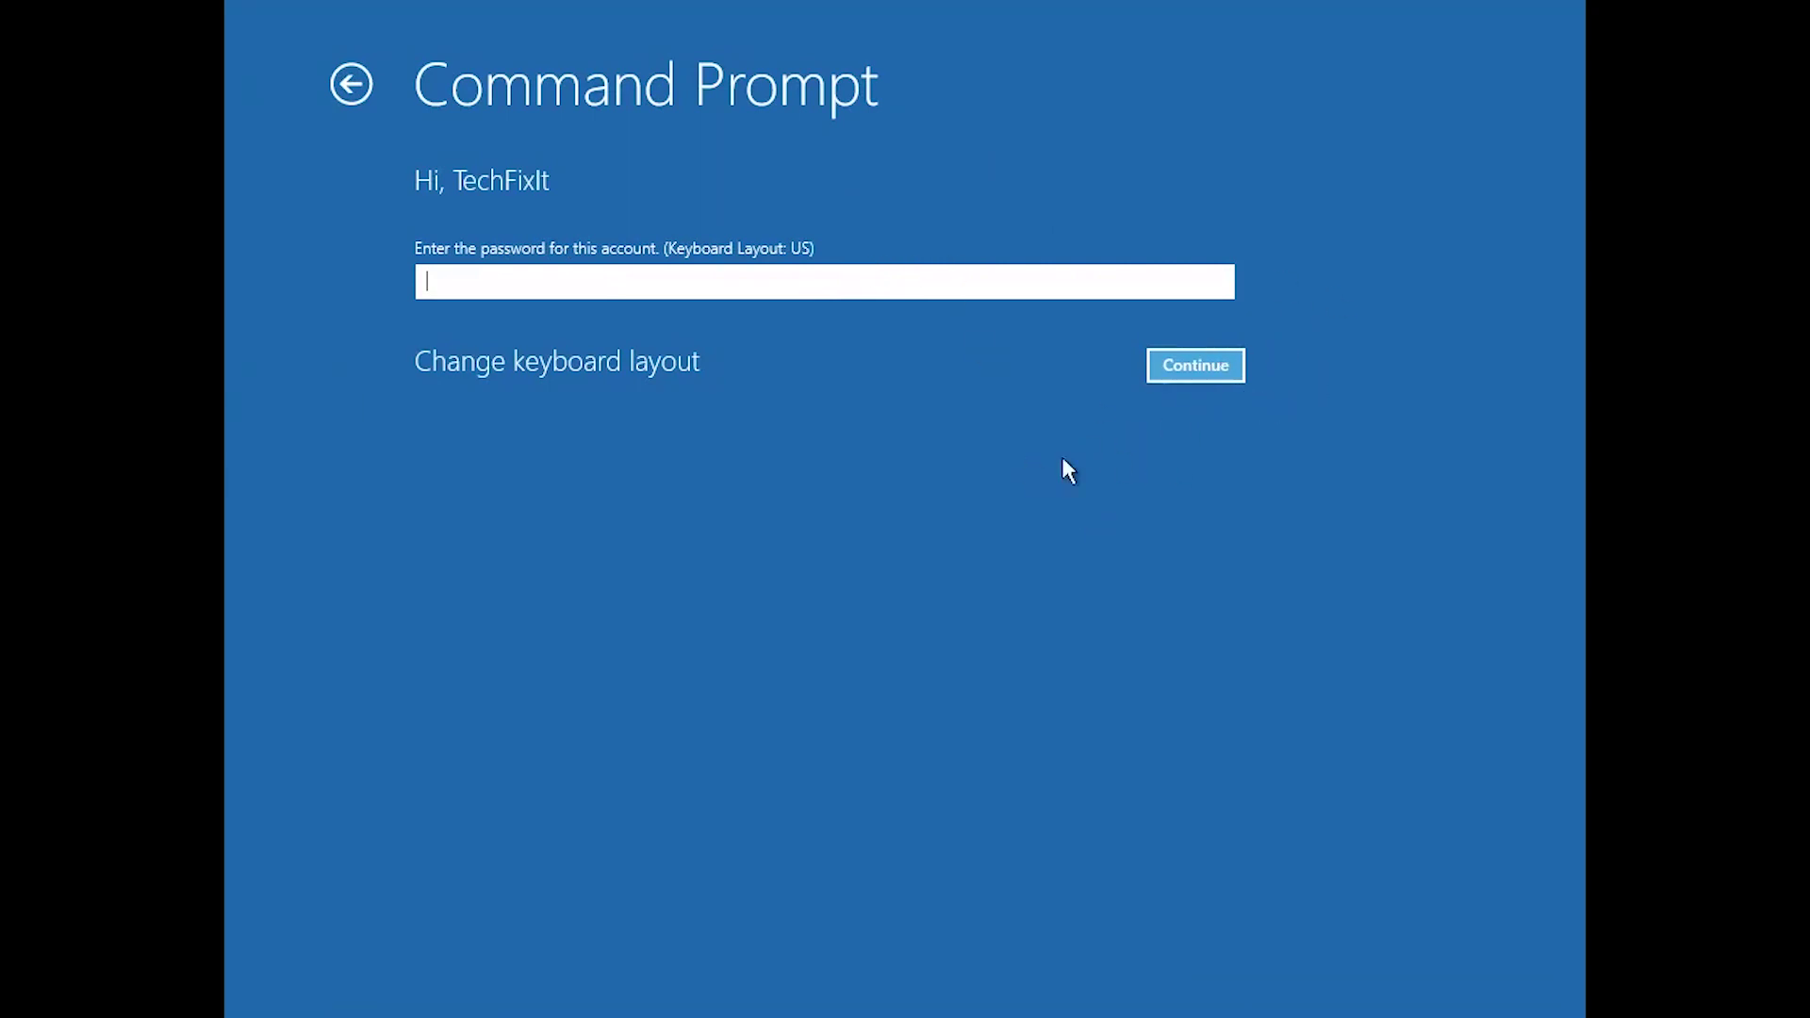
# Step: Continue past the account password prompt with the password field left blank
pyautogui.click(1211, 378)
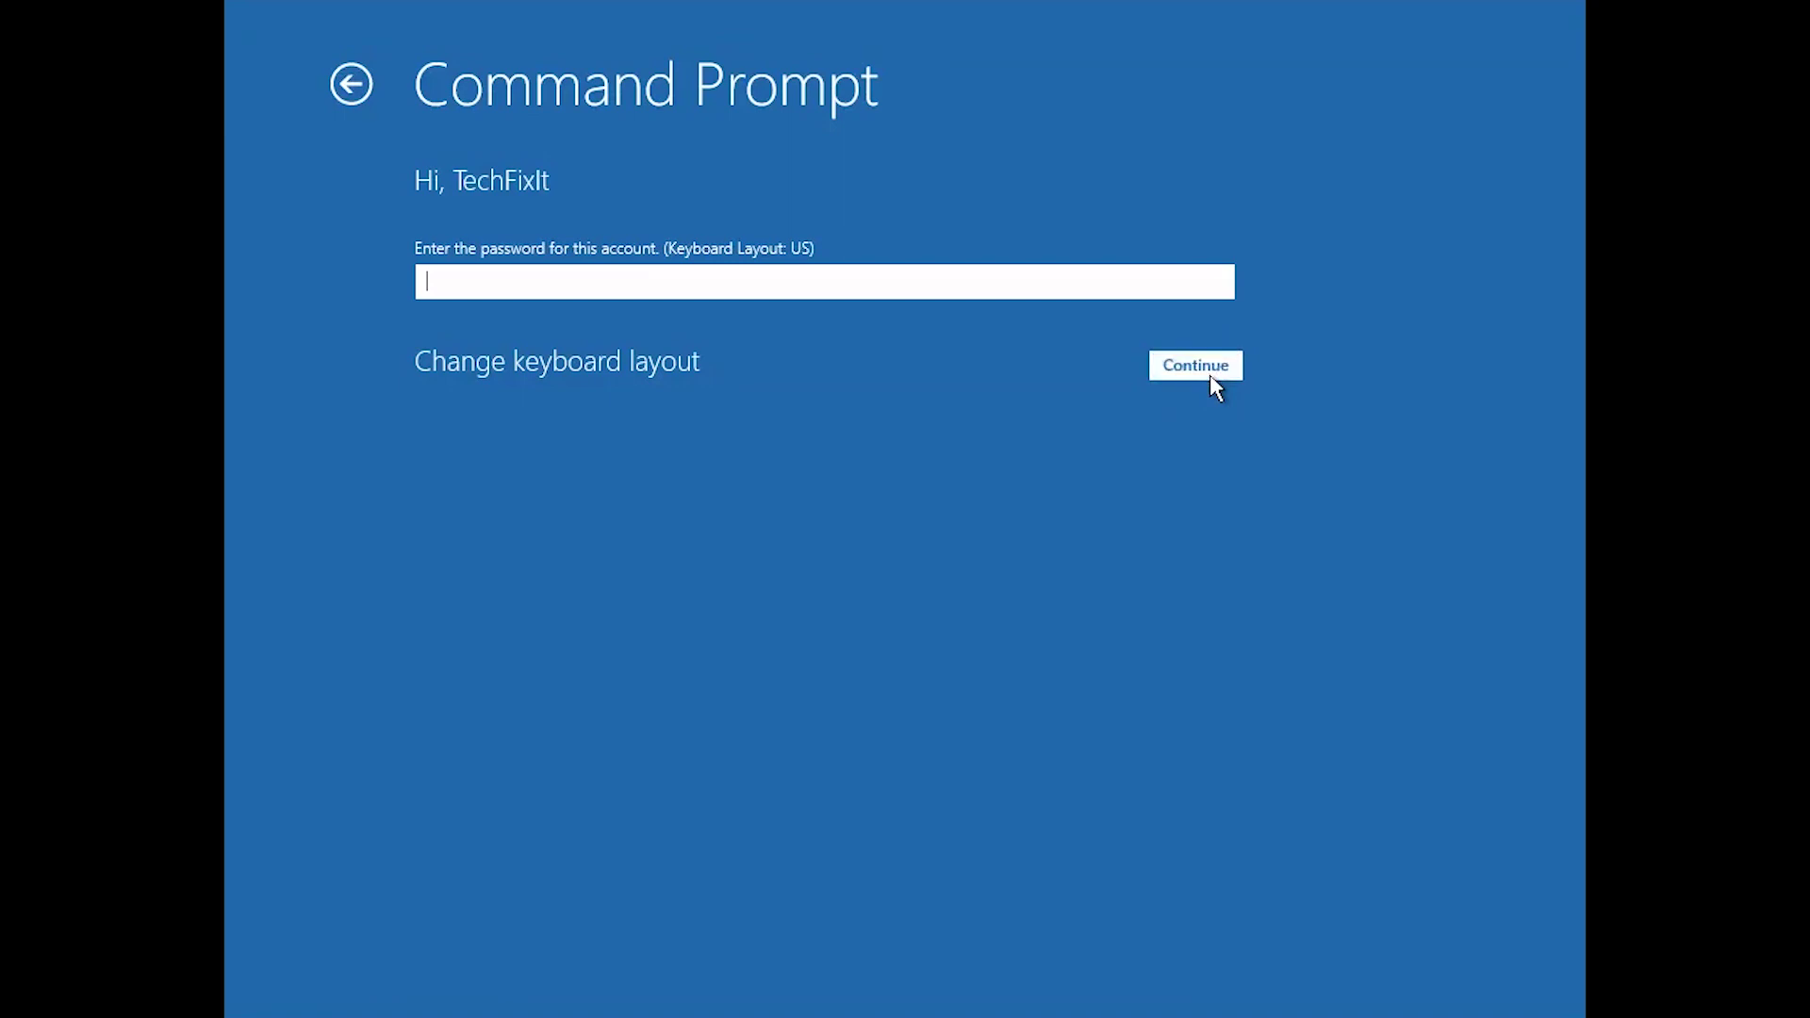
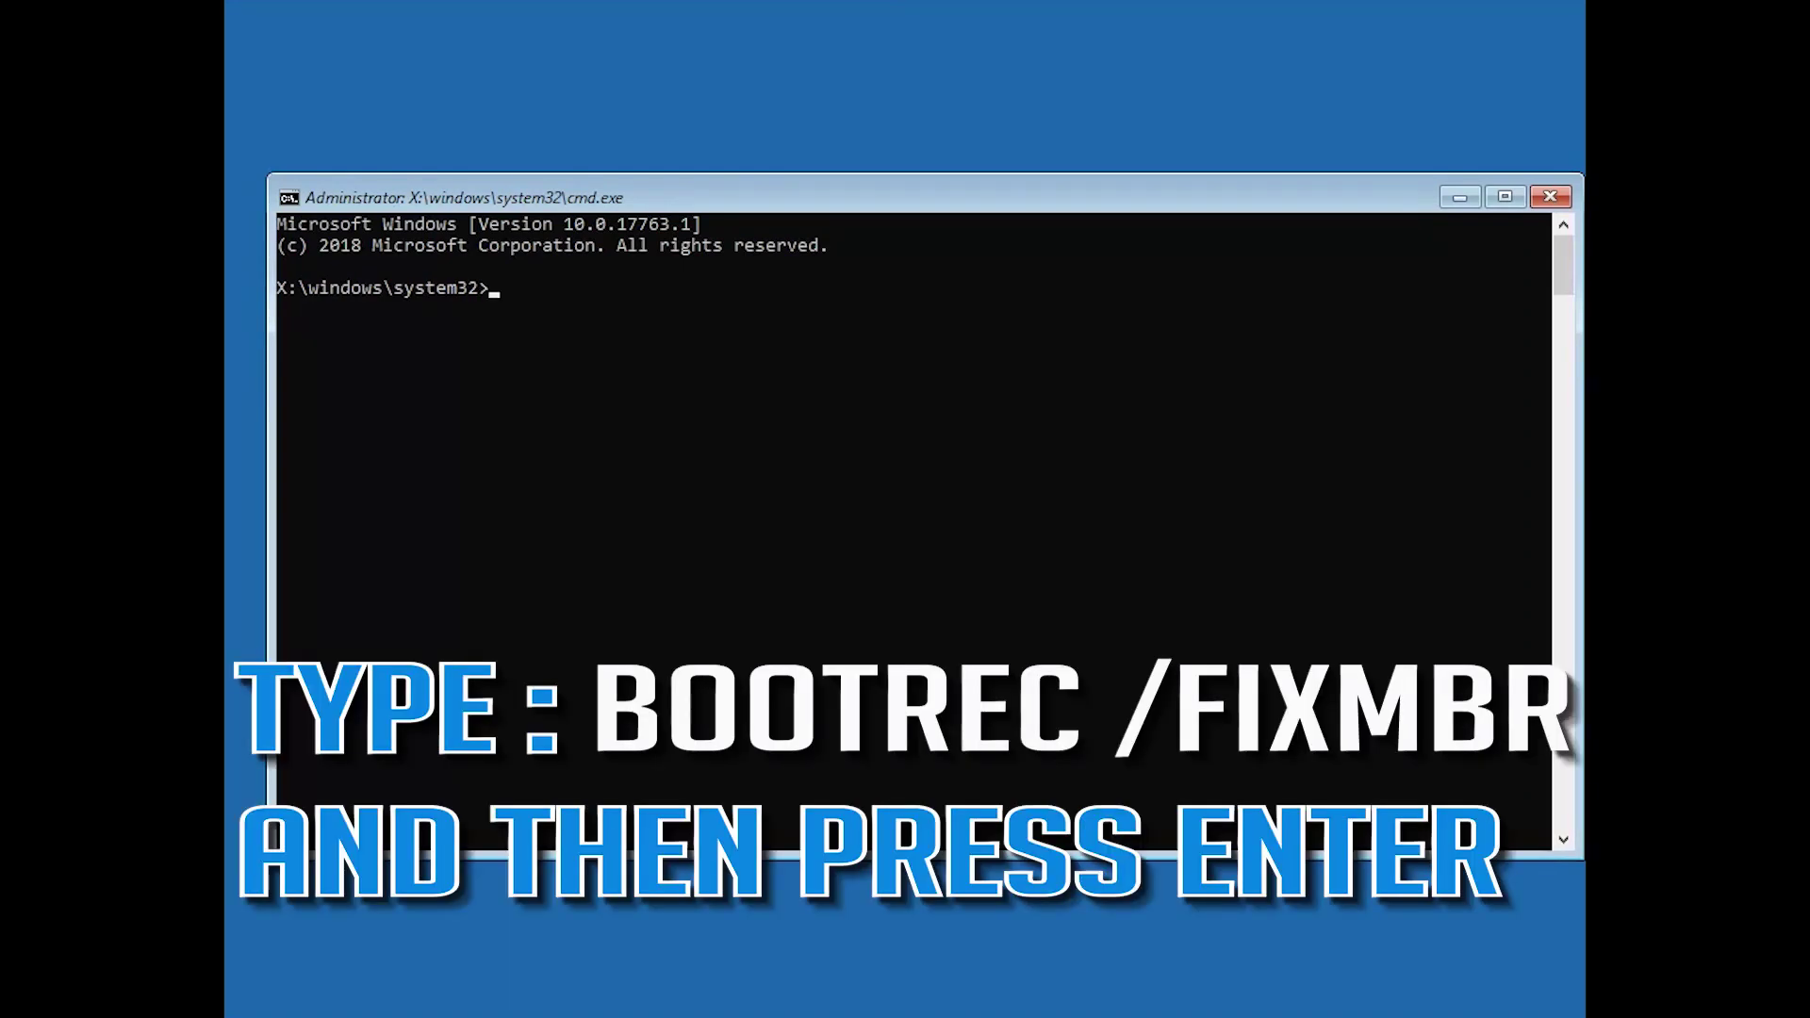
# Step: Run bootrec /fixmbr and bootrec /fixboot to repair the master boot record and boot sector
pyautogui.write('bootrec /fixmbr')
pyautogui.press('Return')
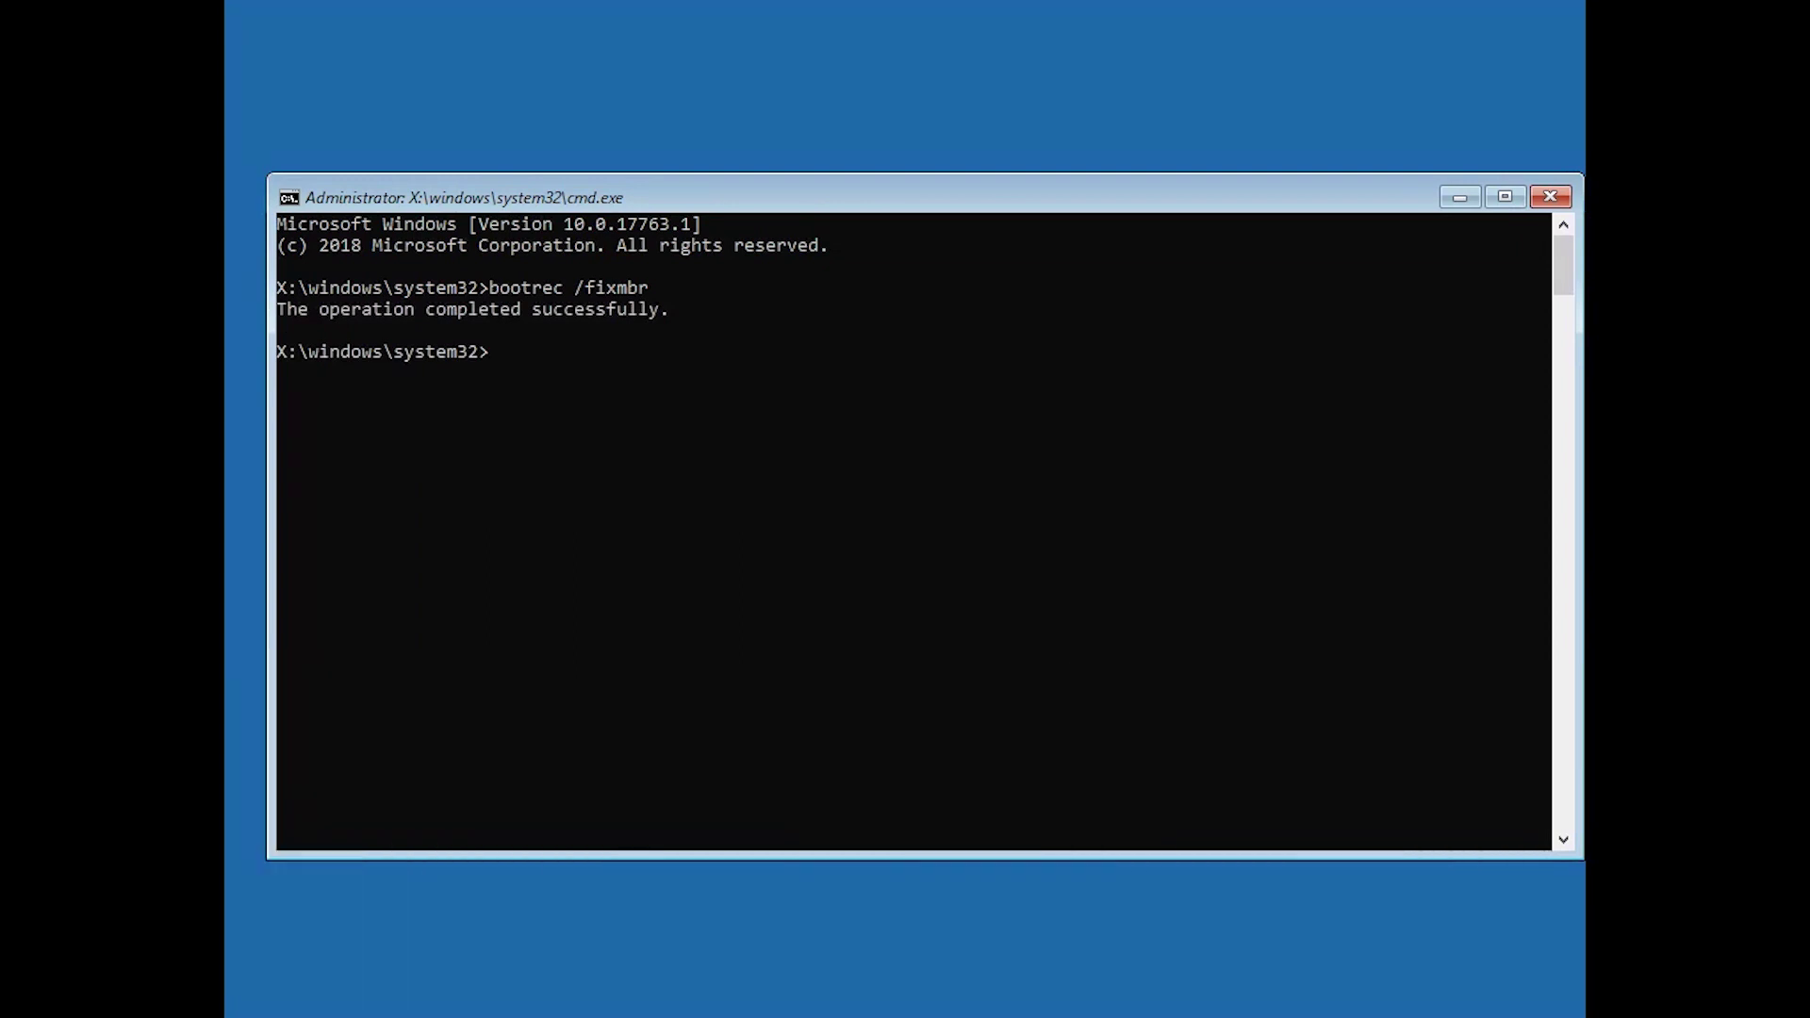
pyautogui.write('bootrec')
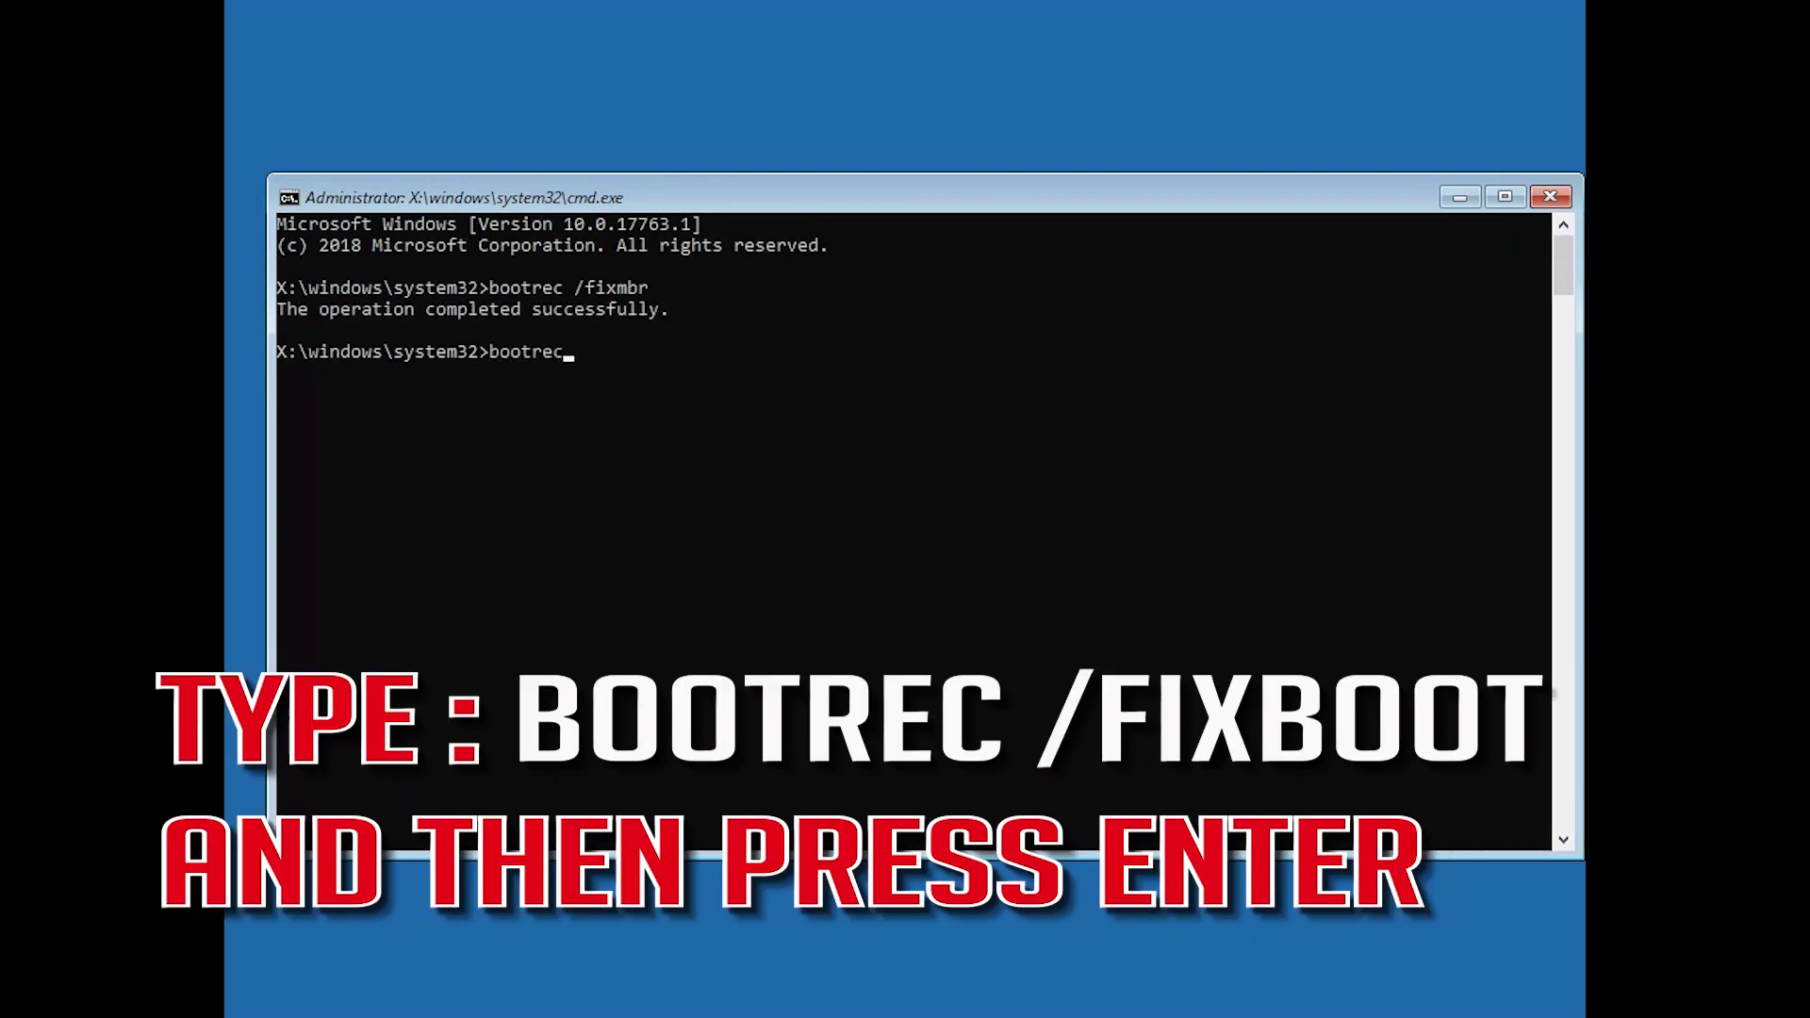
pyautogui.write(' /fixboot')
pyautogui.press('Return')
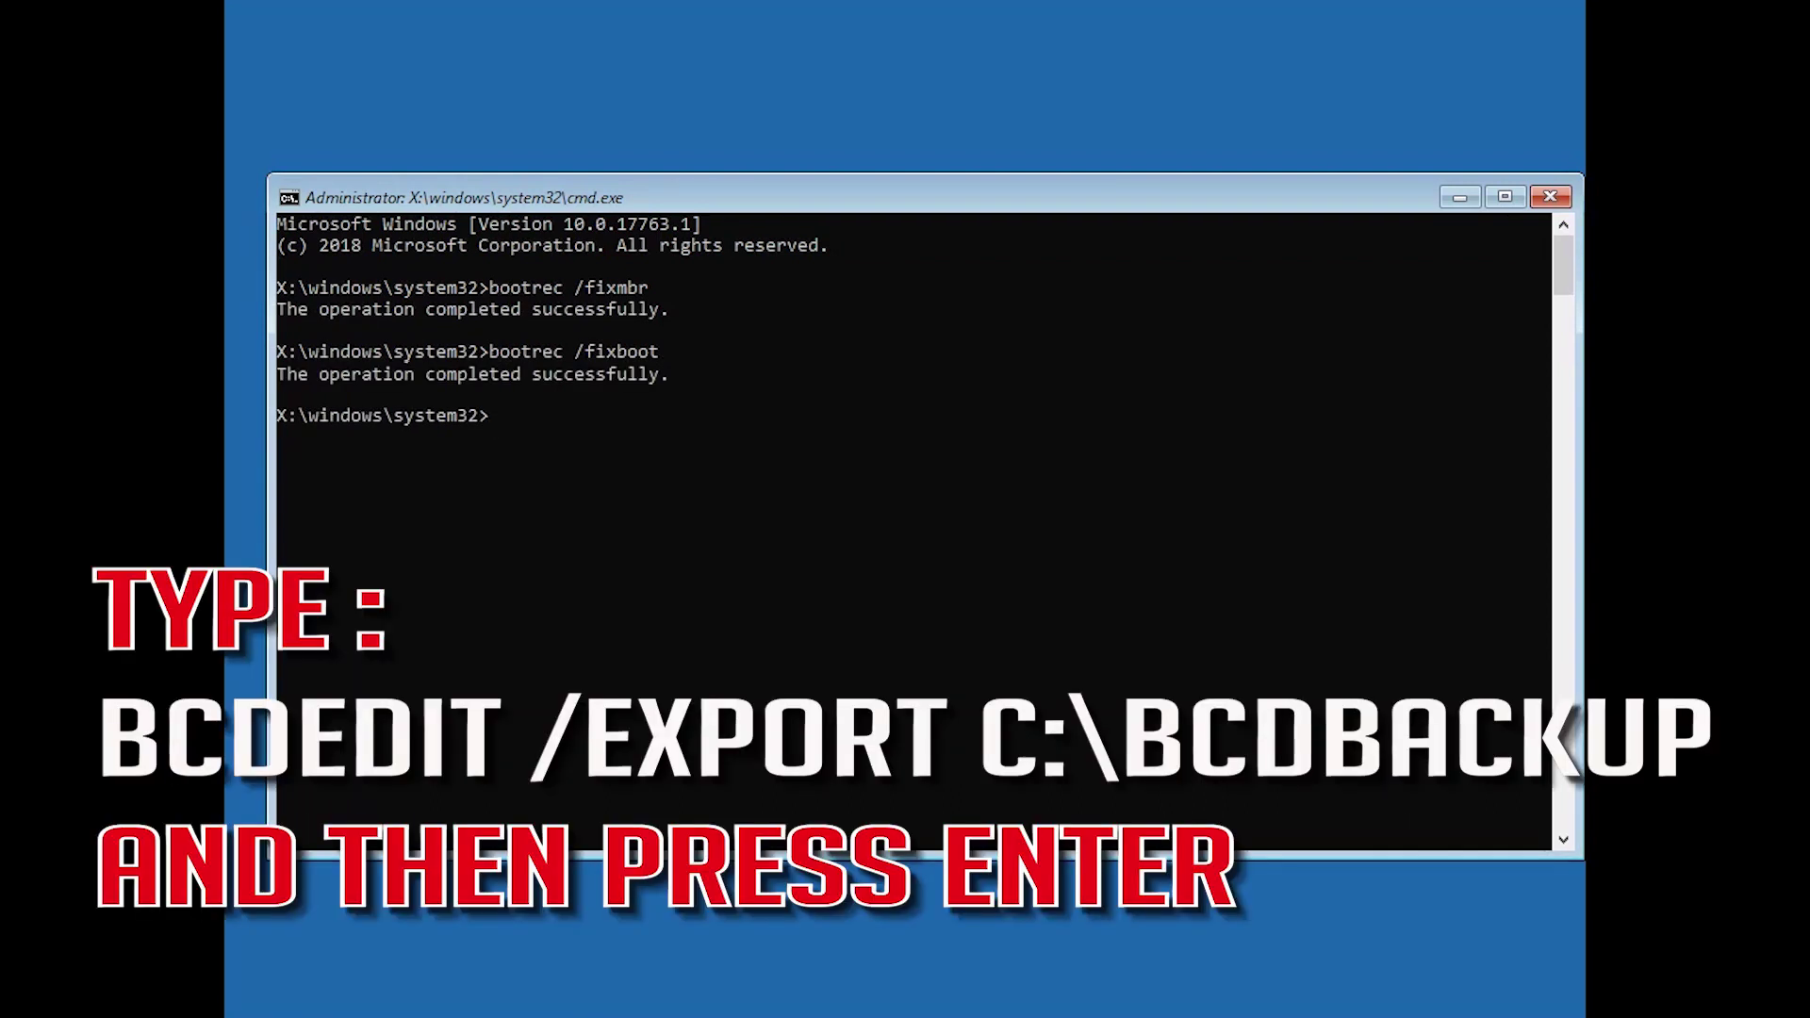
# Step: Export the BCD store to c:\bcdbackup1 and clear hidden, read-only and system attributes on c:\boot\bcd
pyautogui.write('bcdedit /export c:')
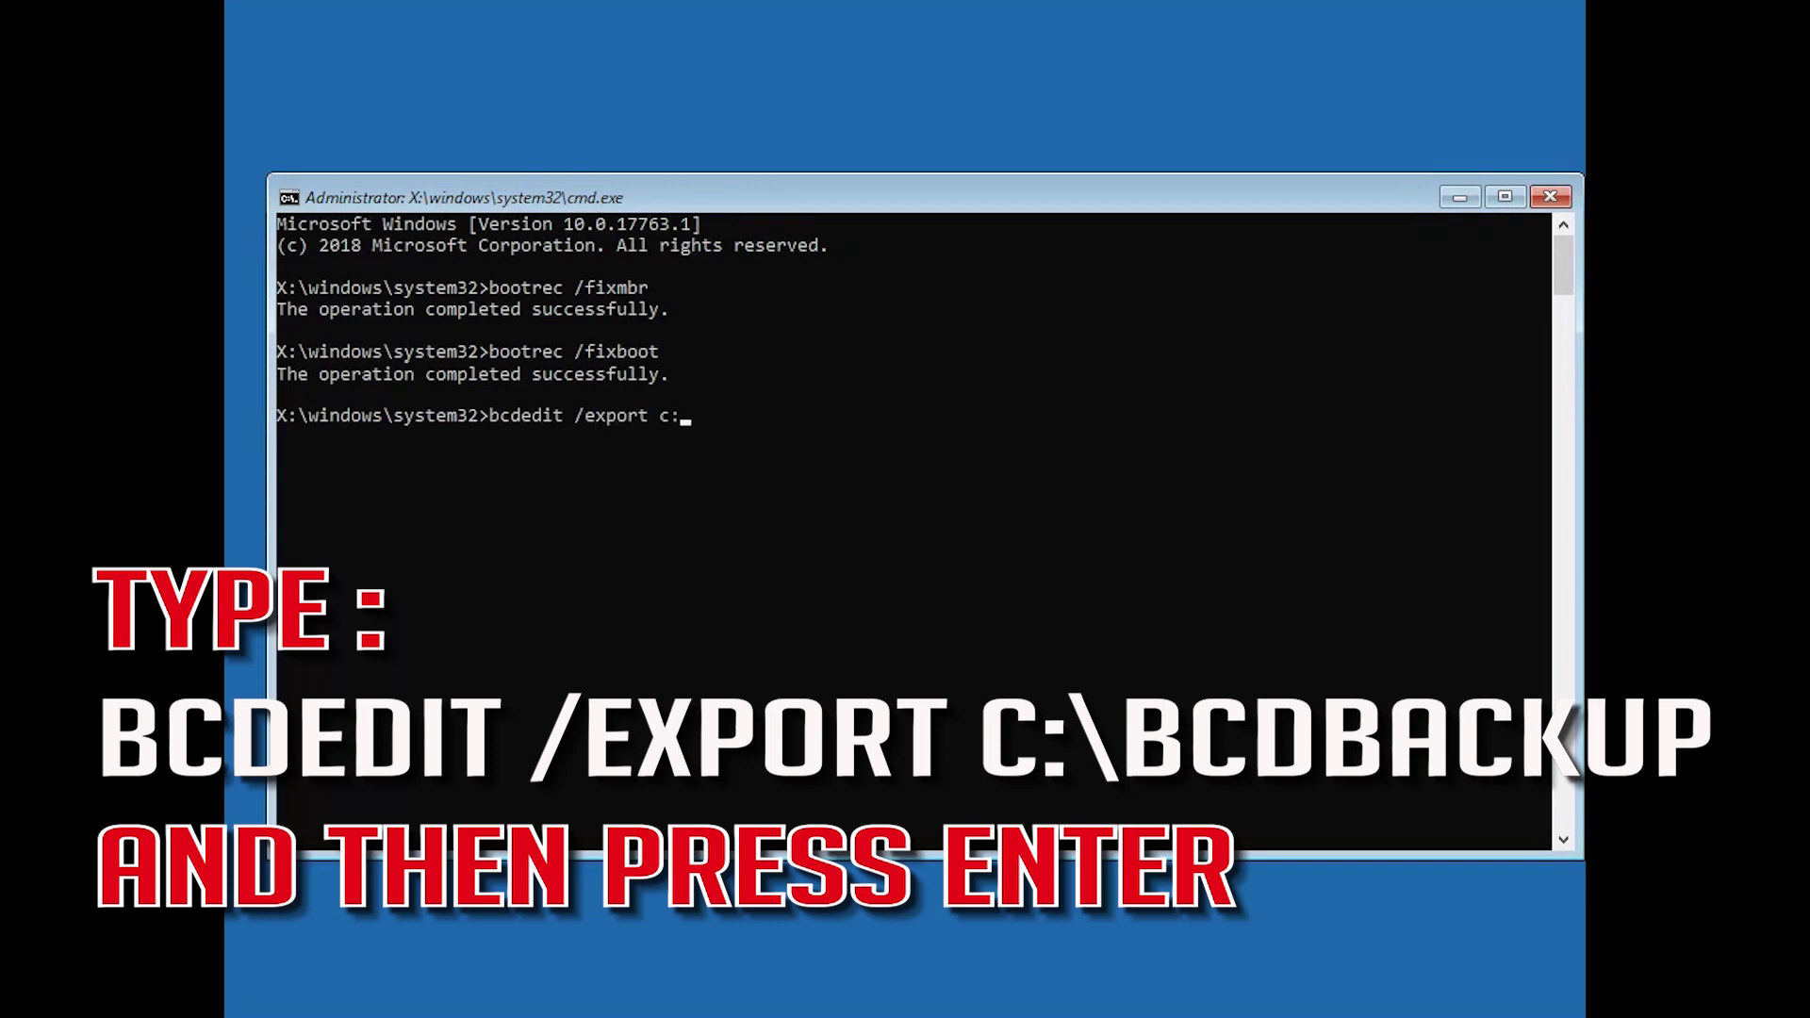
pyautogui.write('\x08cdbackup1')
pyautogui.press('Return')
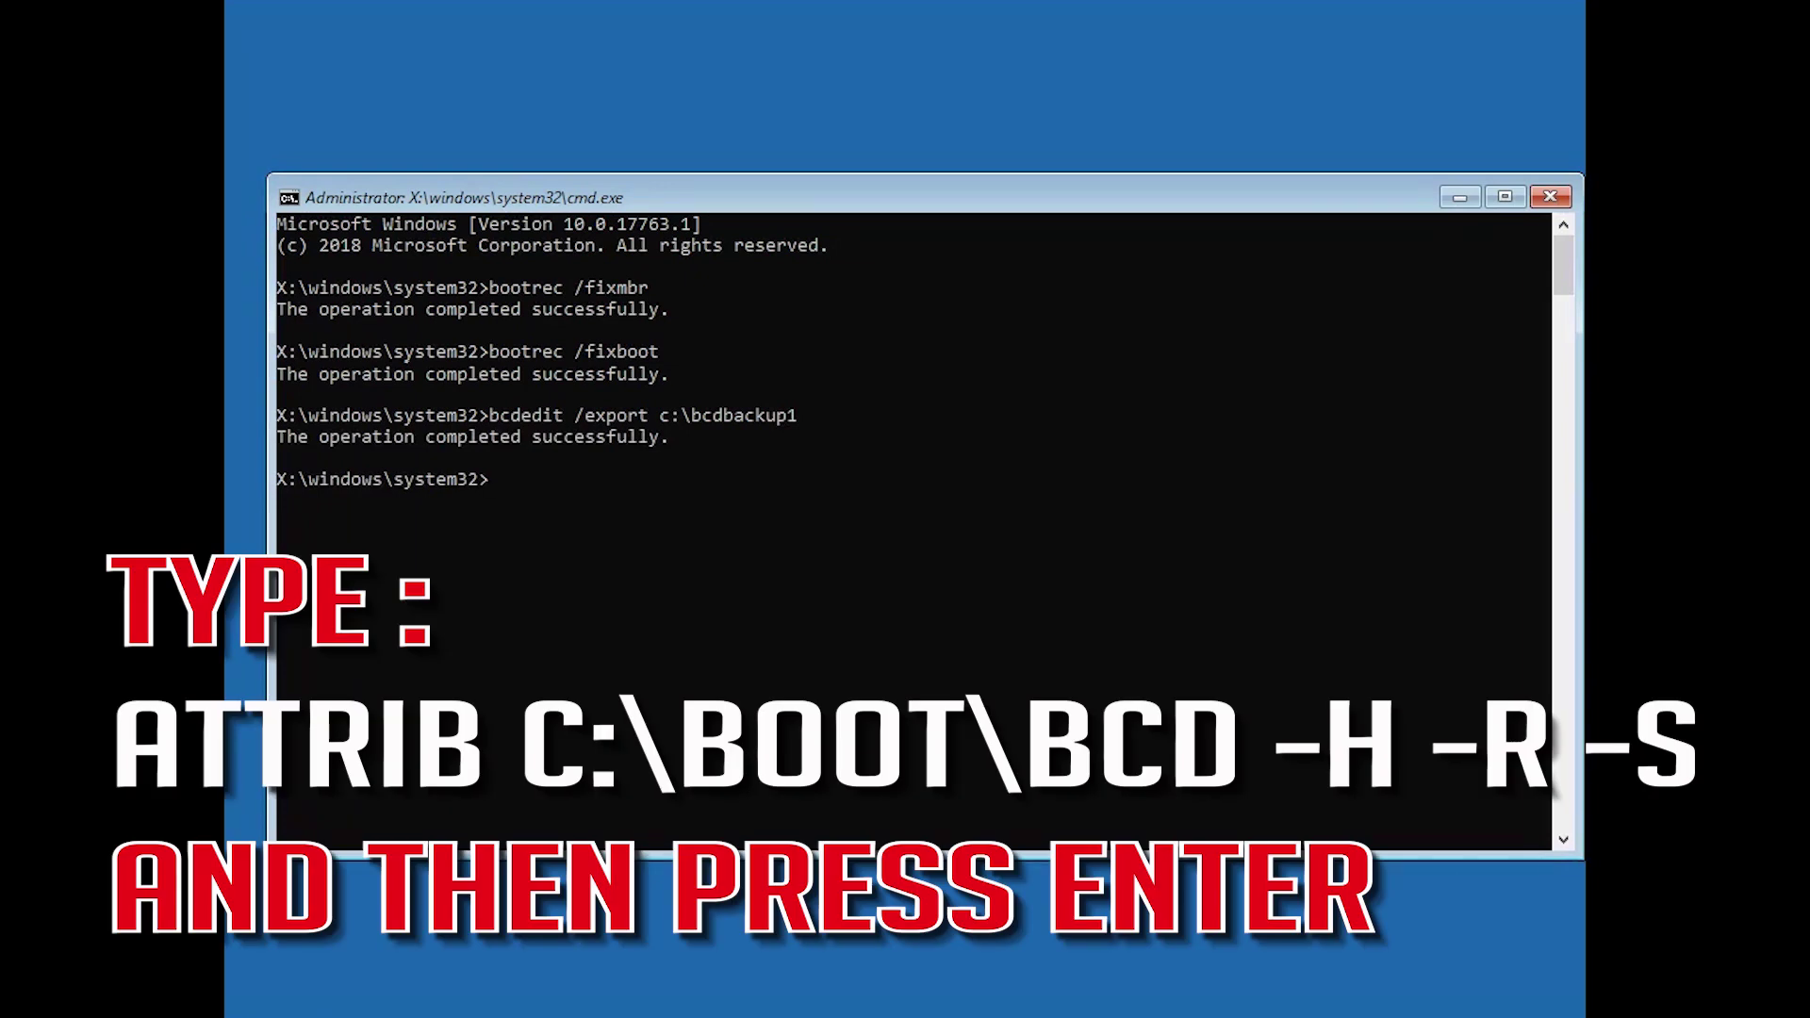
pyautogui.write('attrib c:\\boot\\bcd -h')
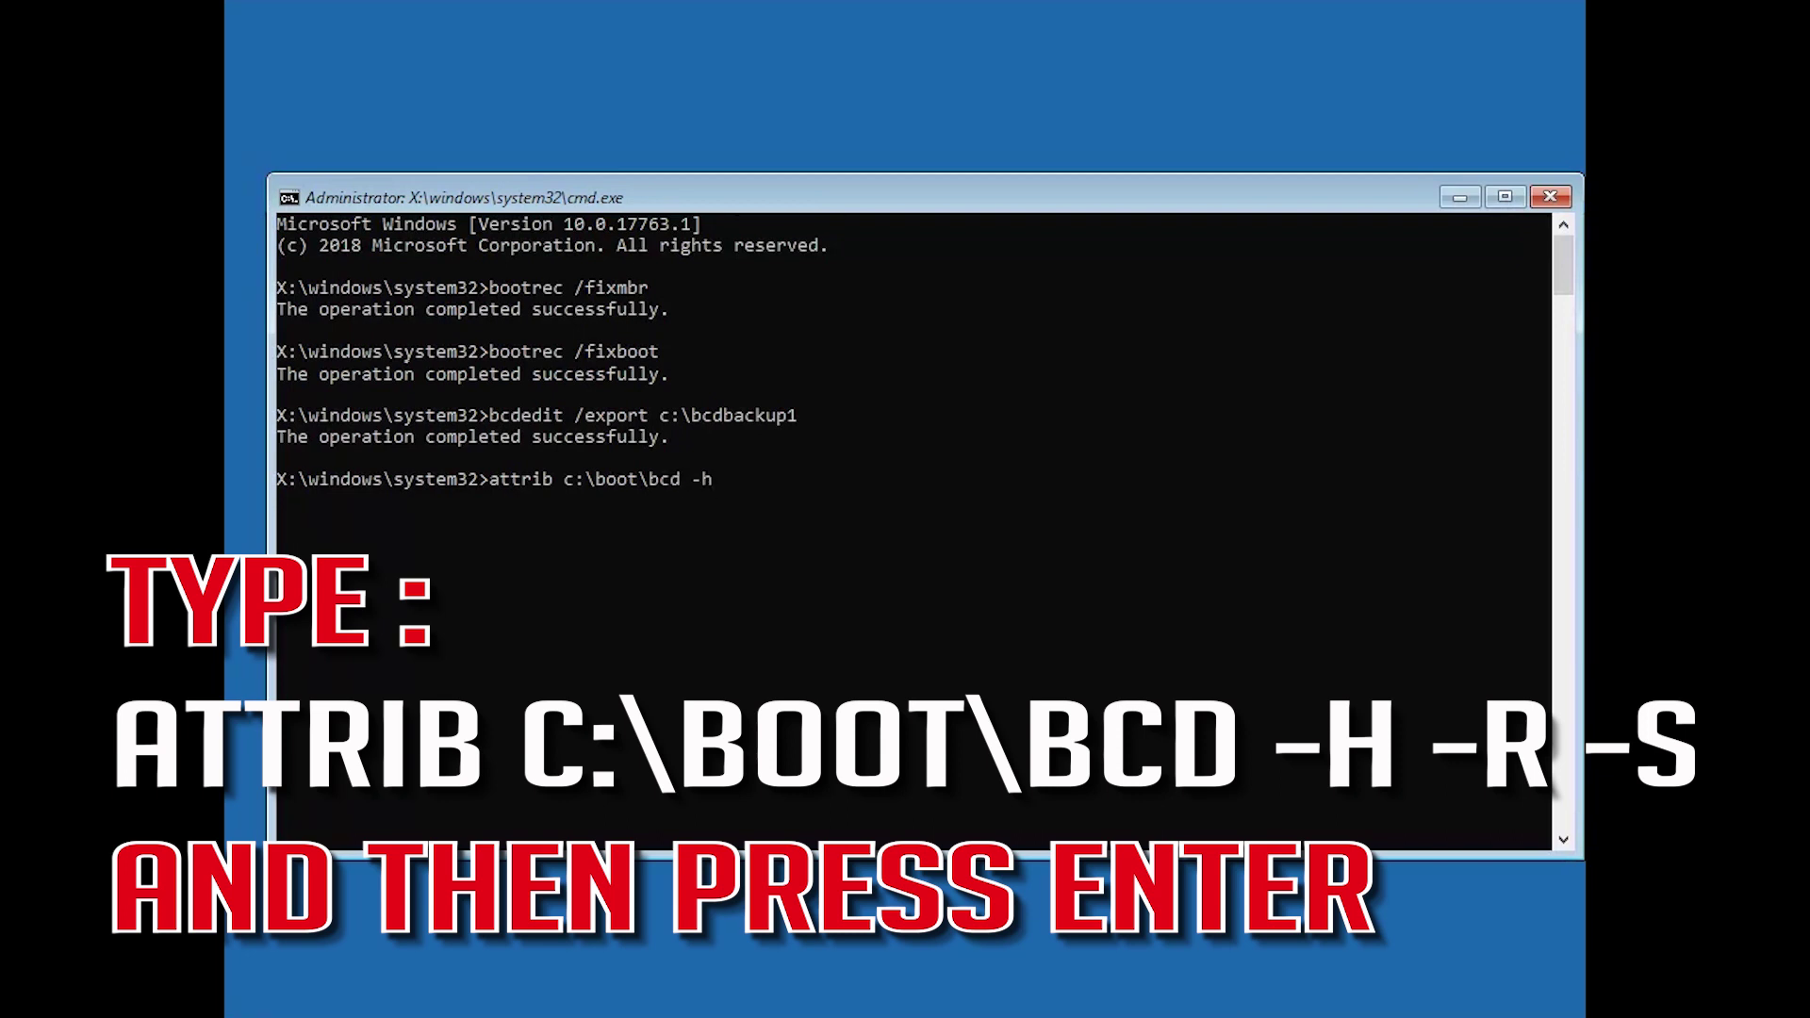
pyautogui.write(' -r -s')
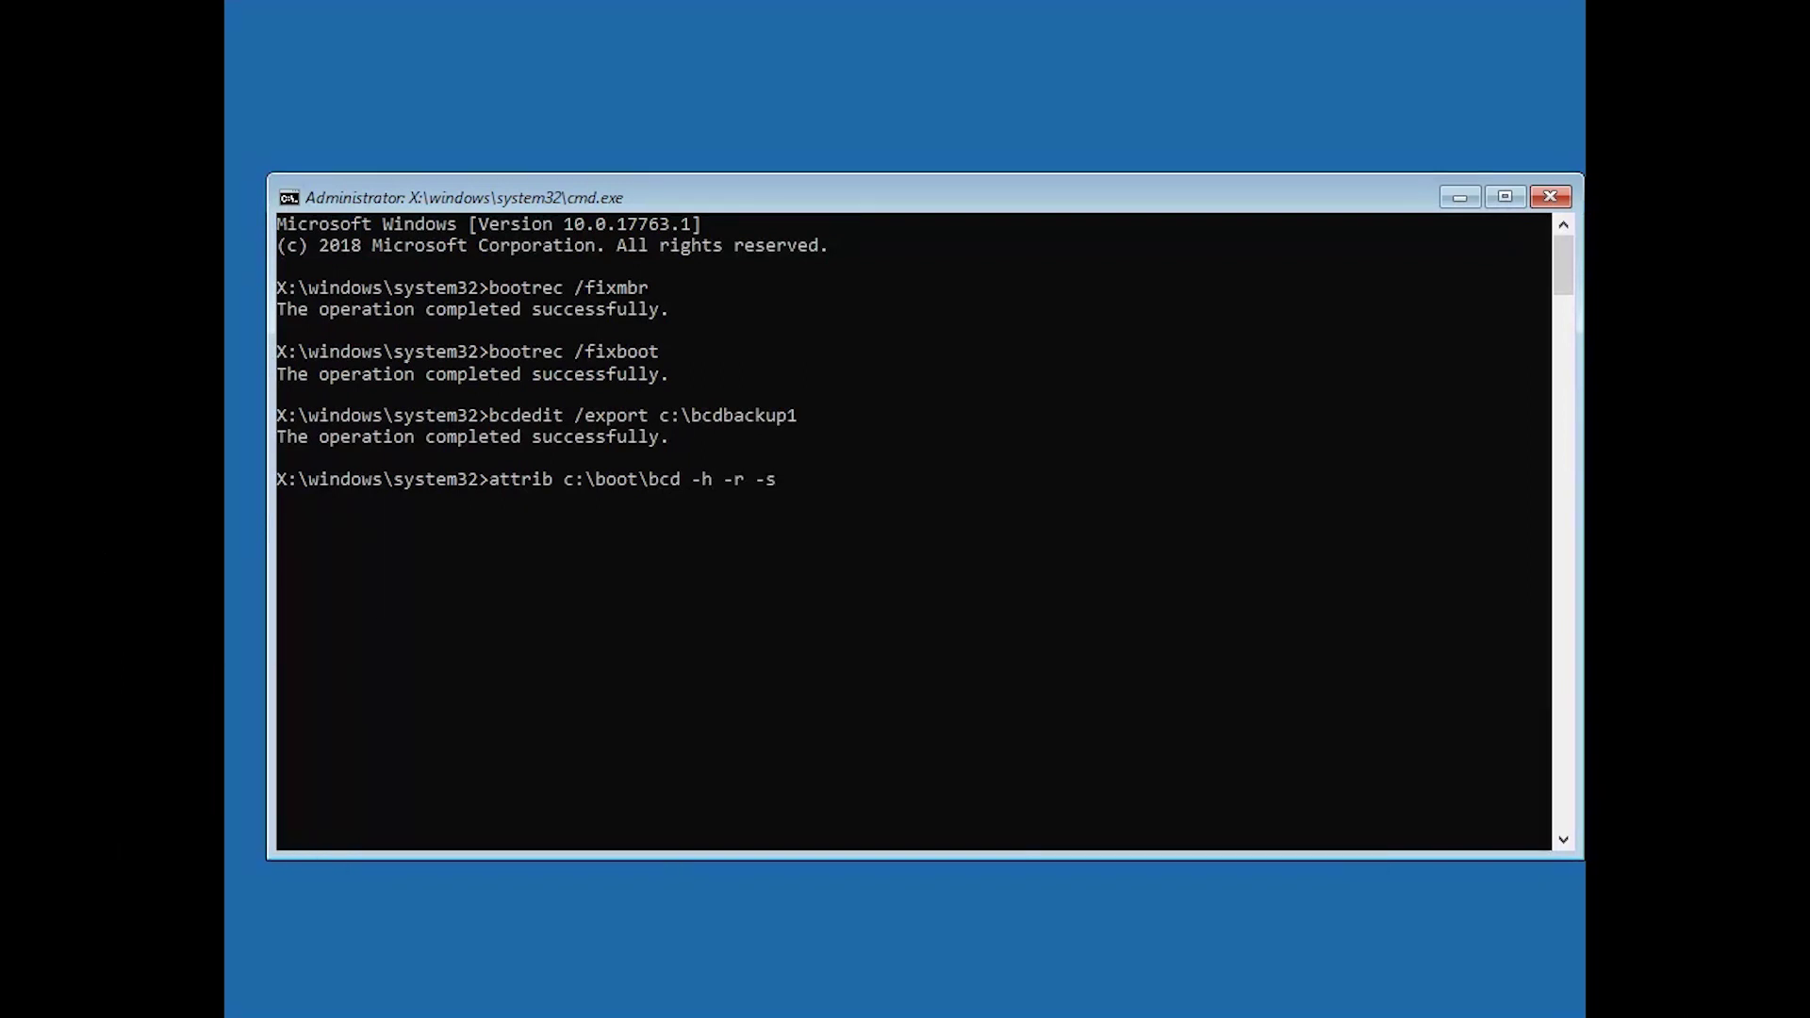
pyautogui.press('Return')
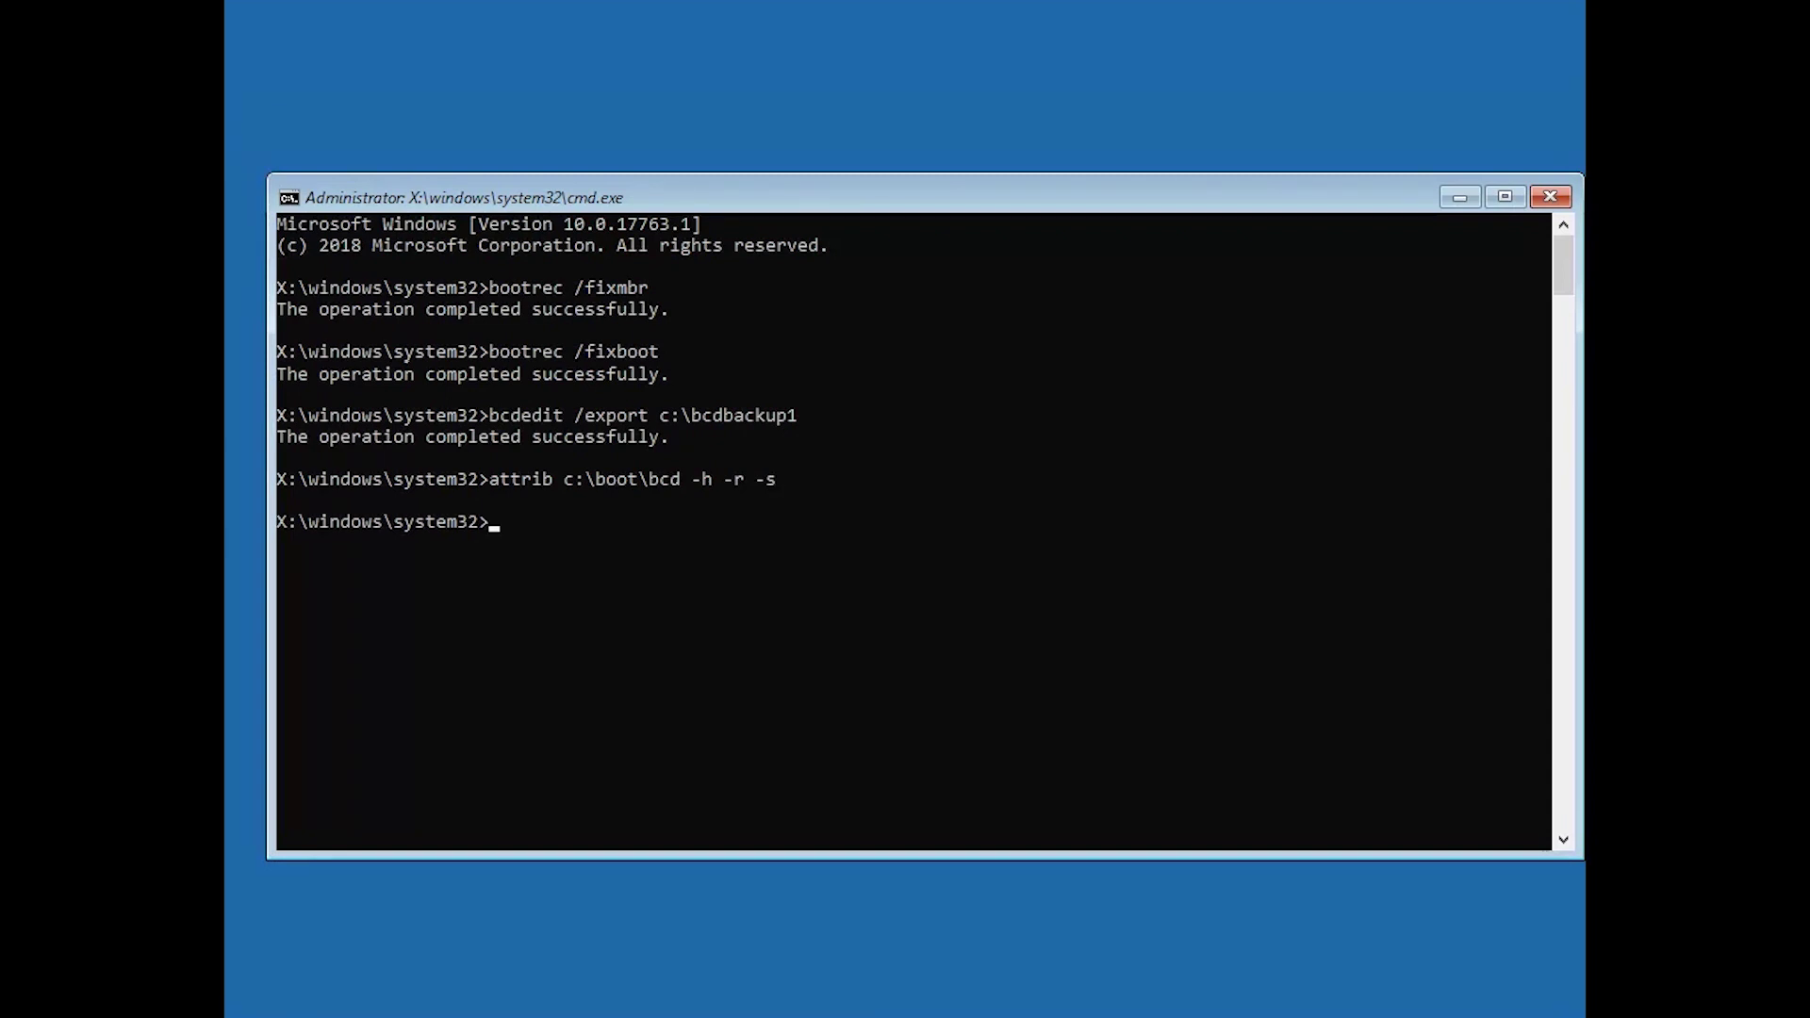
pyautogui.write('ren')
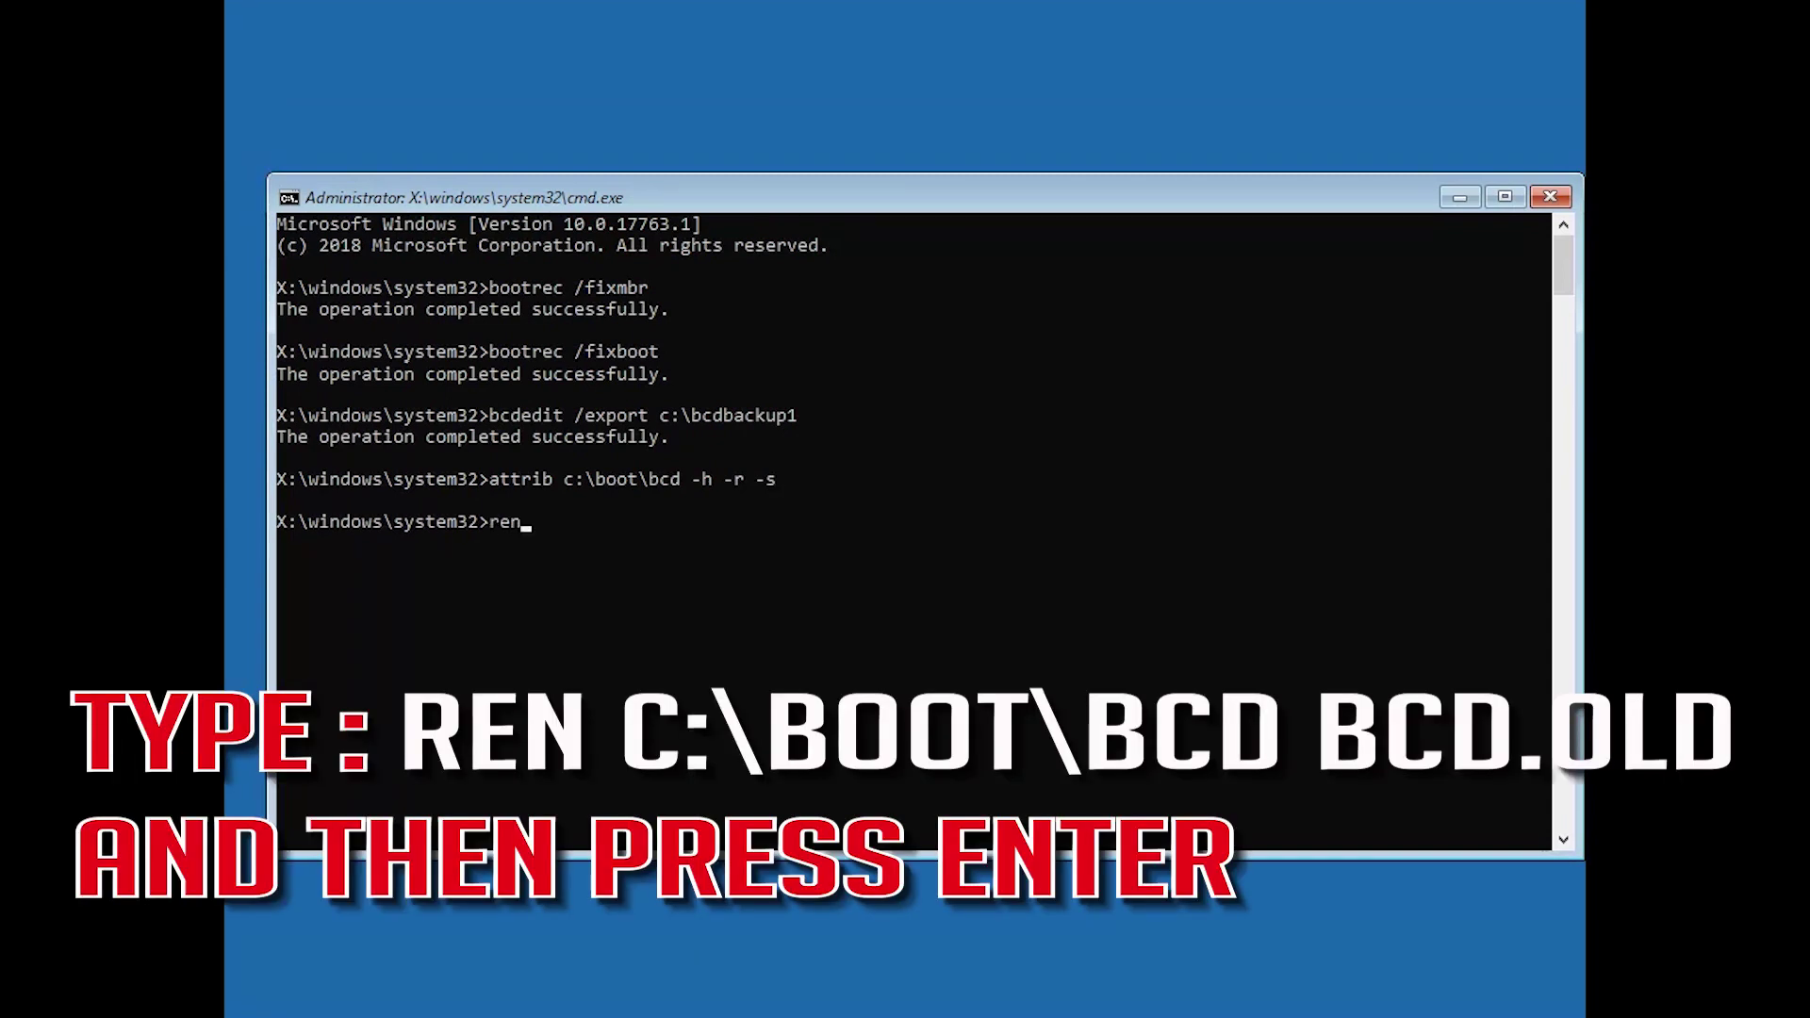
pyautogui.write(' c:\\boot\\bcd bcd')
# Step: Rename the BCD to bcd.old, rebuild it adding D:\Windows with bootrec /rebuildbcd, then exit
pyautogui.write('.old')
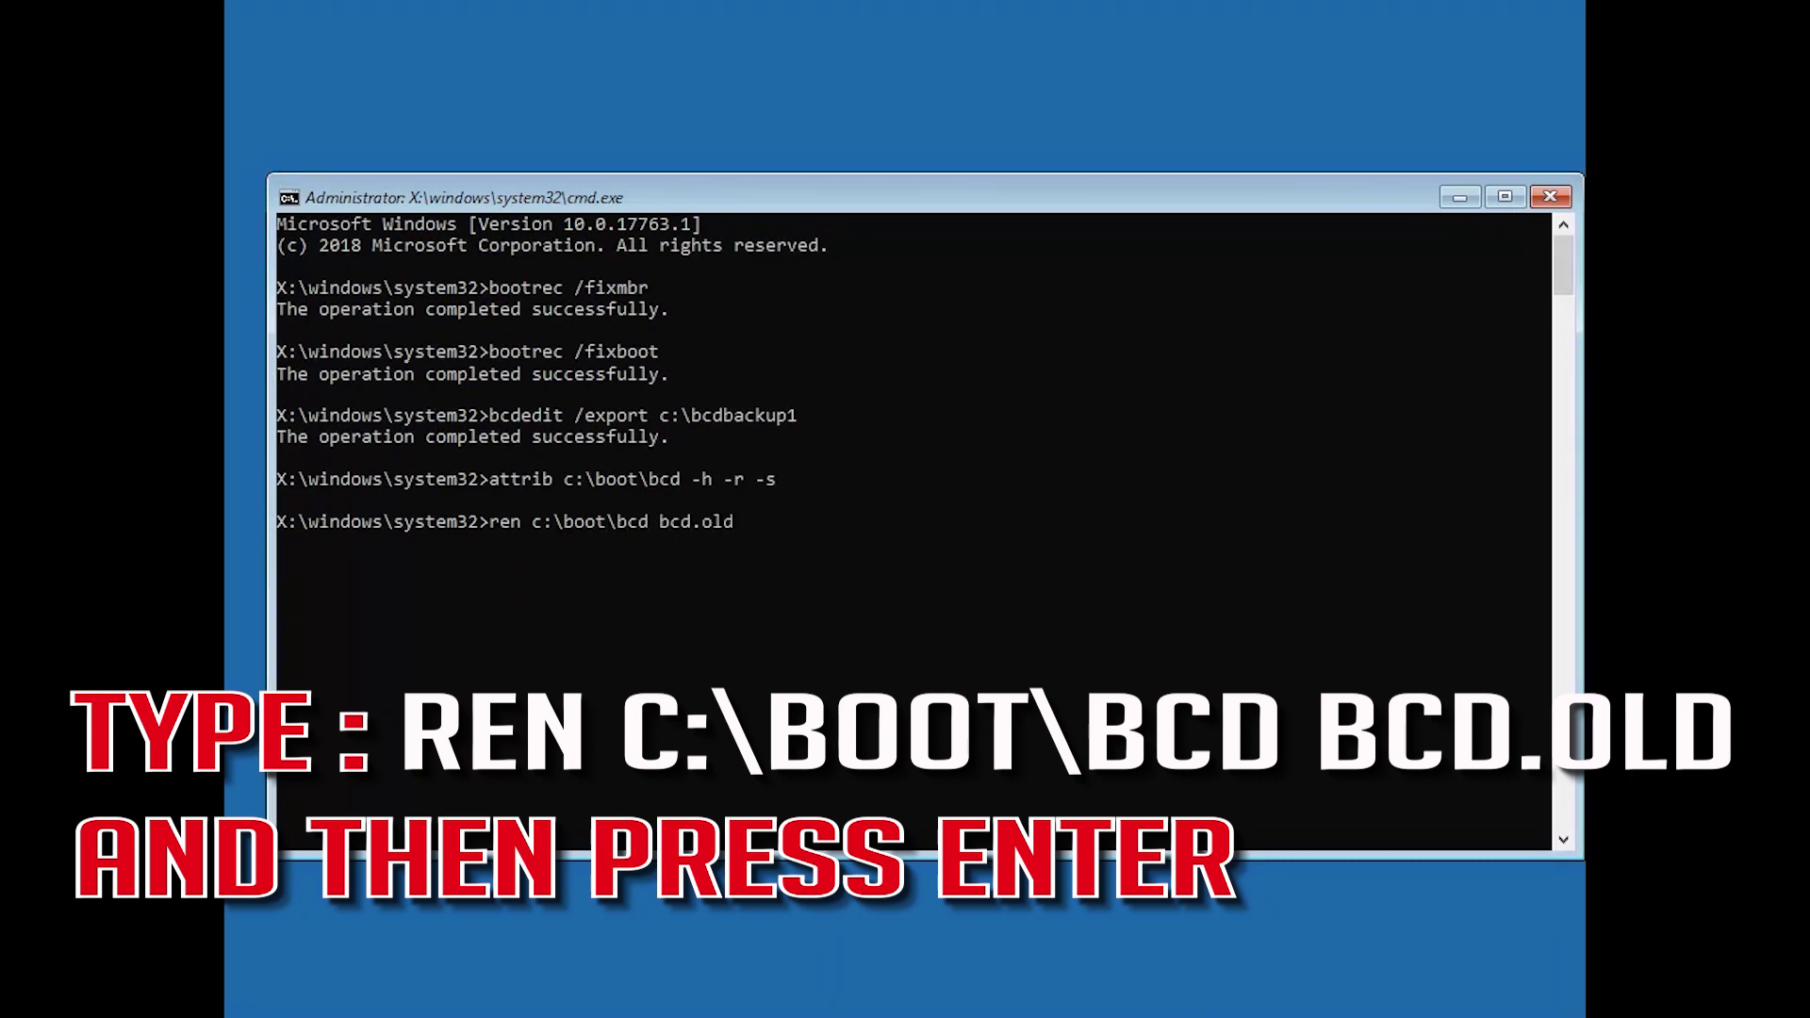
pyautogui.press('Return')
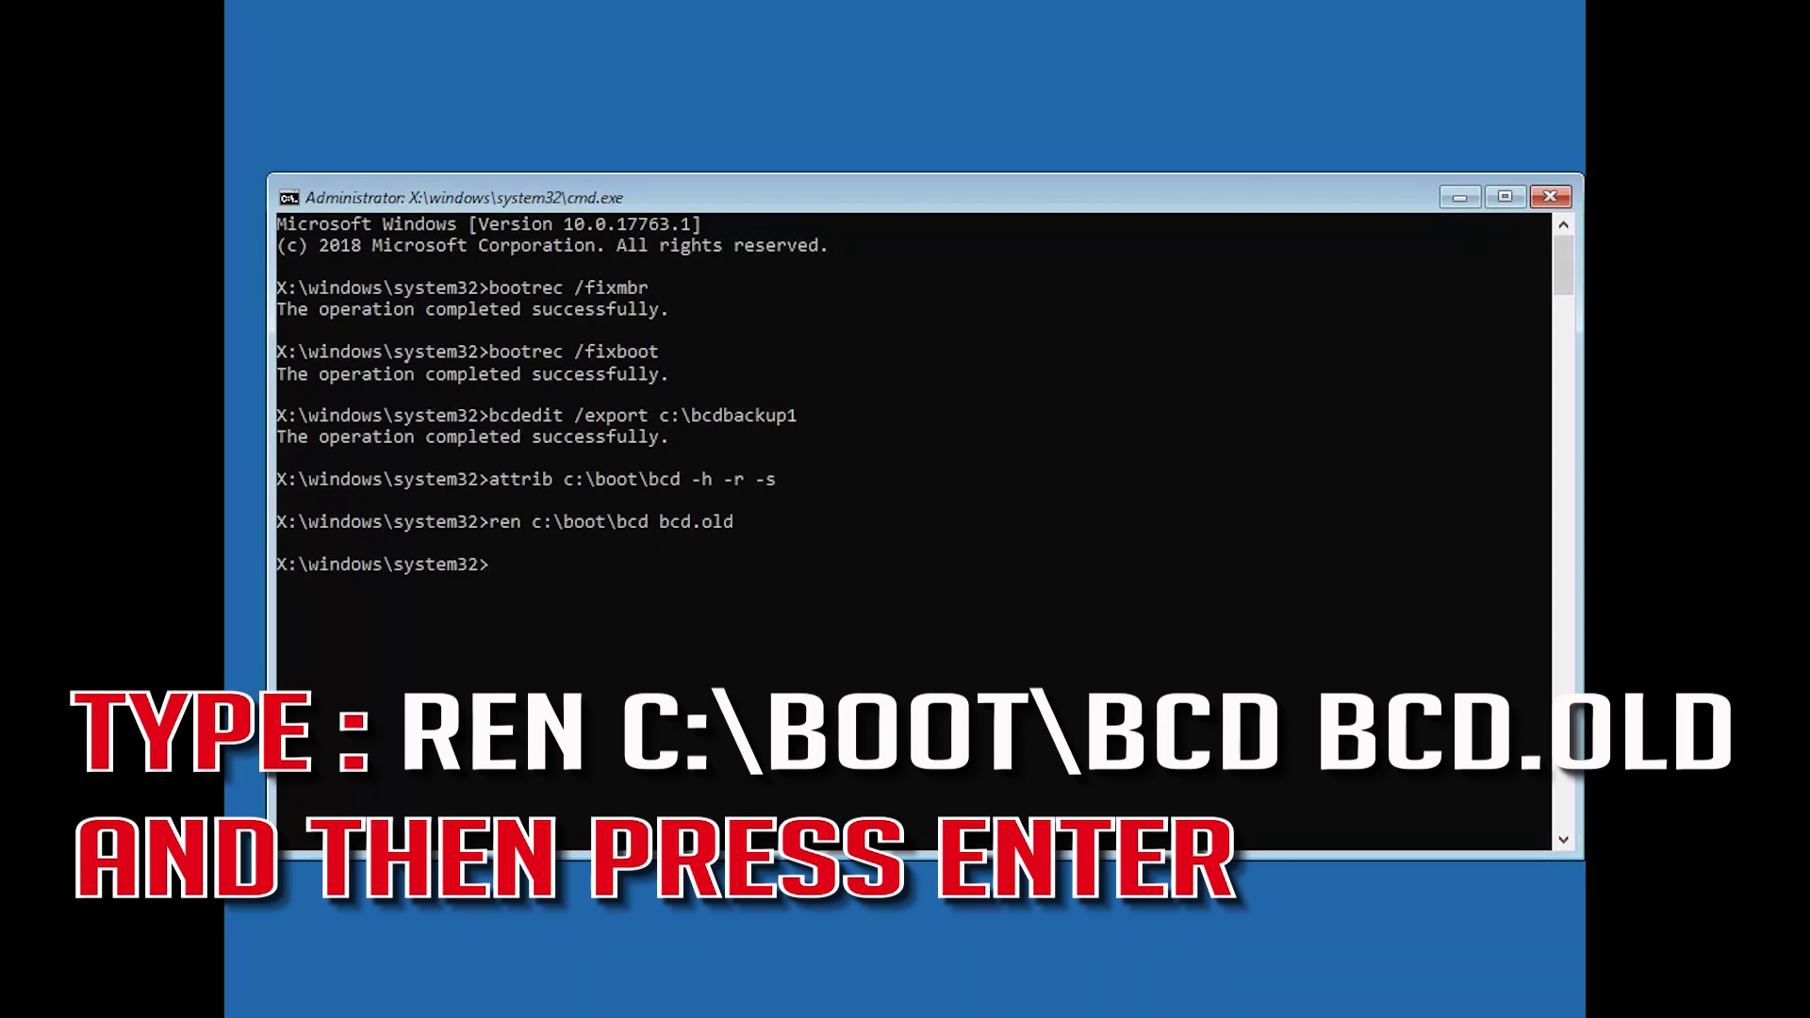
pyautogui.write('boot')
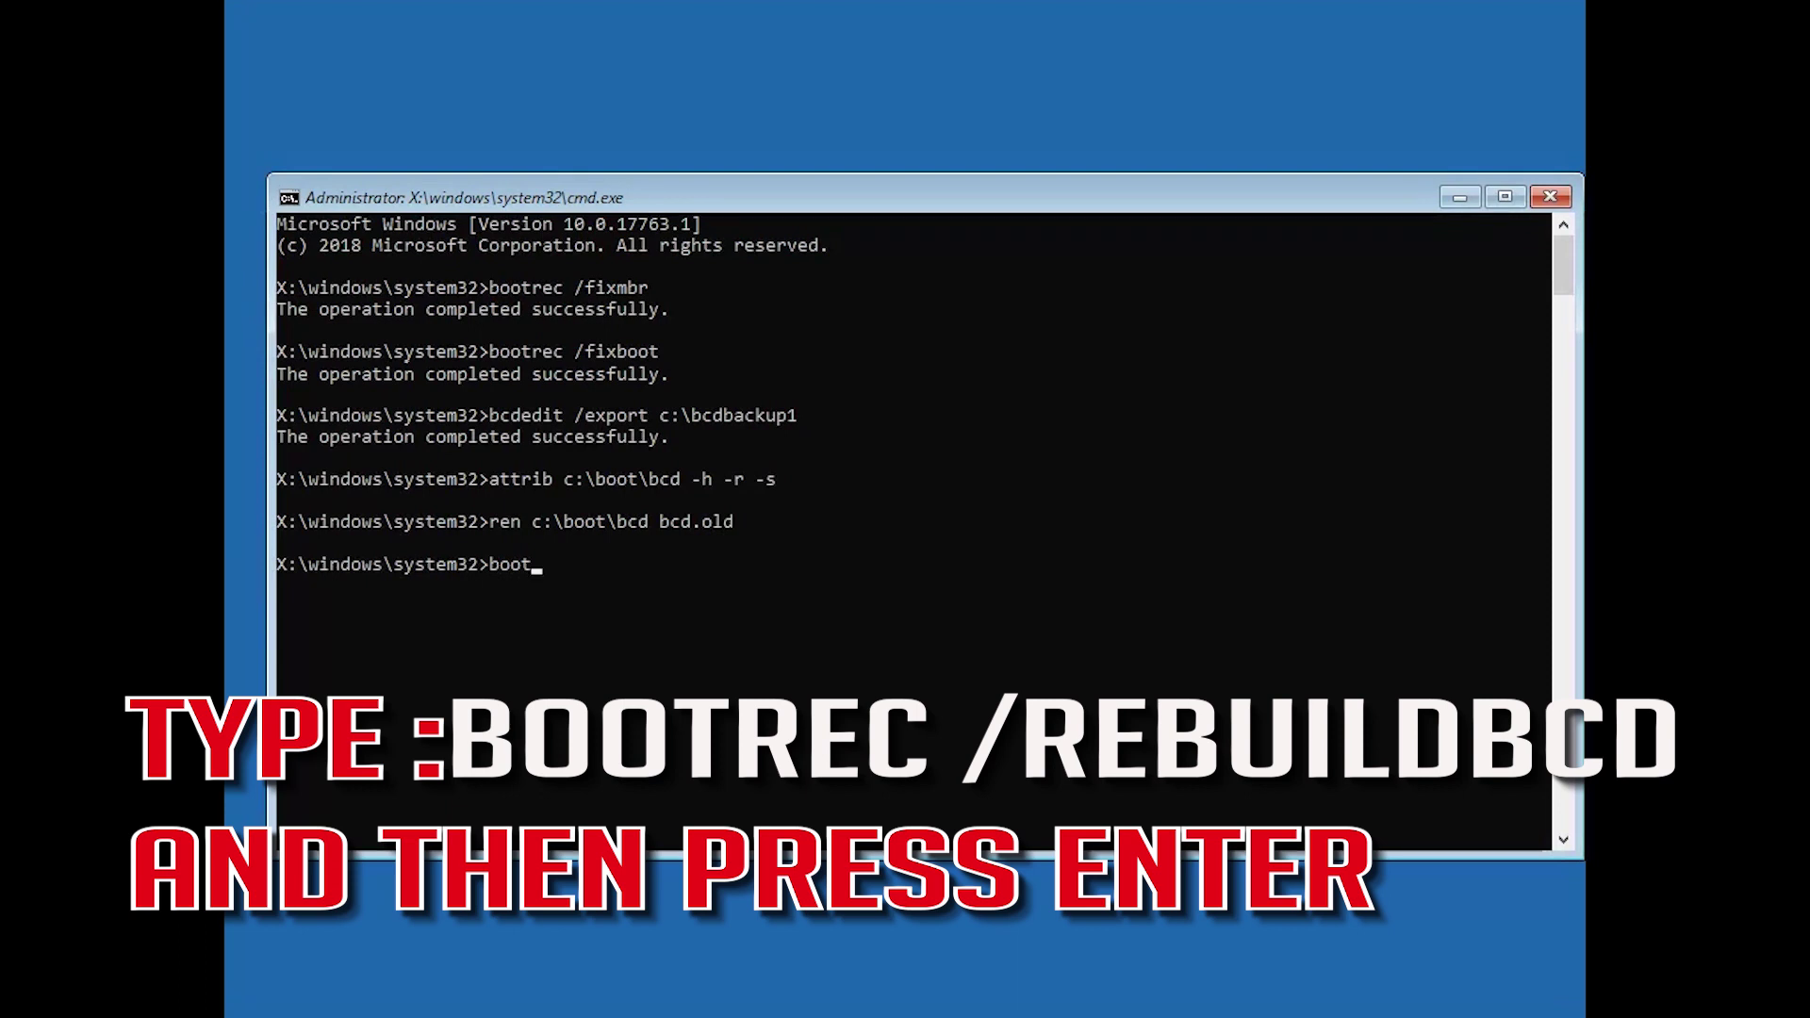
pyautogui.write('rec /rebuild')
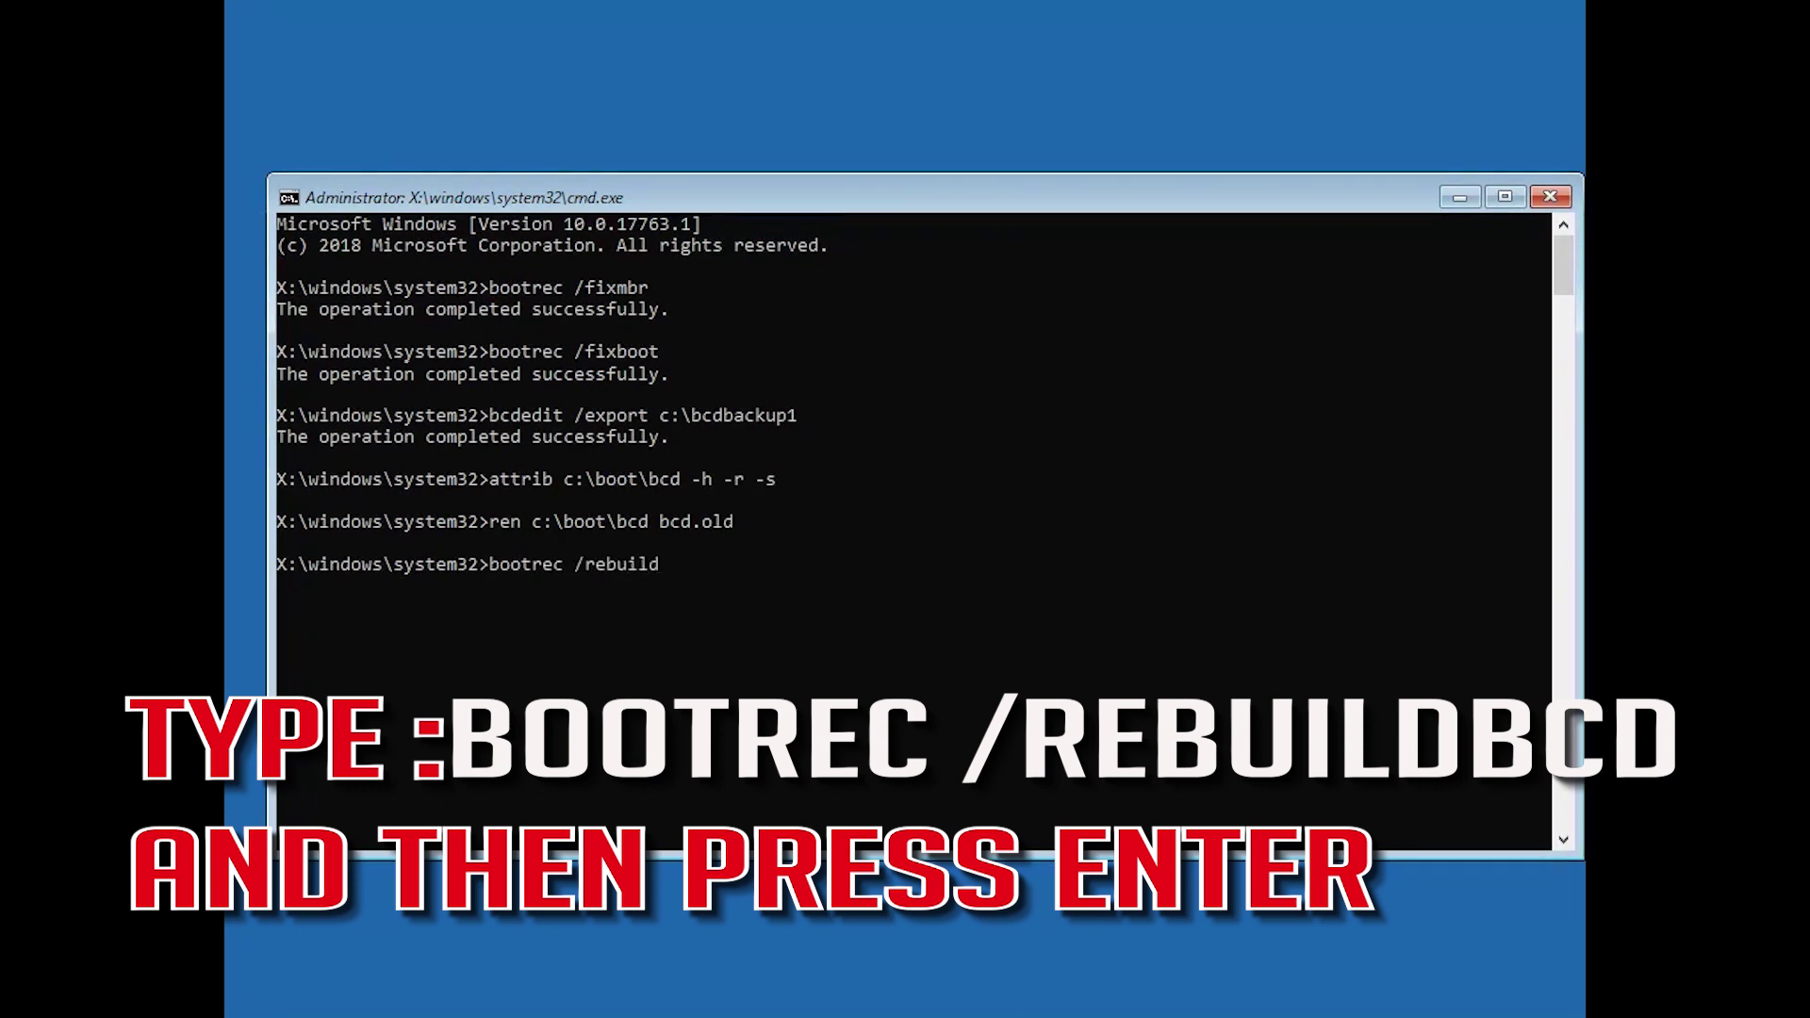
pyautogui.write('bcd')
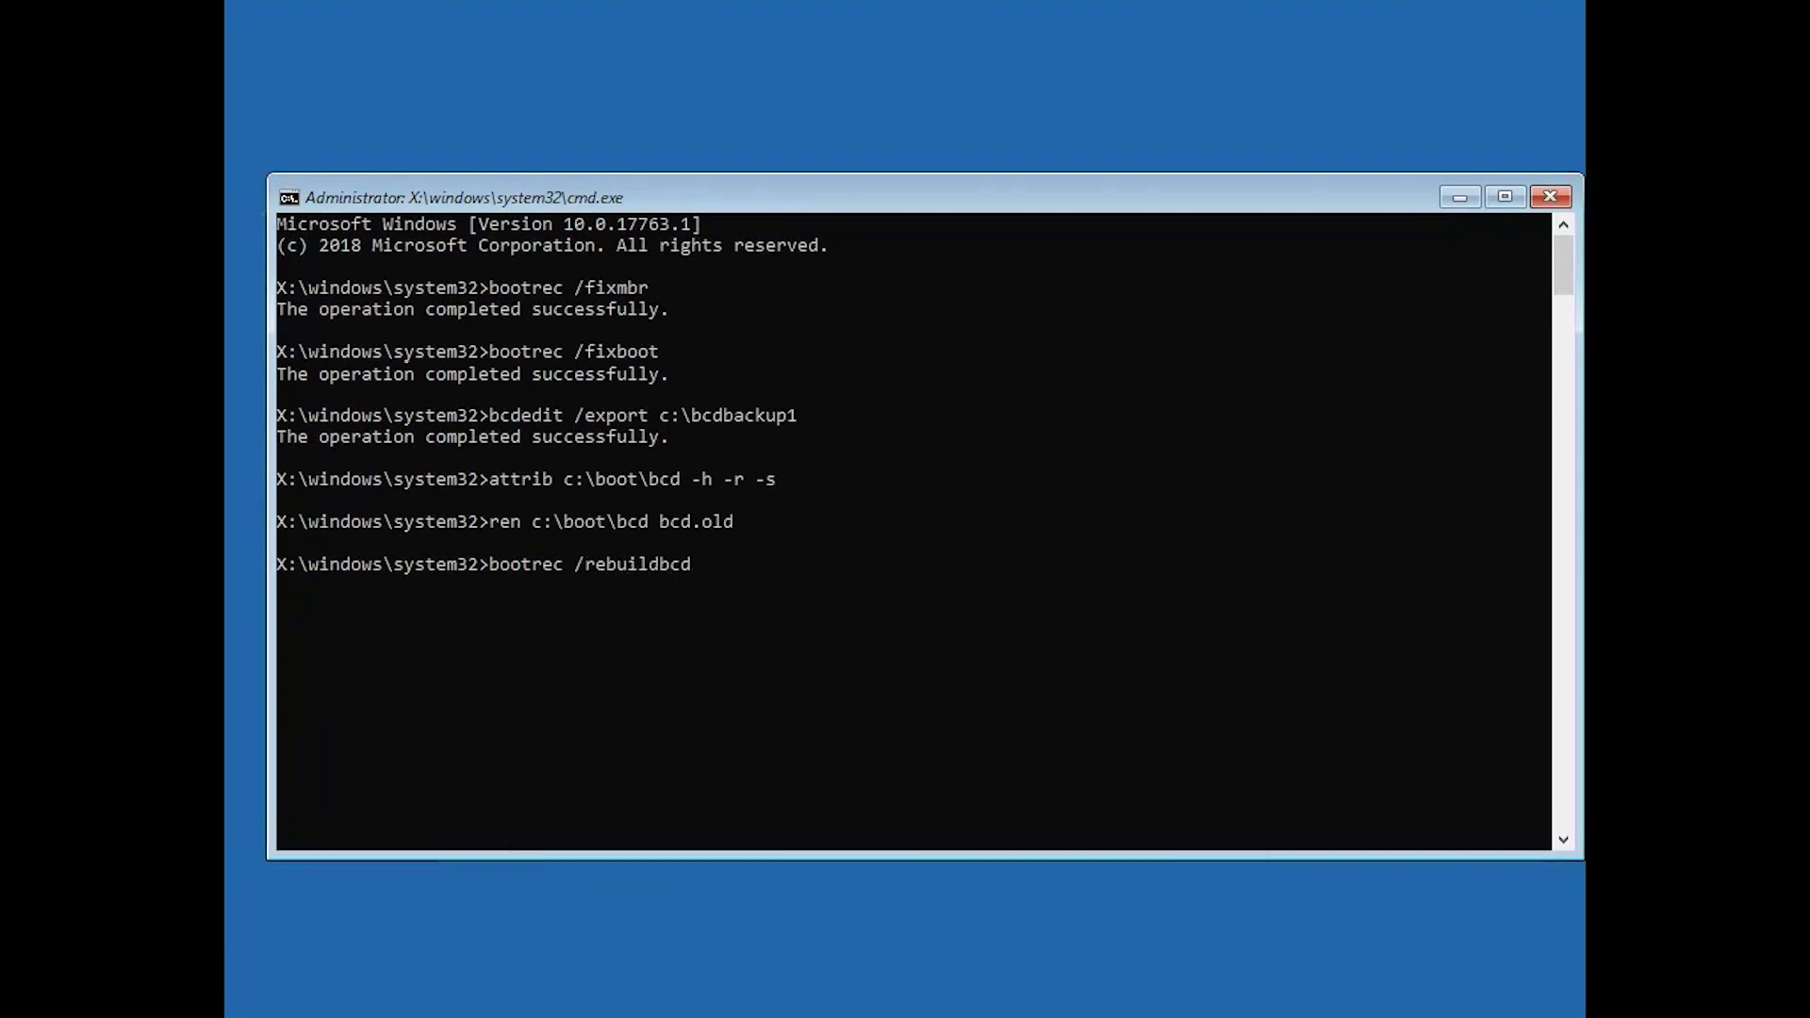
pyautogui.press('Return')
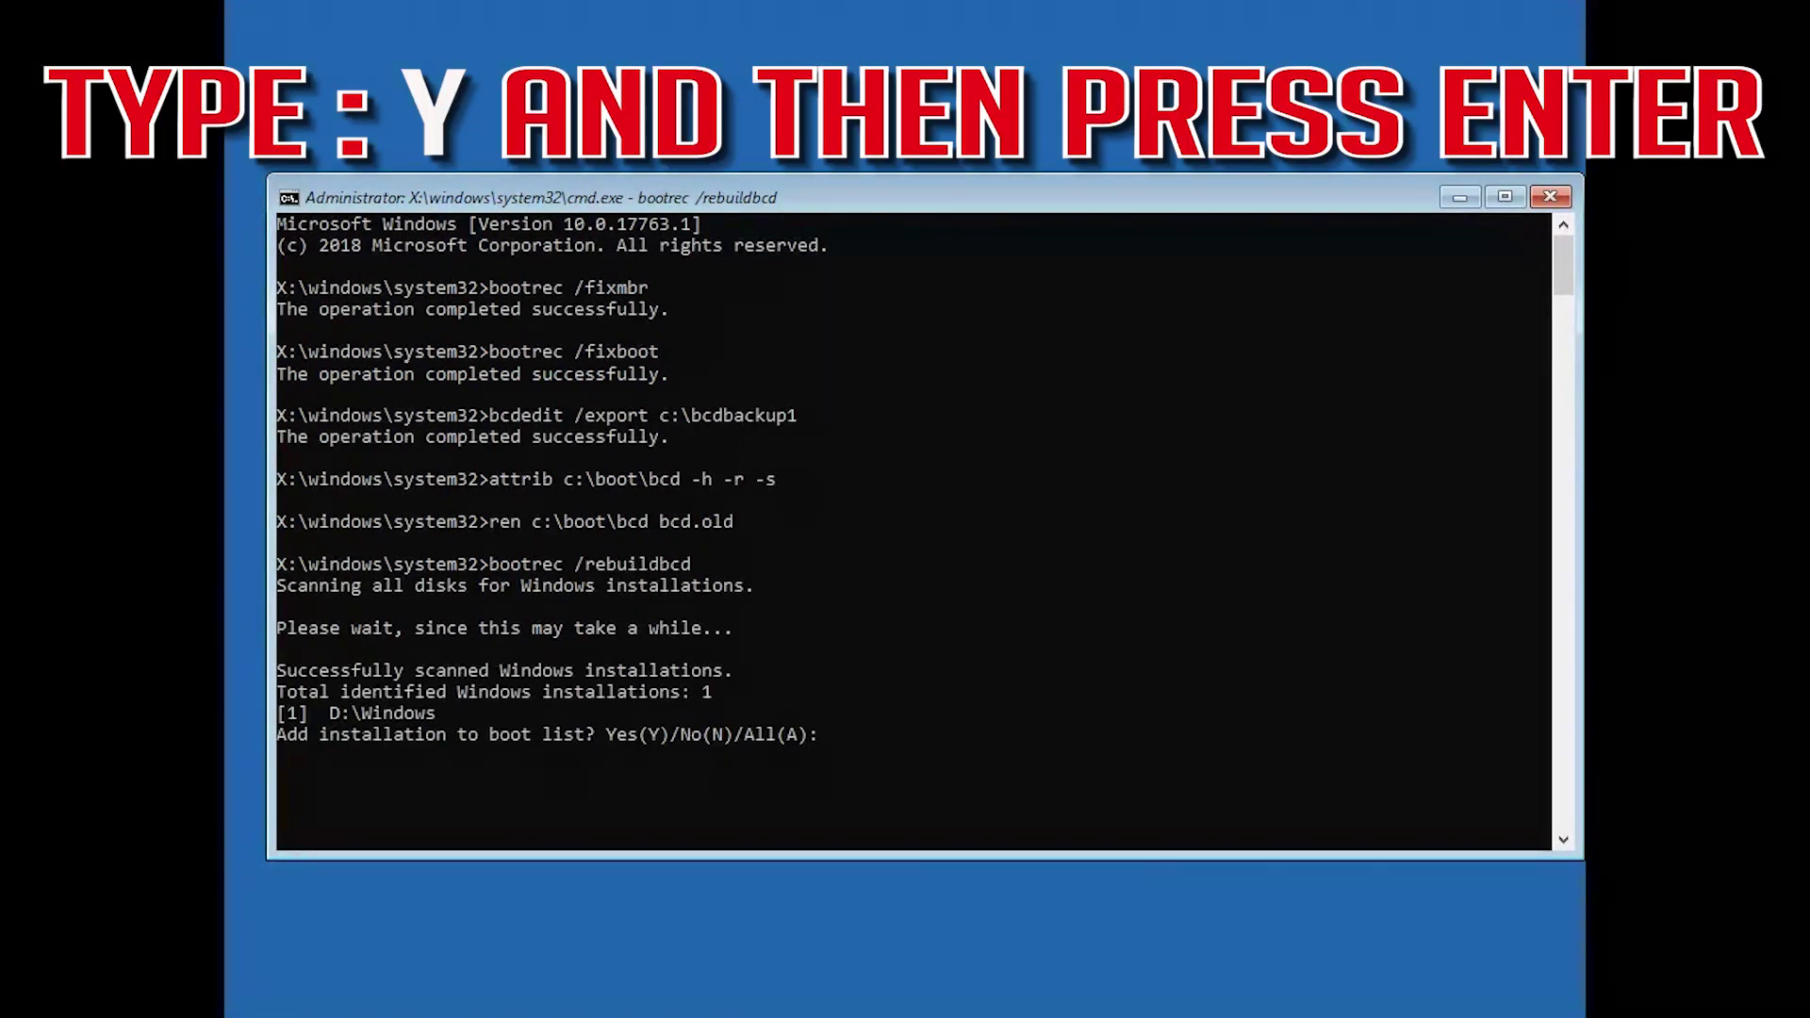
pyautogui.write('y')
pyautogui.press('Return')
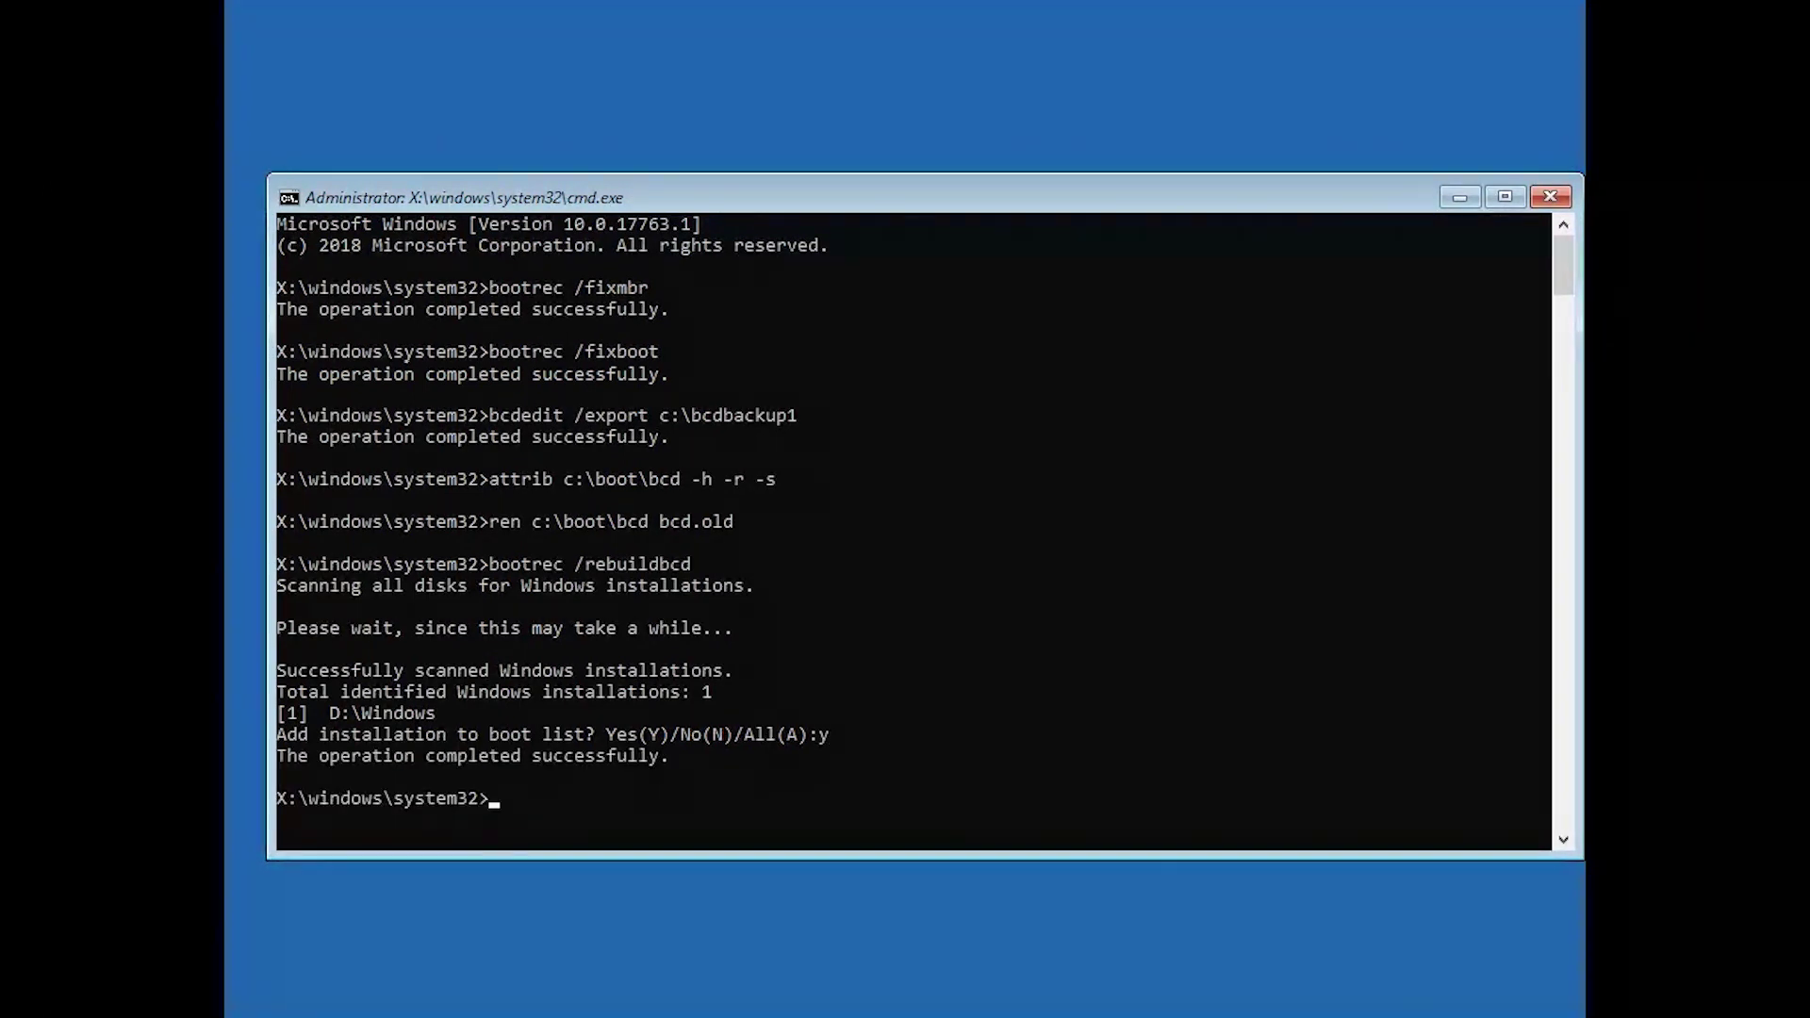
pyautogui.write('exit')
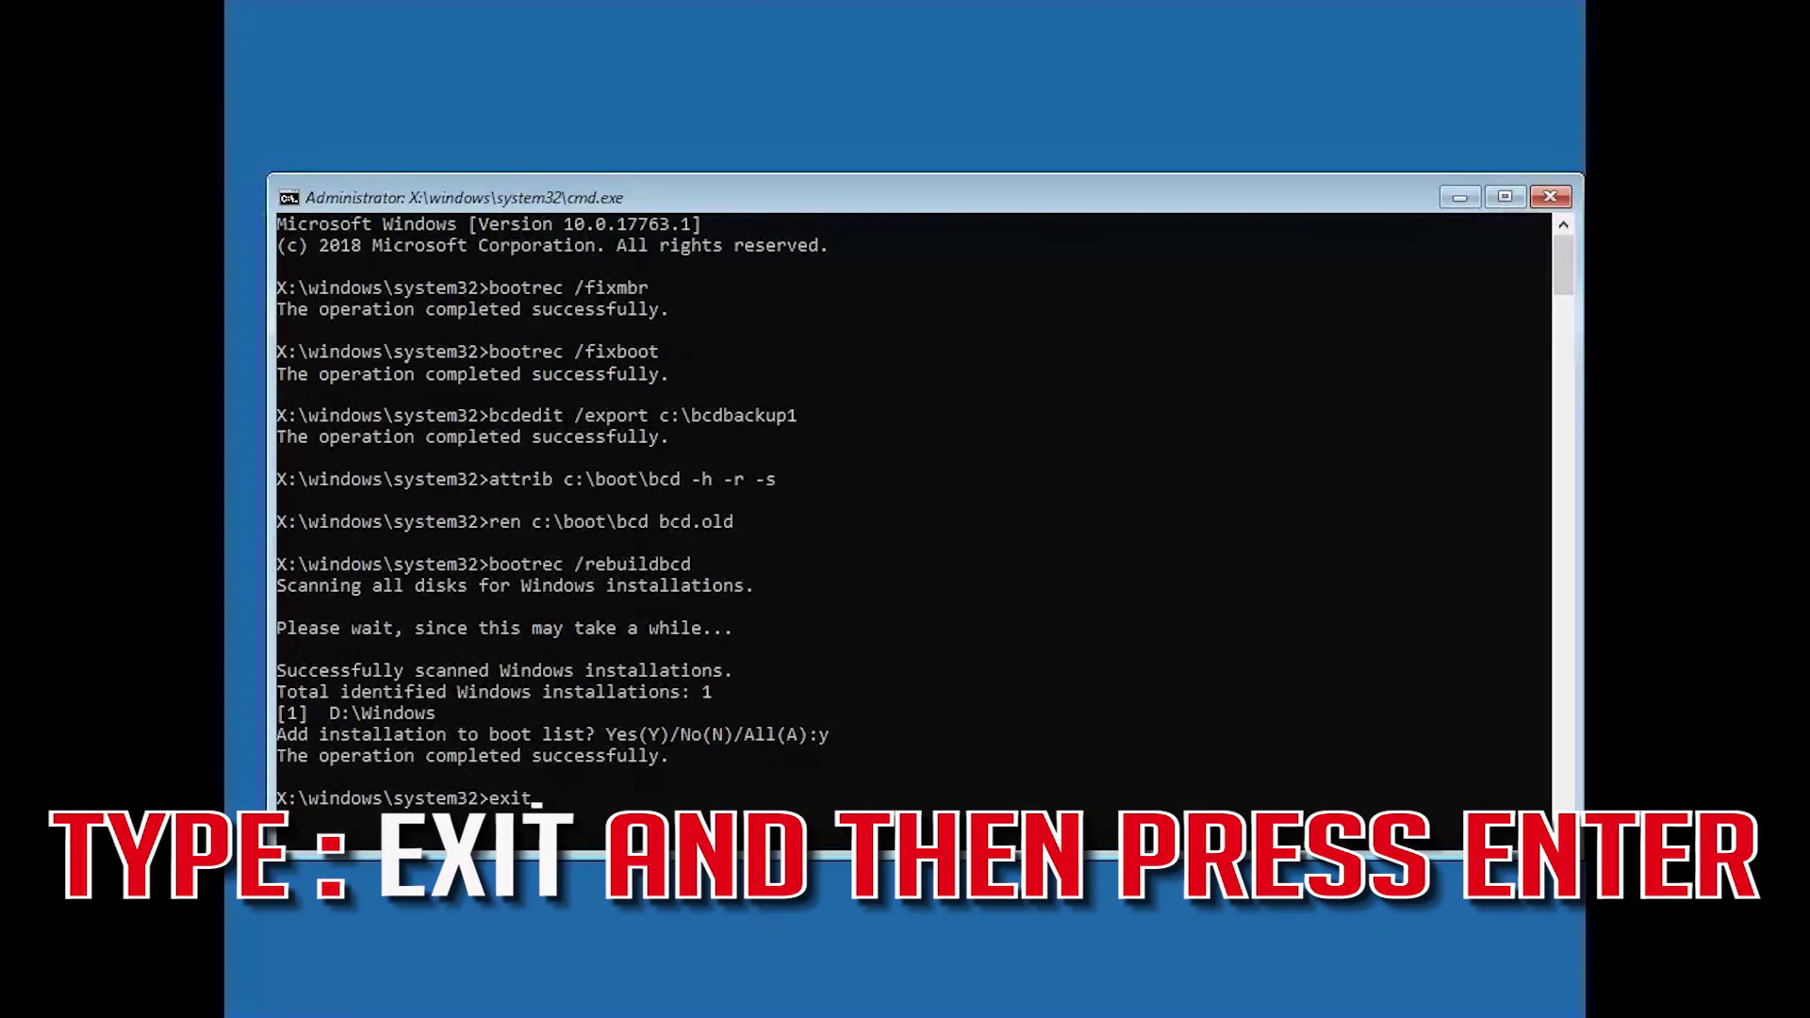
pyautogui.press('Return')
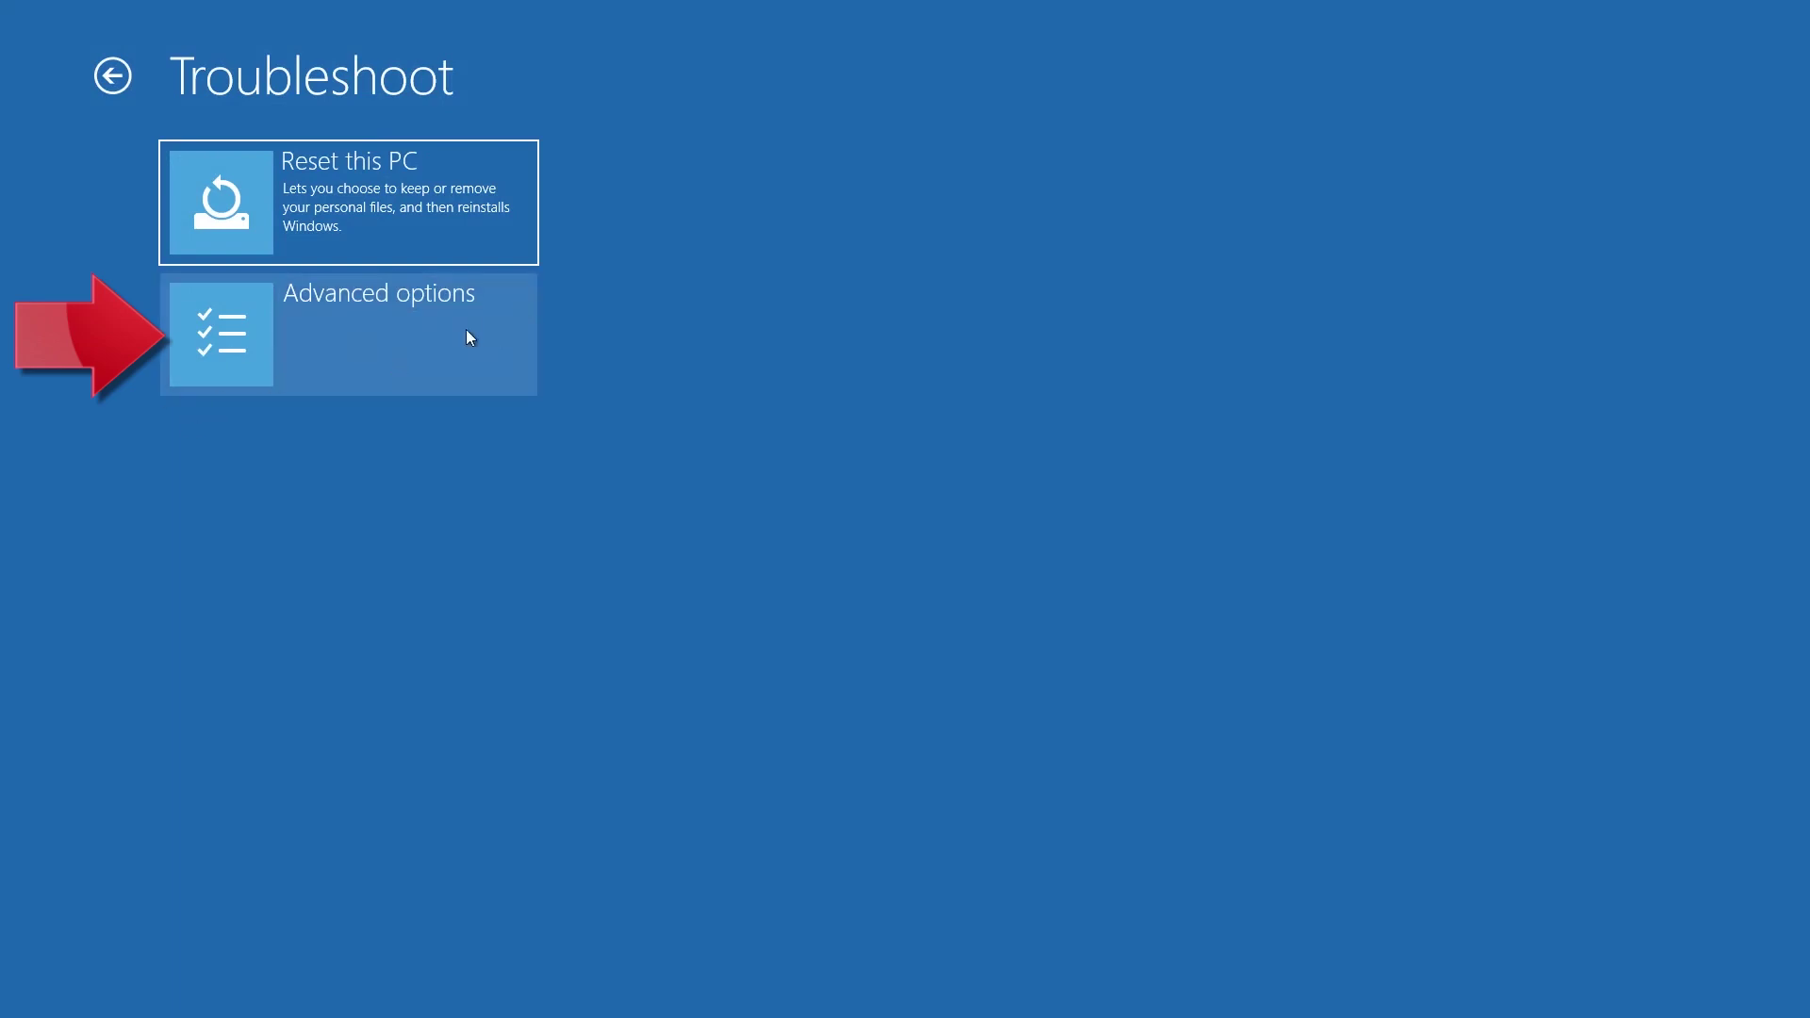
# Step: Start System Restore from Advanced options using the only account and the US keyboard layout
pyautogui.click(388, 336)
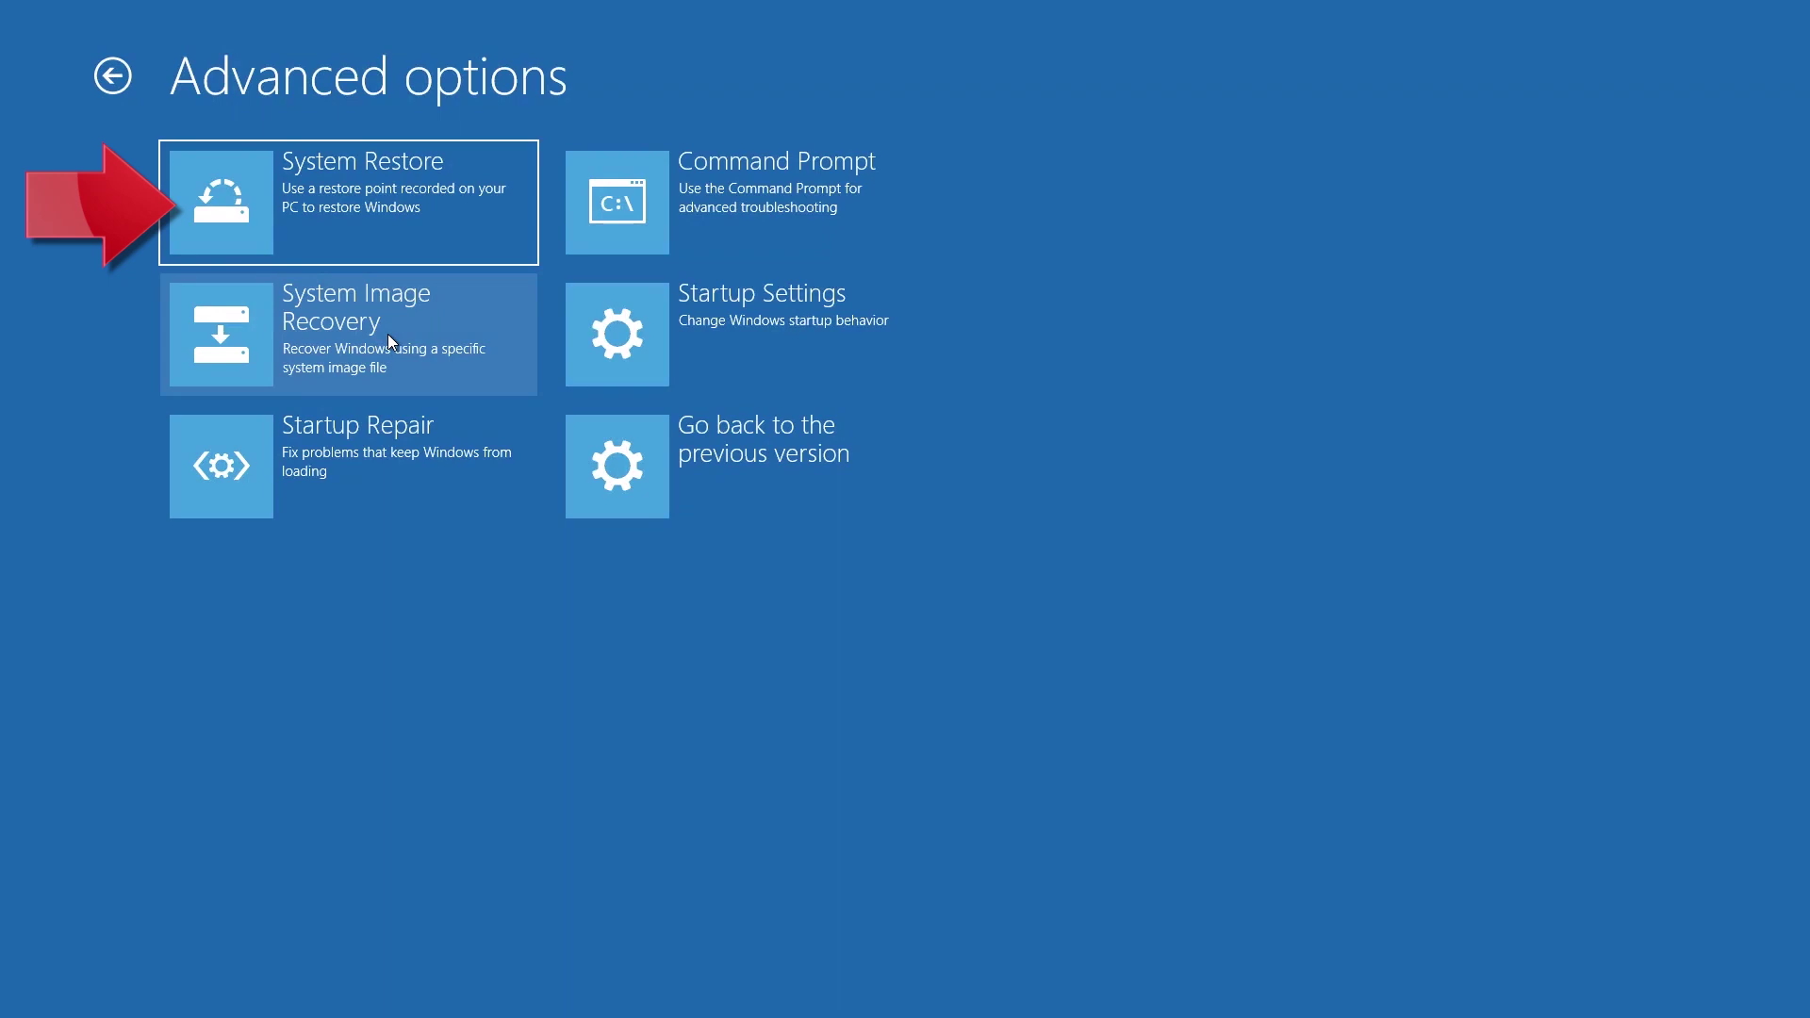
pyautogui.click(384, 205)
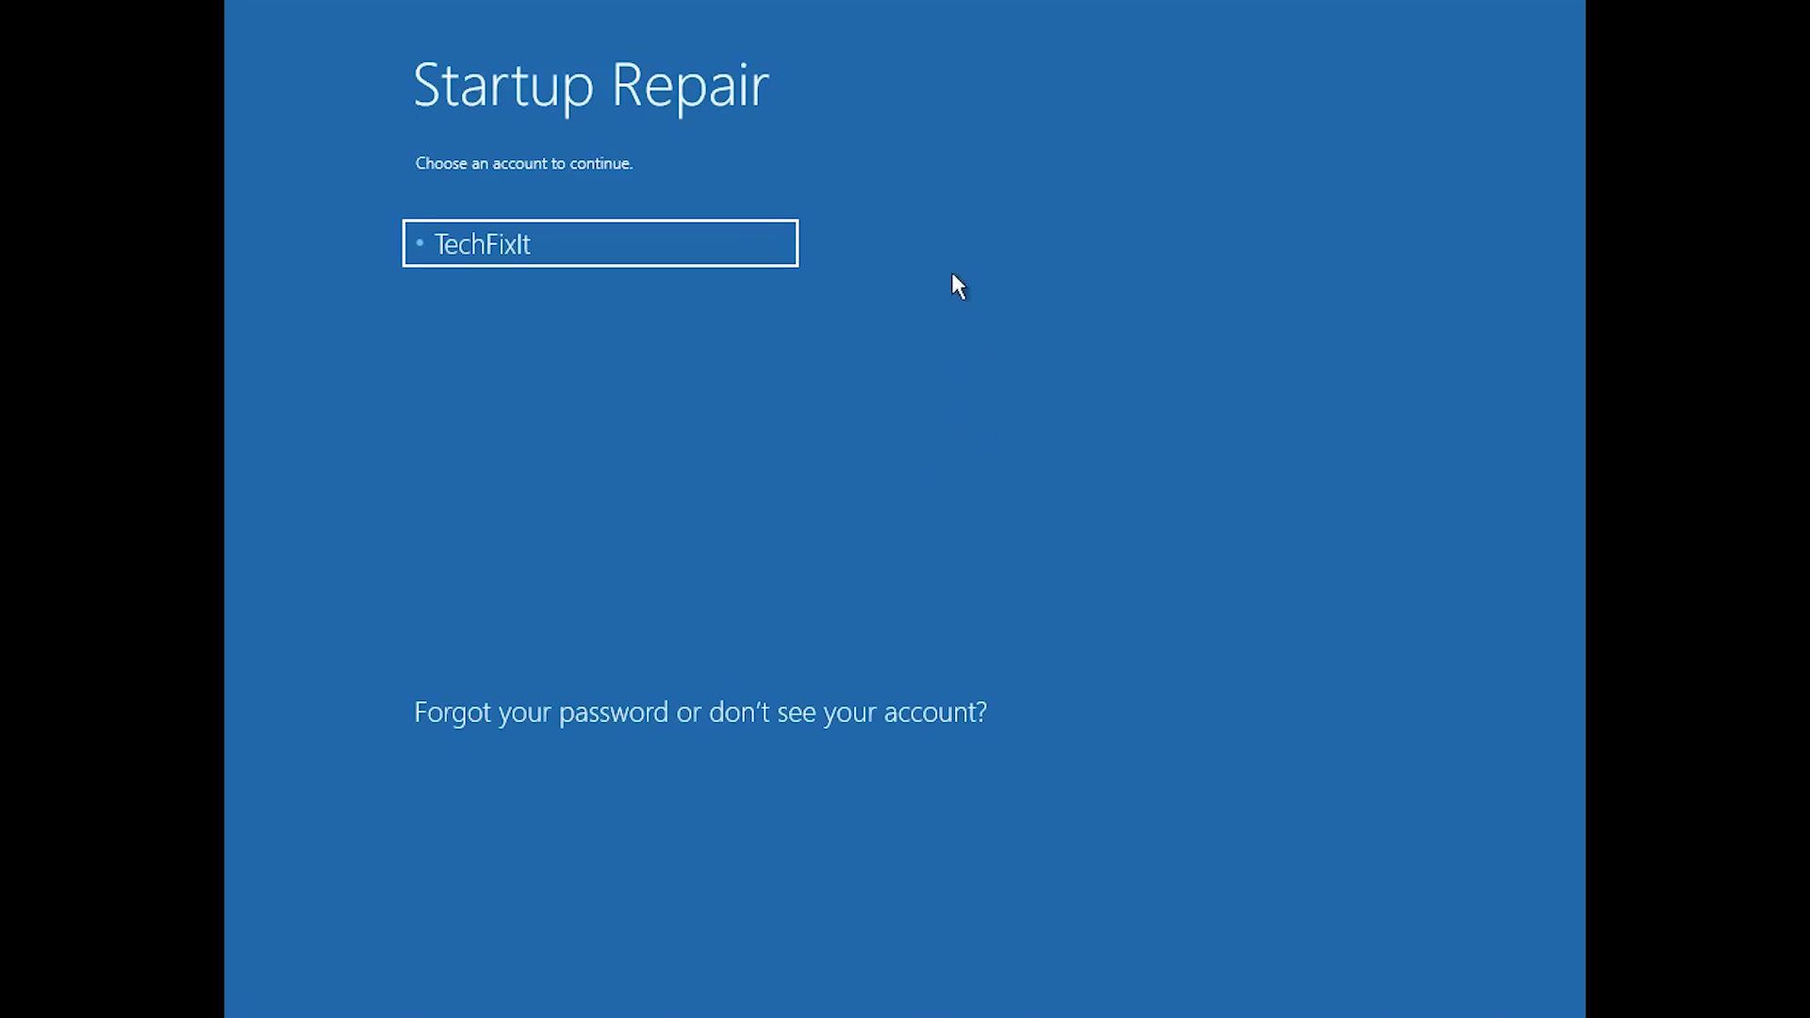
pyautogui.click(606, 245)
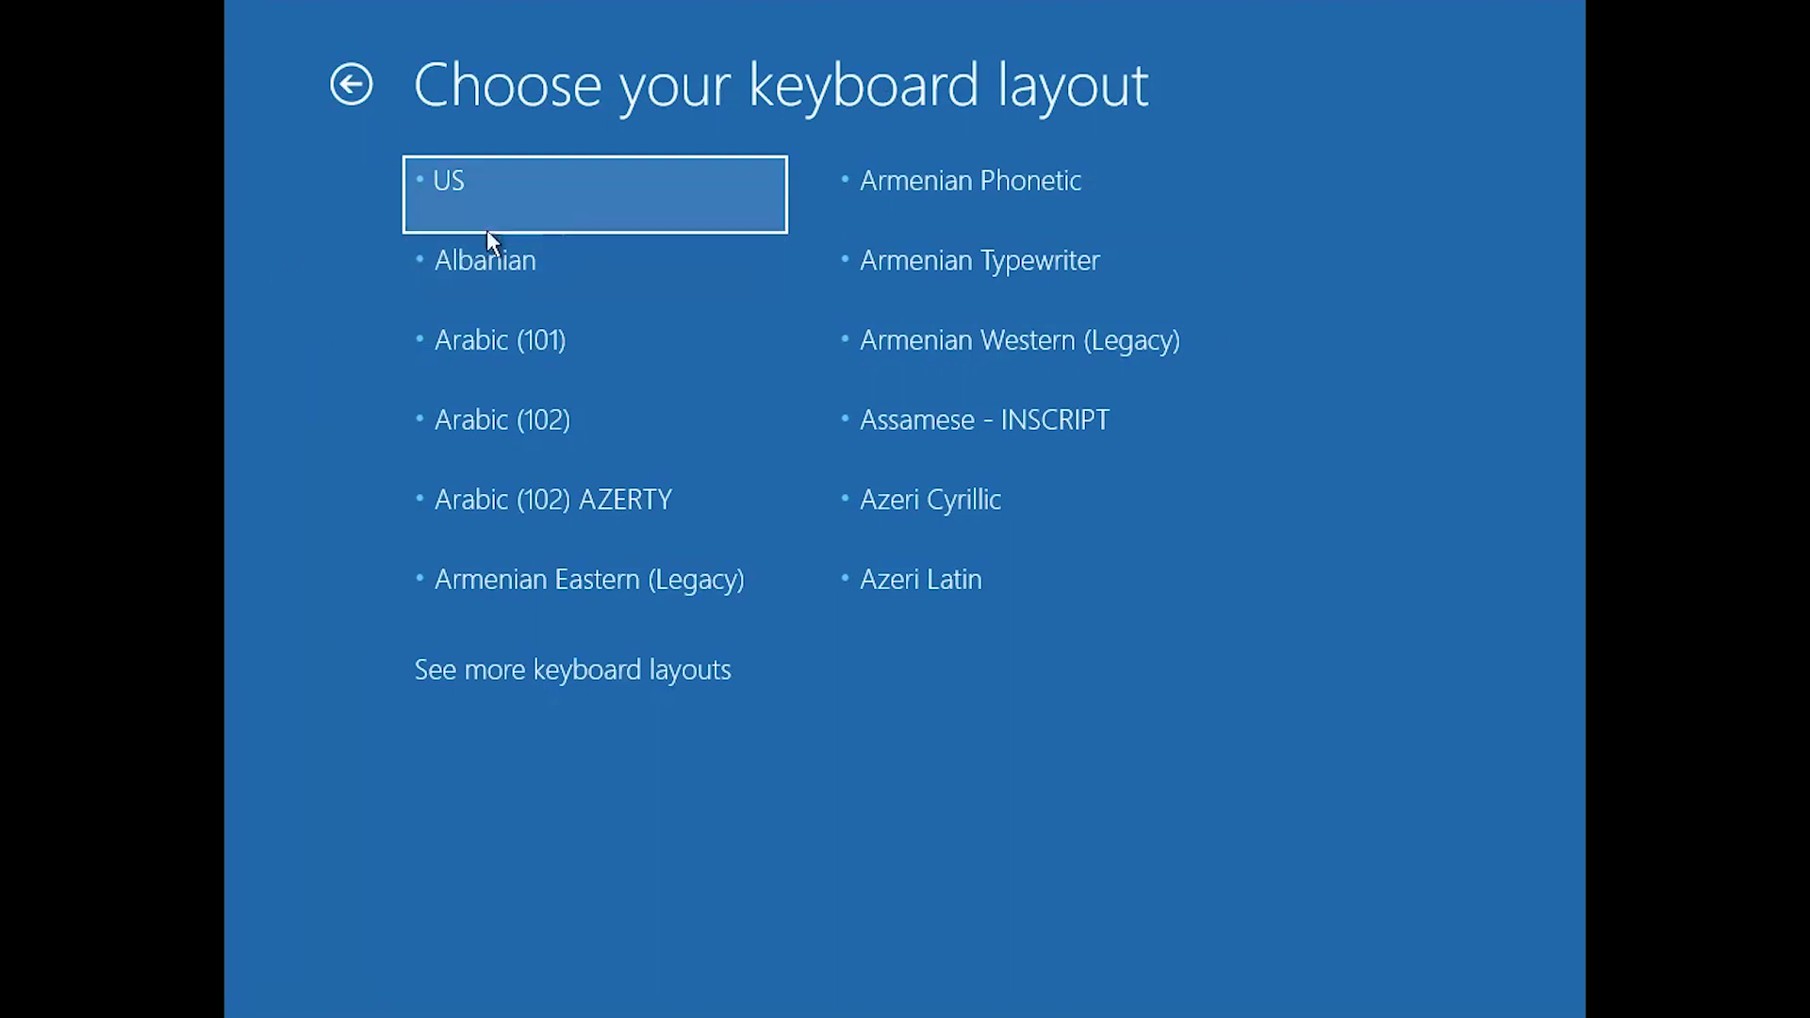
pyautogui.click(509, 213)
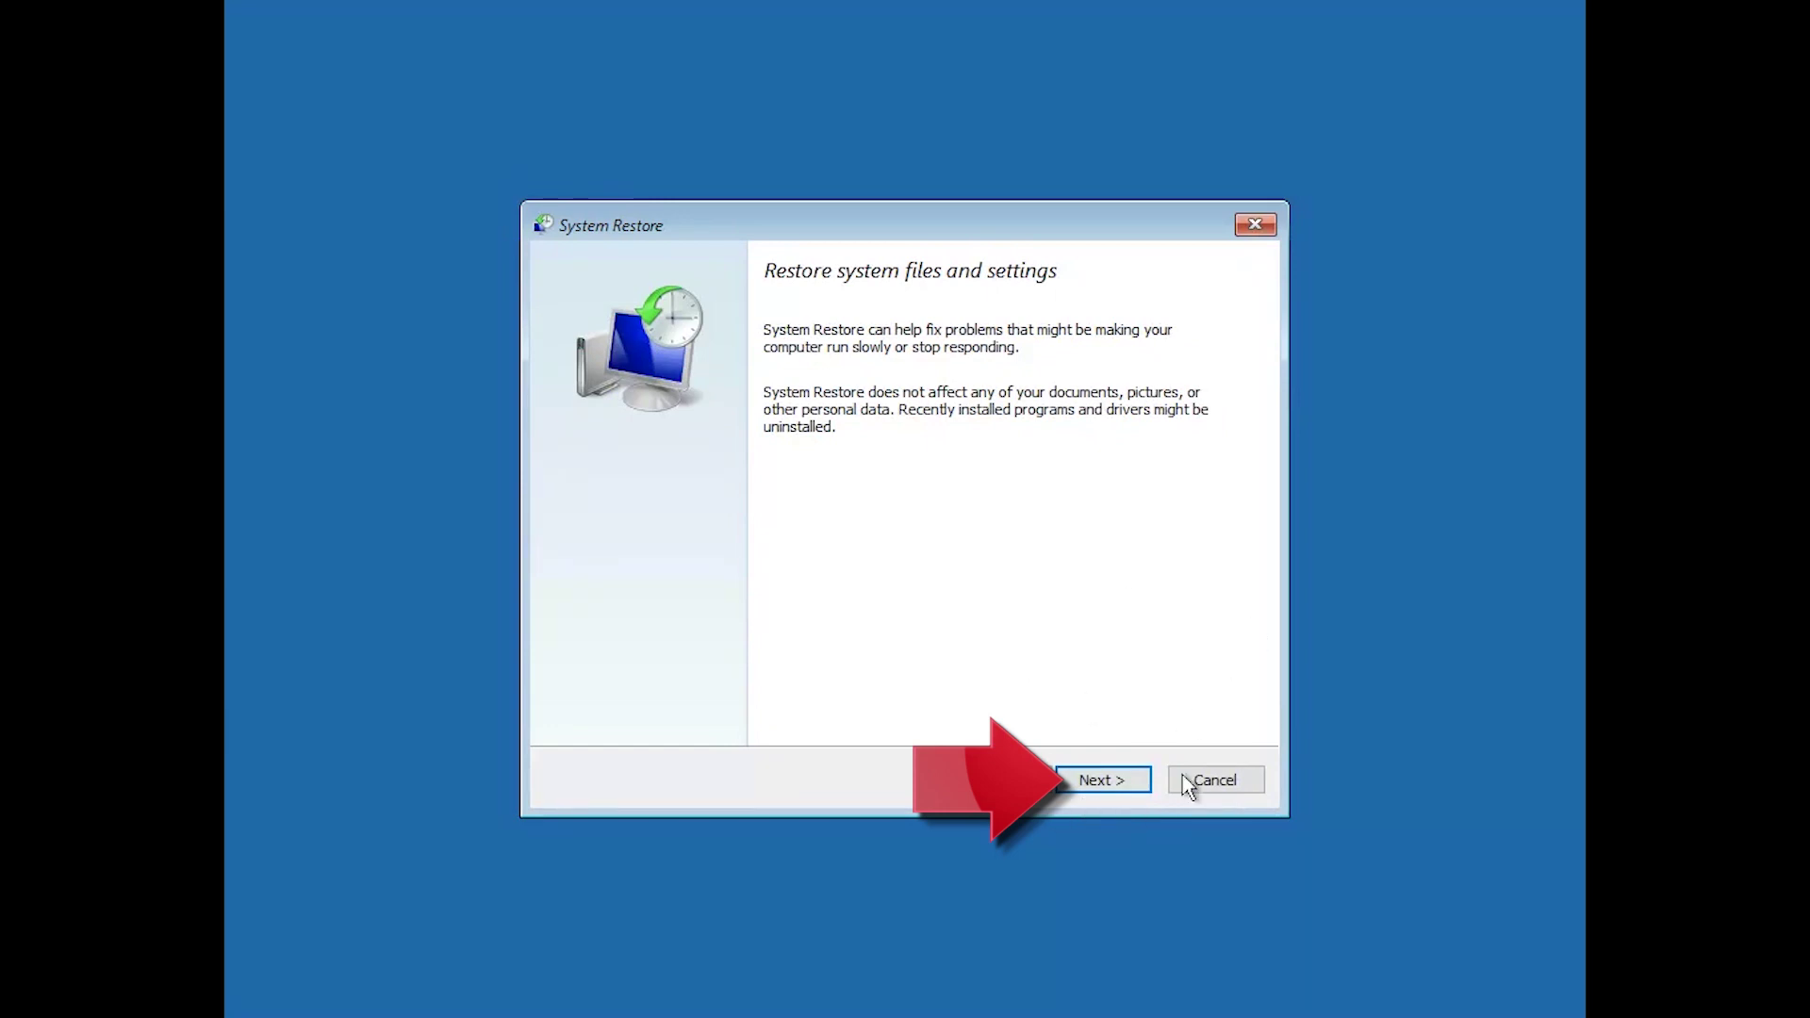
# Step: Restore to the 10/11/2018 11:51:13 PM restore point, confirm, and restart the computer
pyautogui.click(1131, 778)
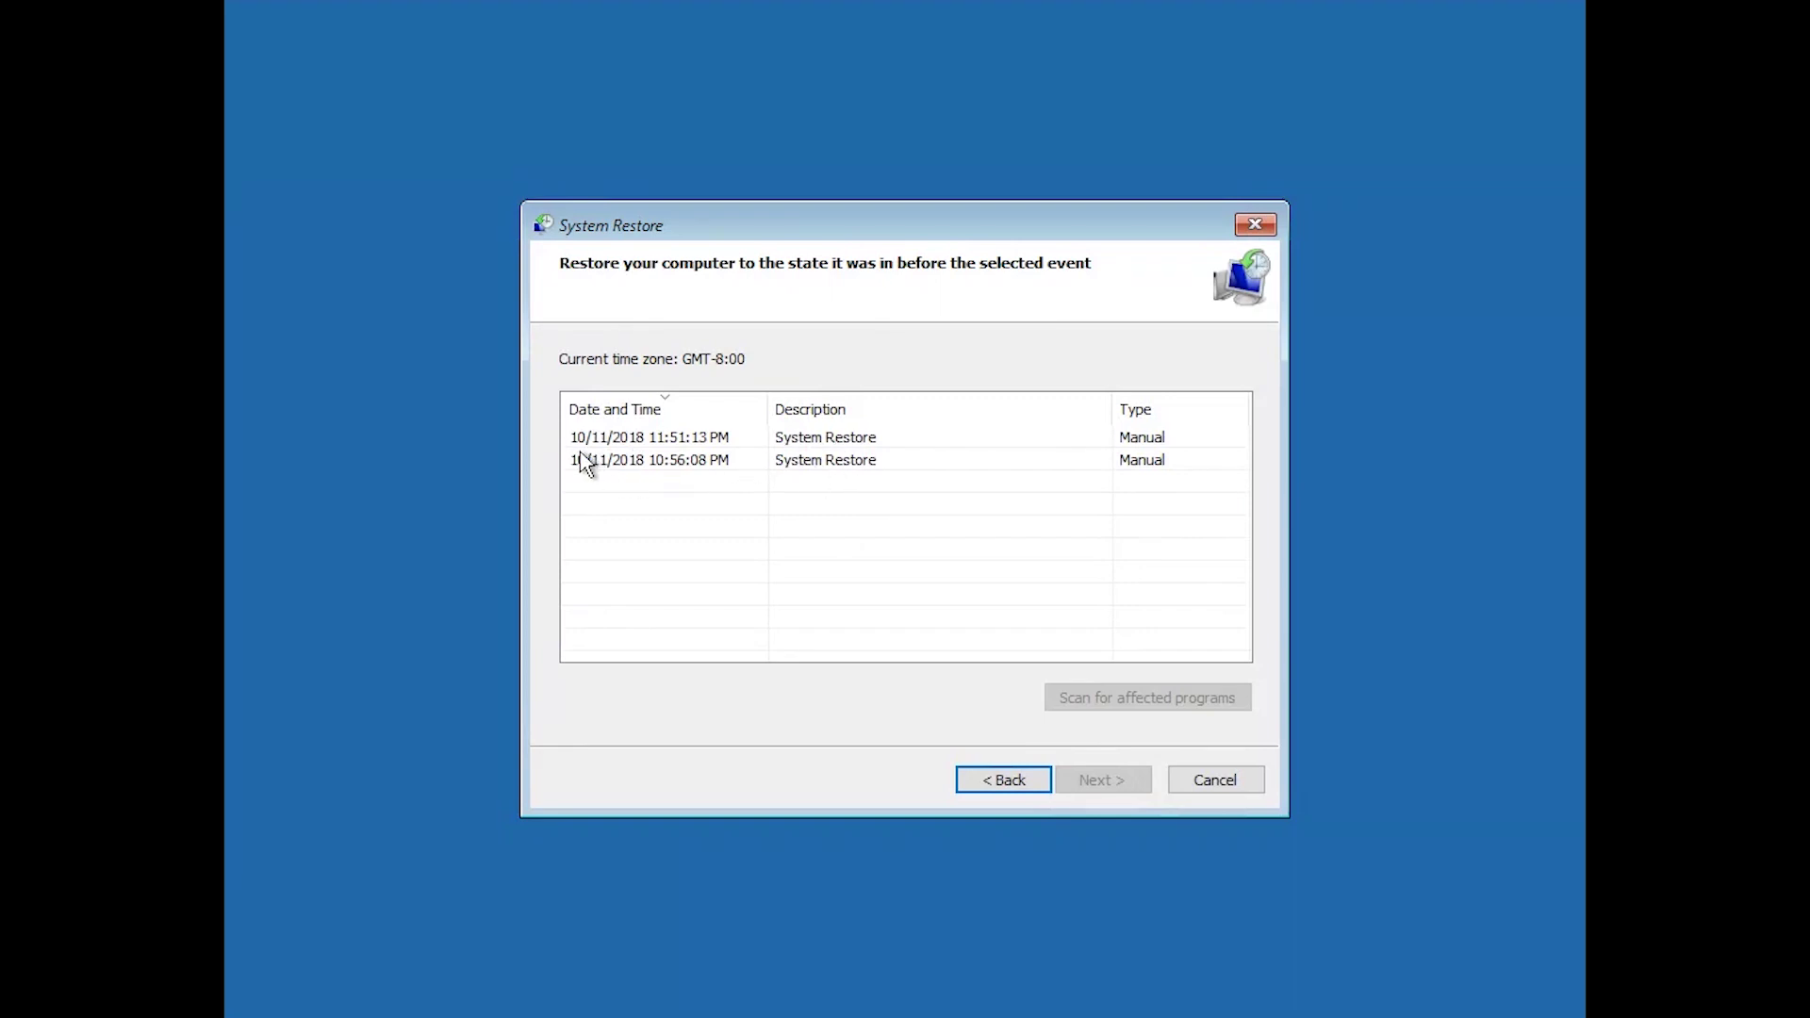
pyautogui.click(691, 438)
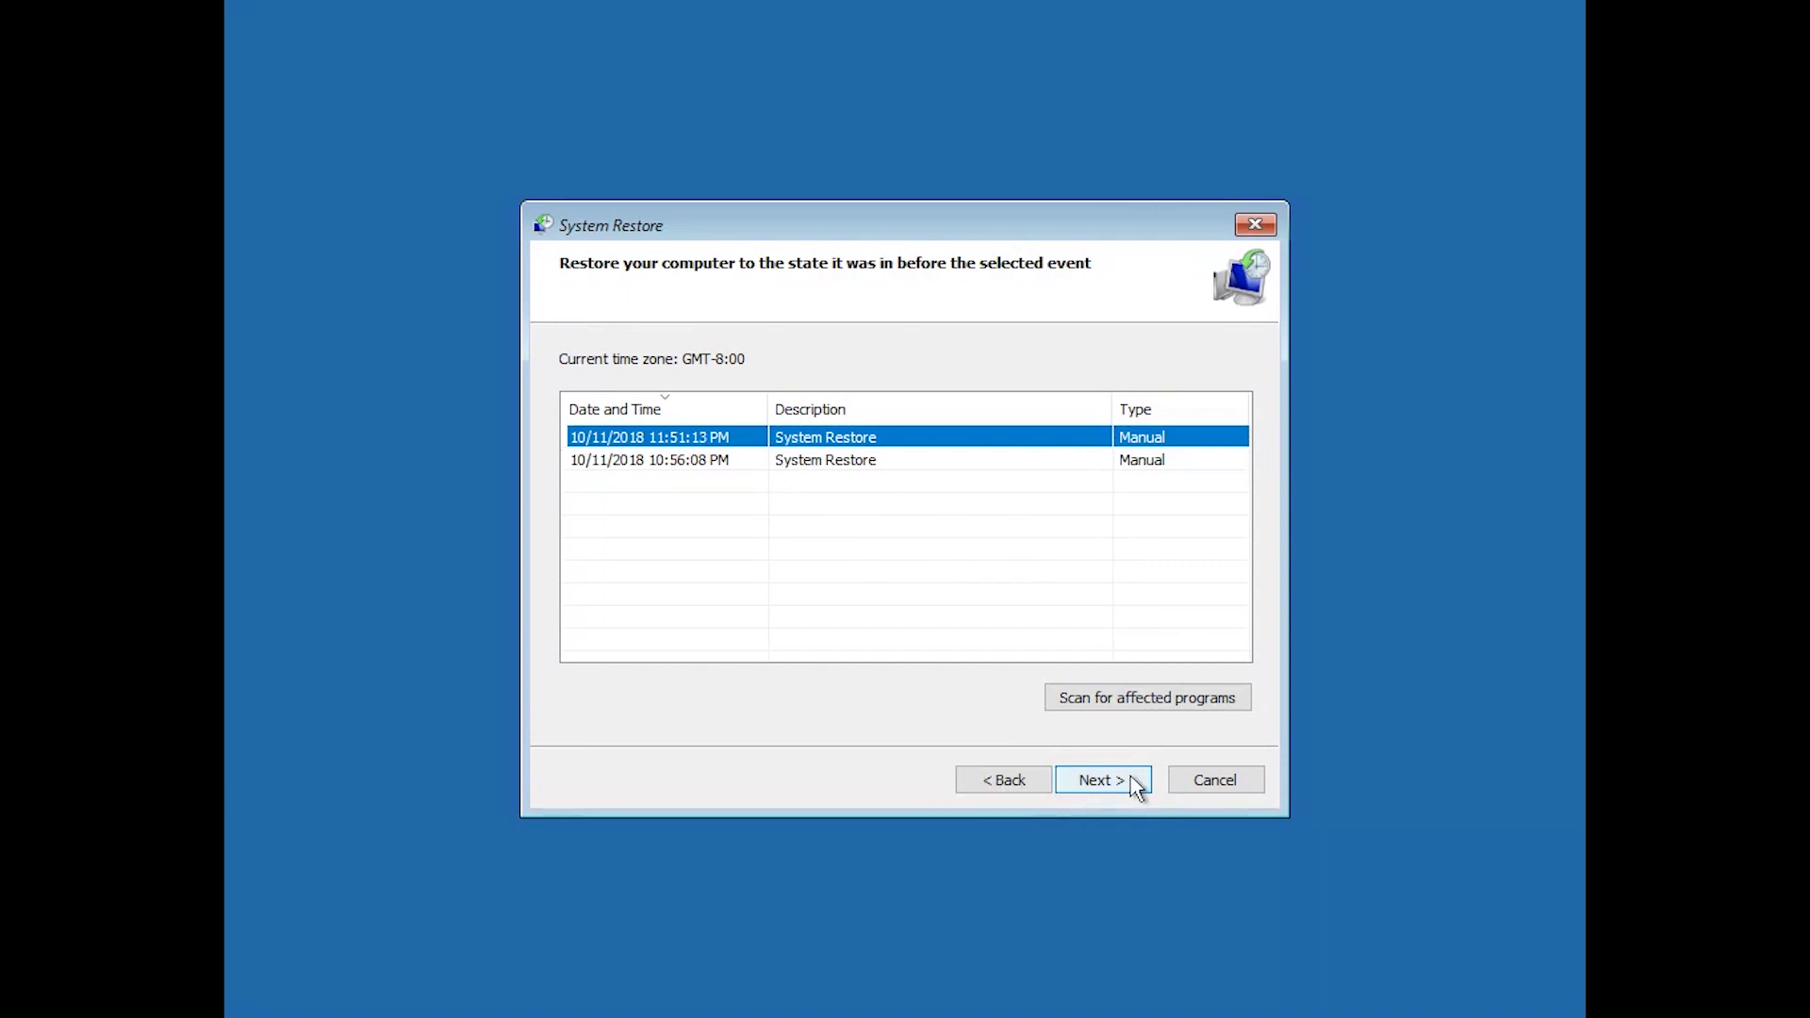
pyautogui.click(1098, 779)
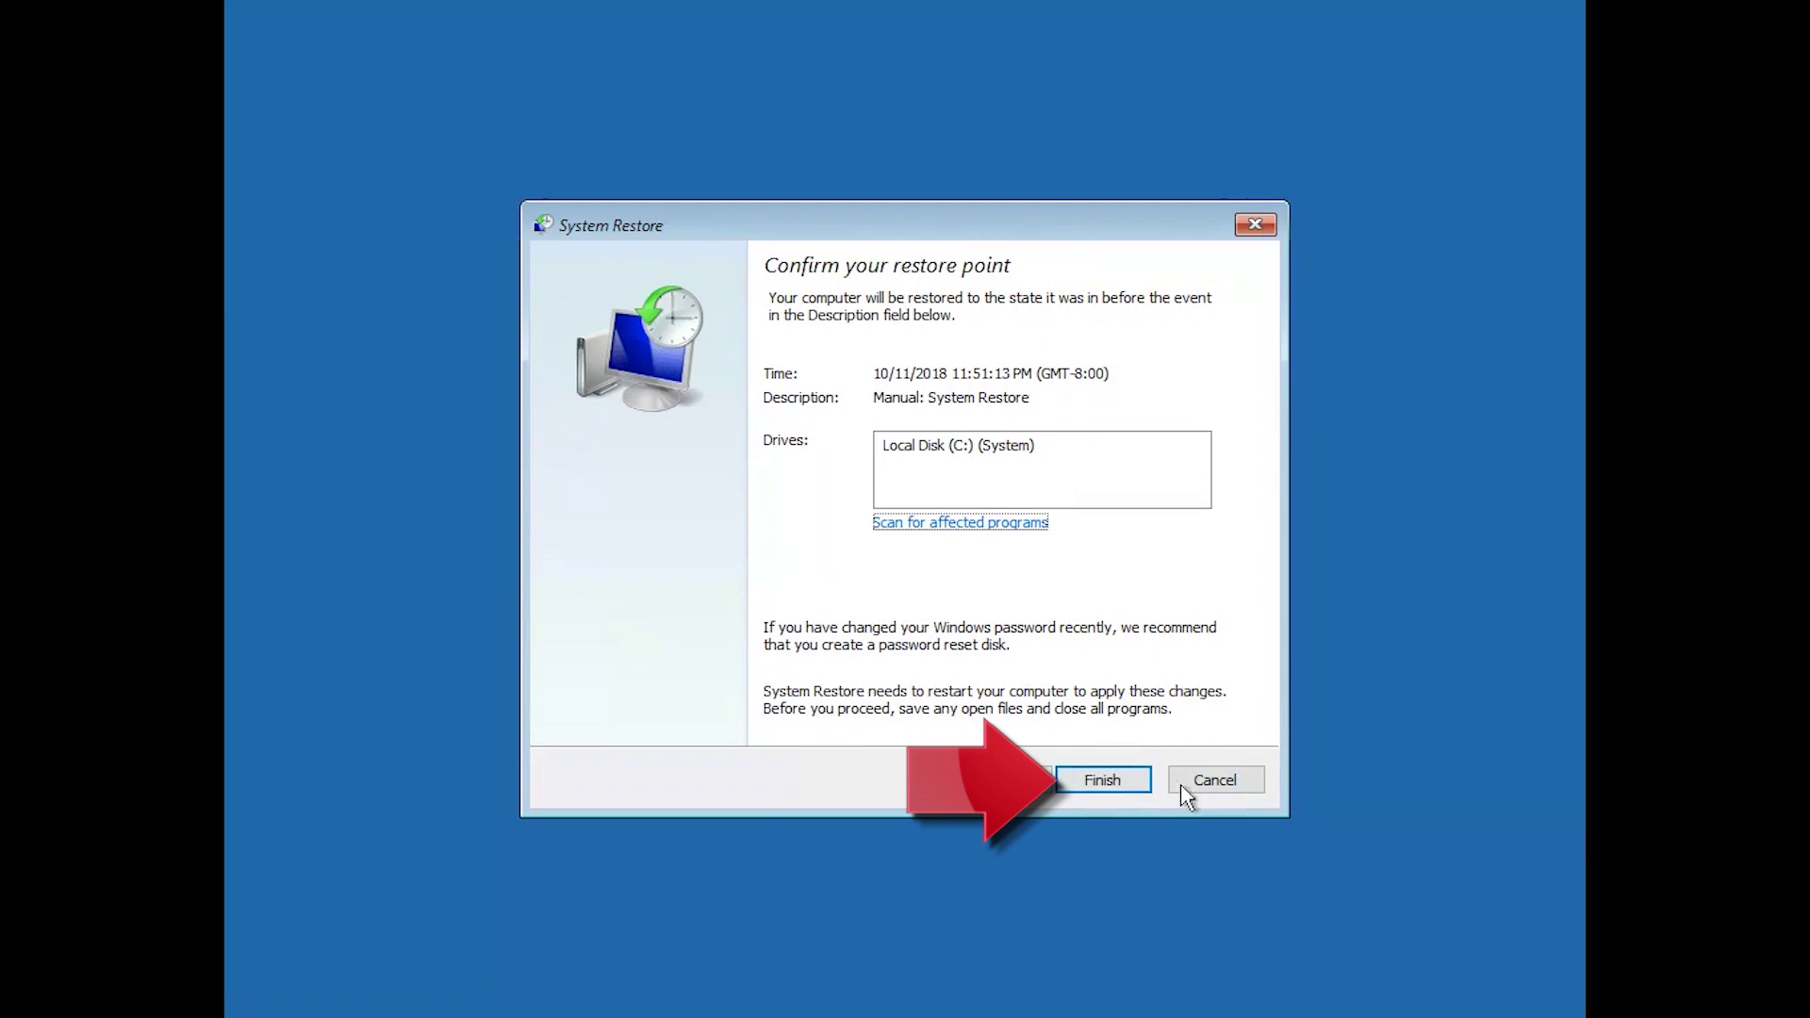
pyautogui.click(1106, 785)
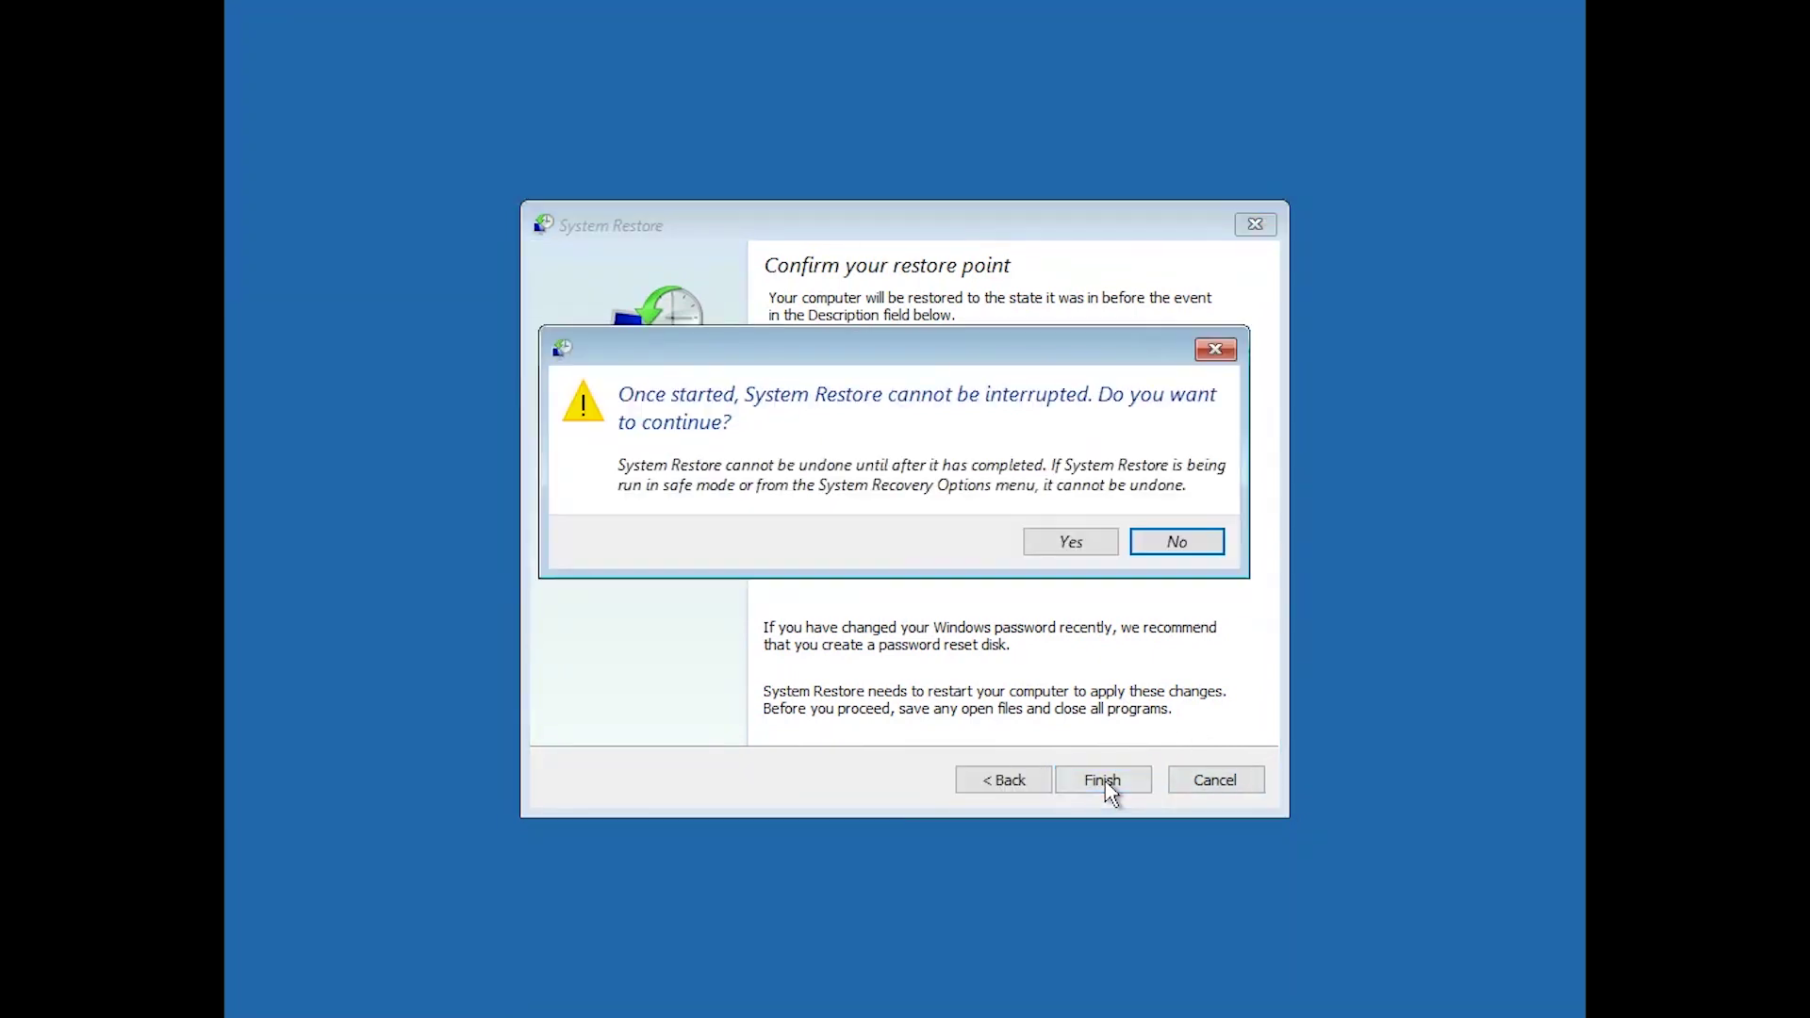
pyautogui.click(1073, 545)
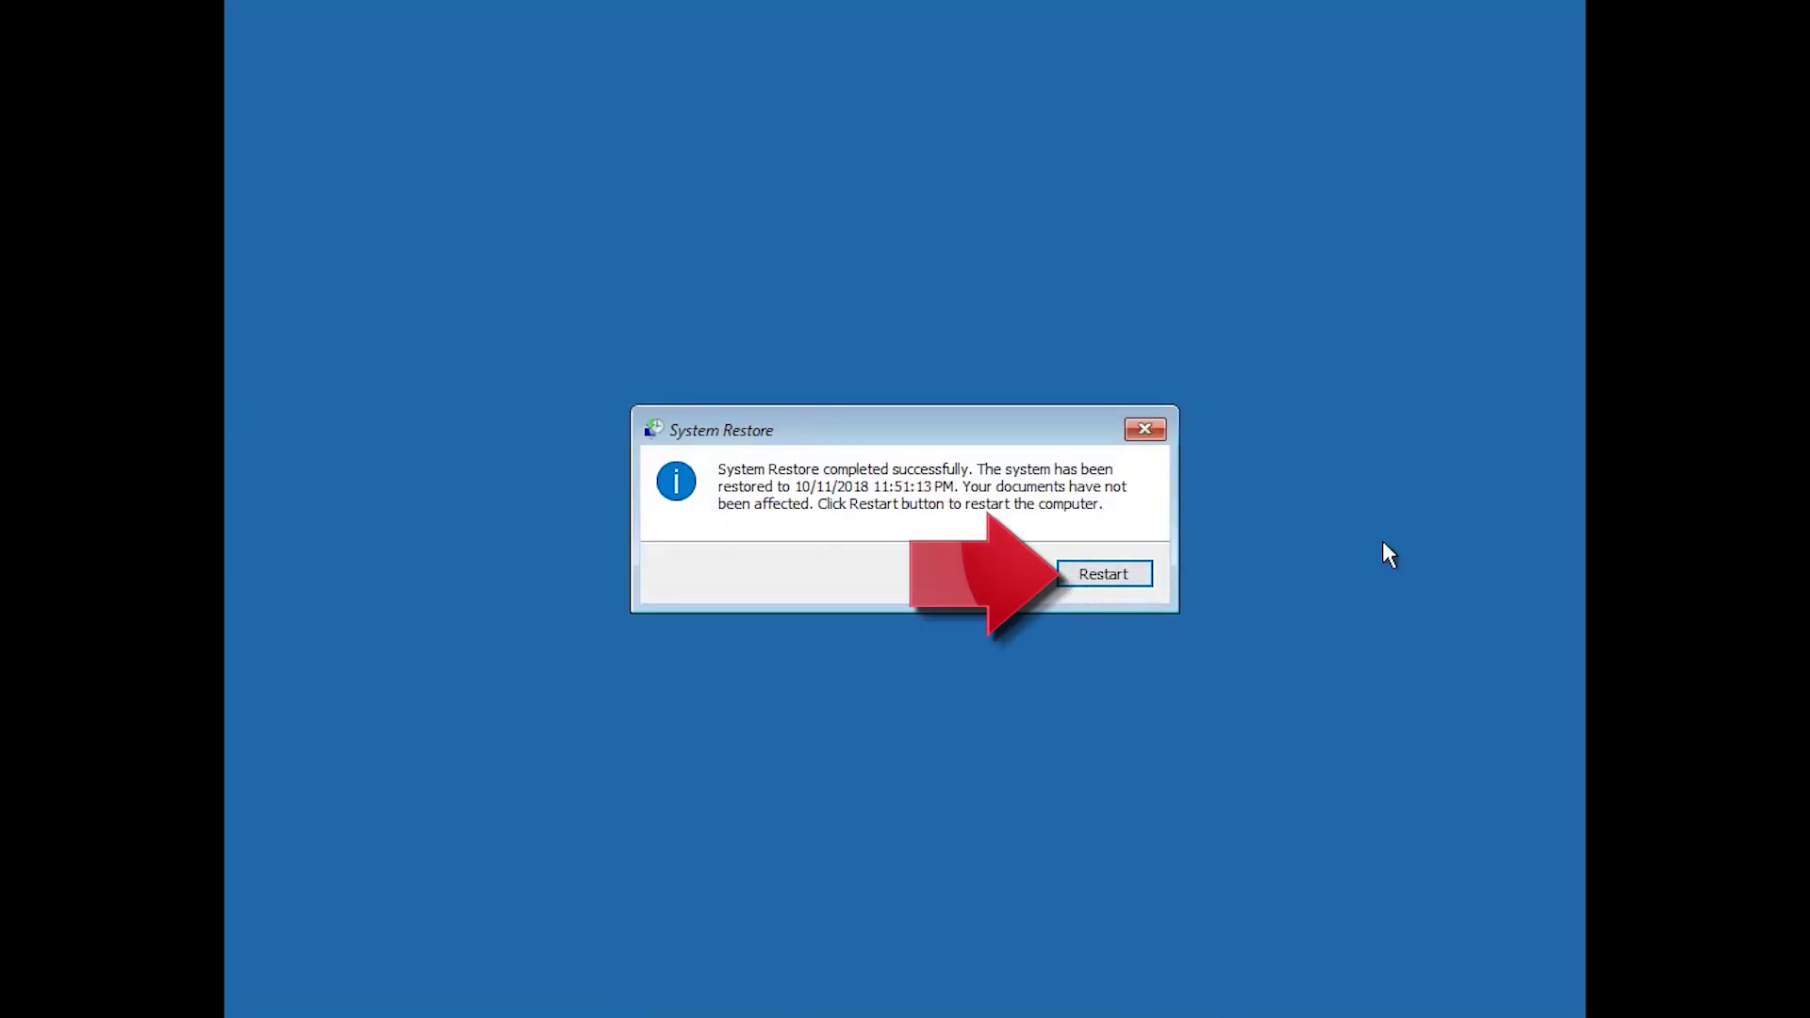
pyautogui.click(1105, 577)
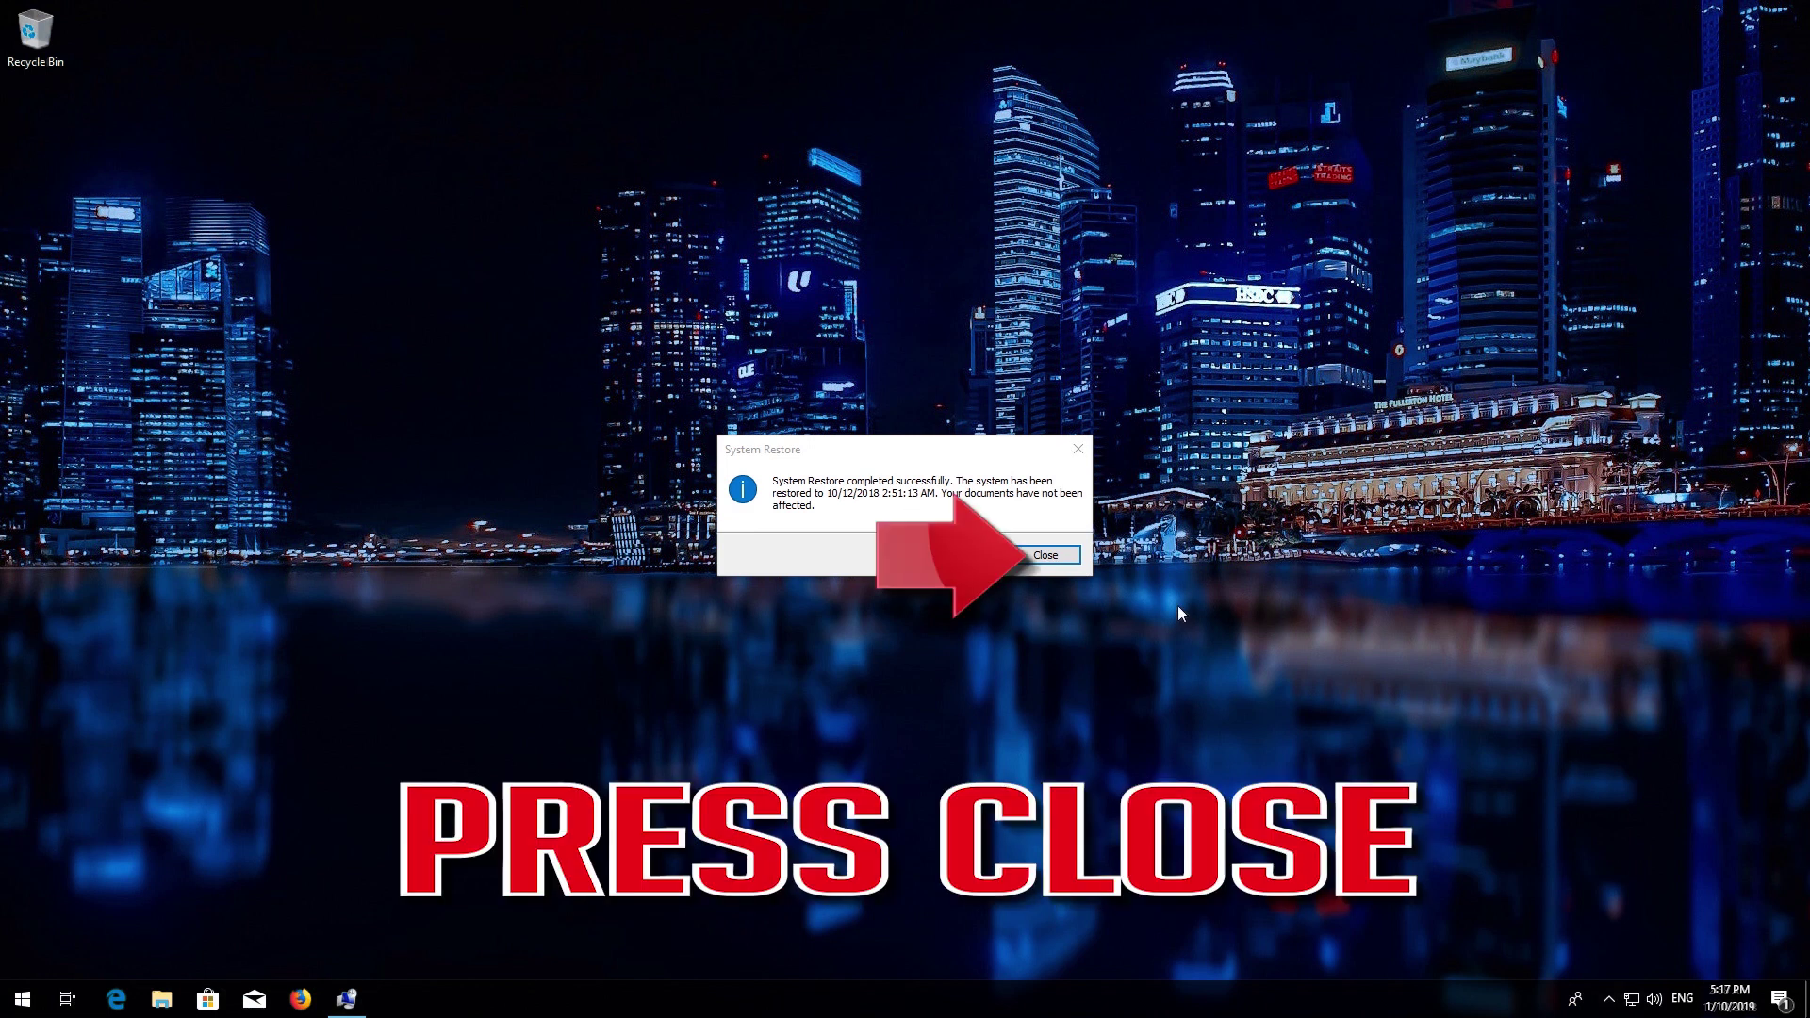
# Step: Close the System Restore success message on the desktop
pyautogui.click(1042, 555)
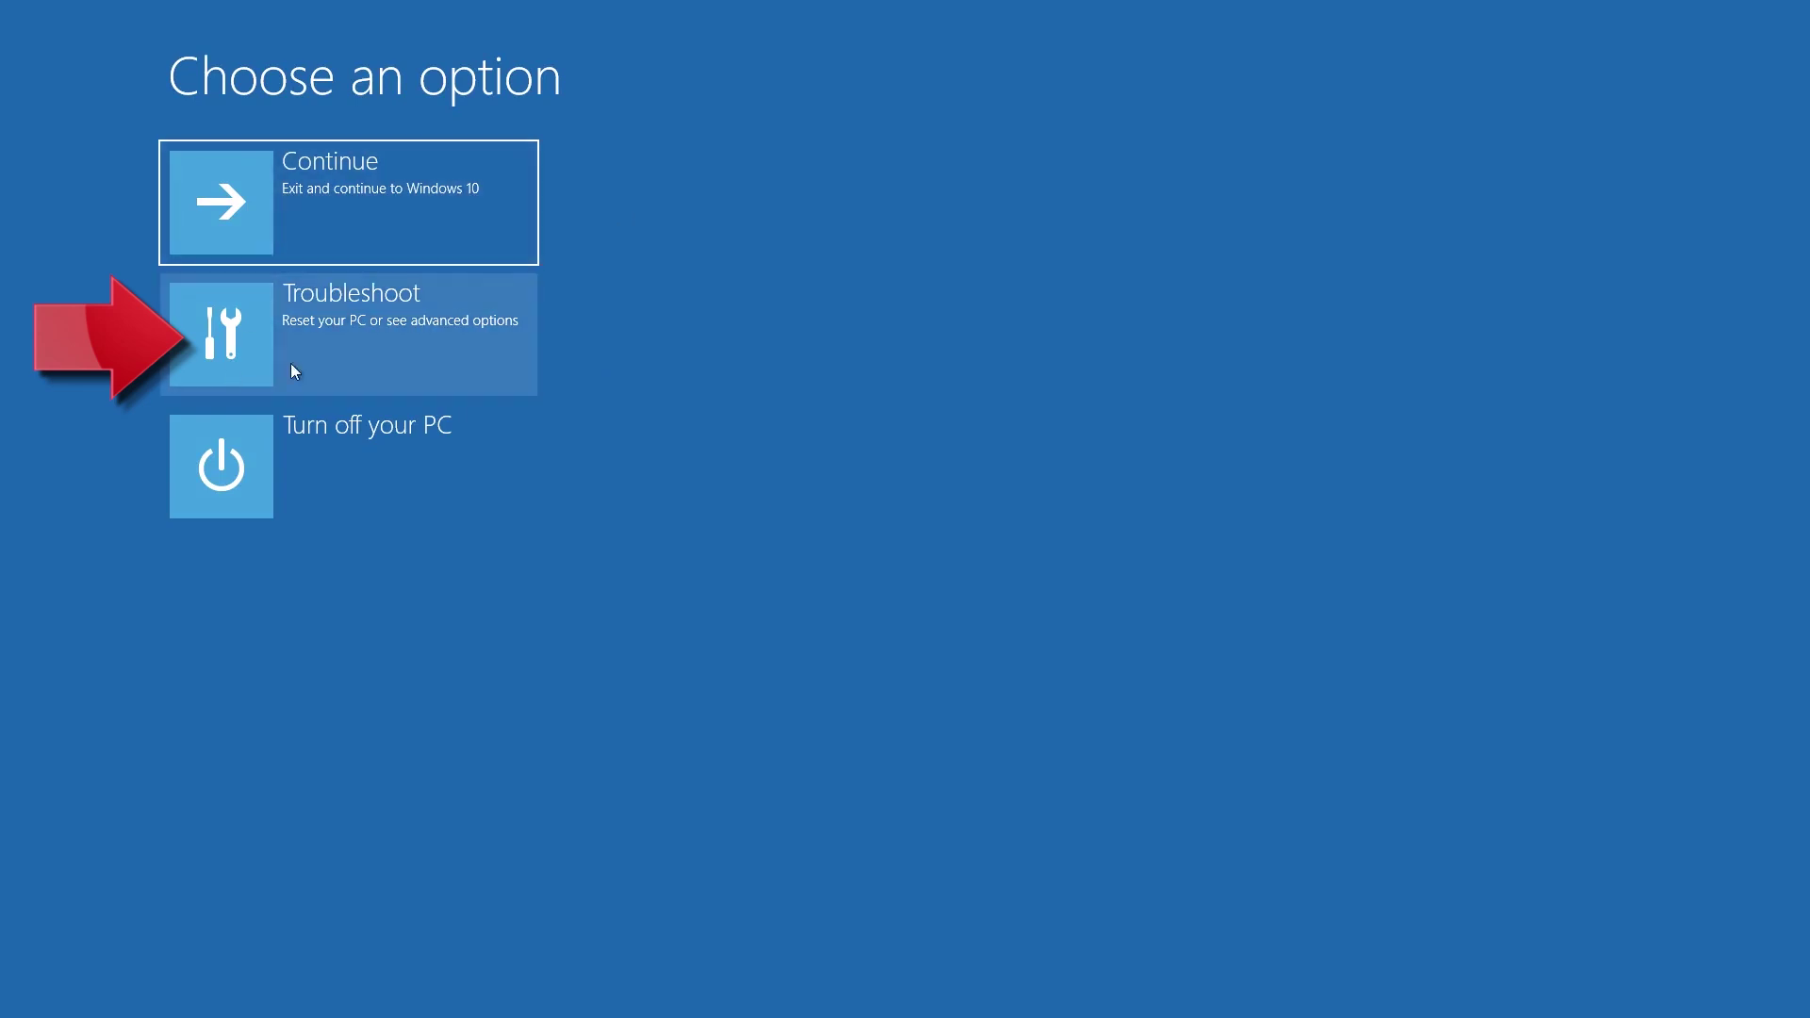
# Step: Reset this PC with Keep my files, using the only account without a password
pyautogui.click(403, 304)
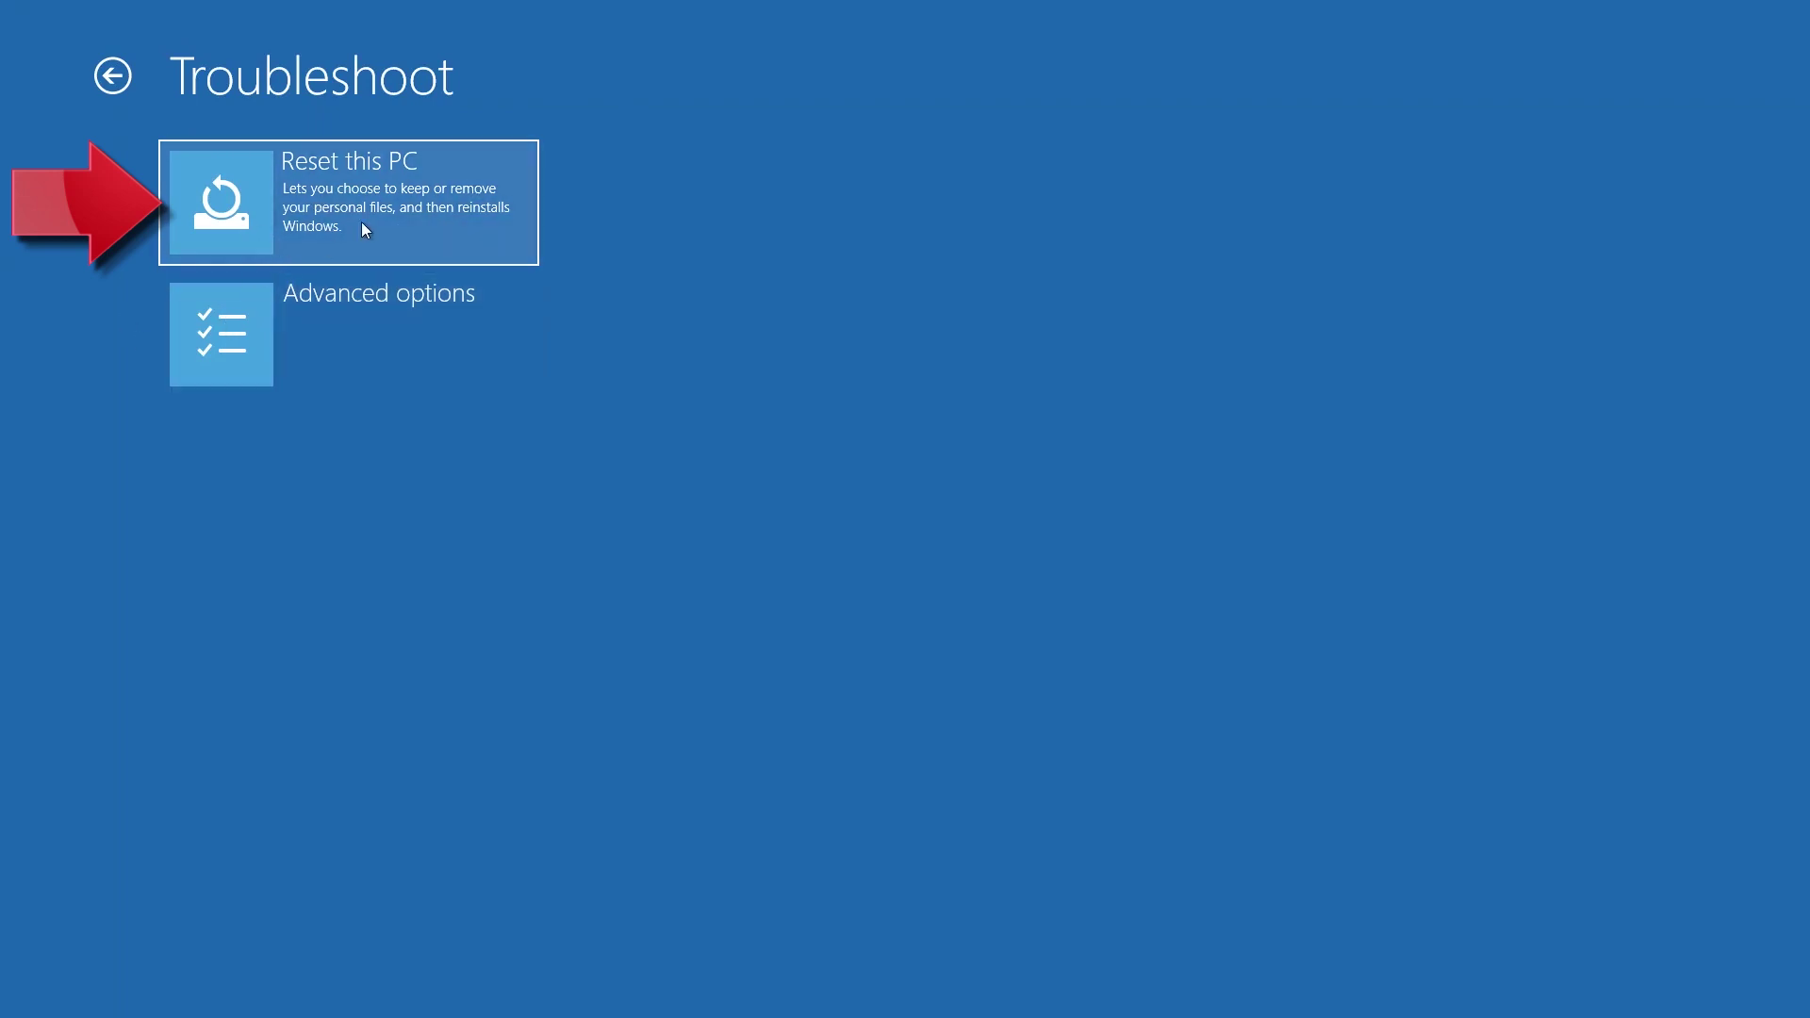
pyautogui.click(366, 228)
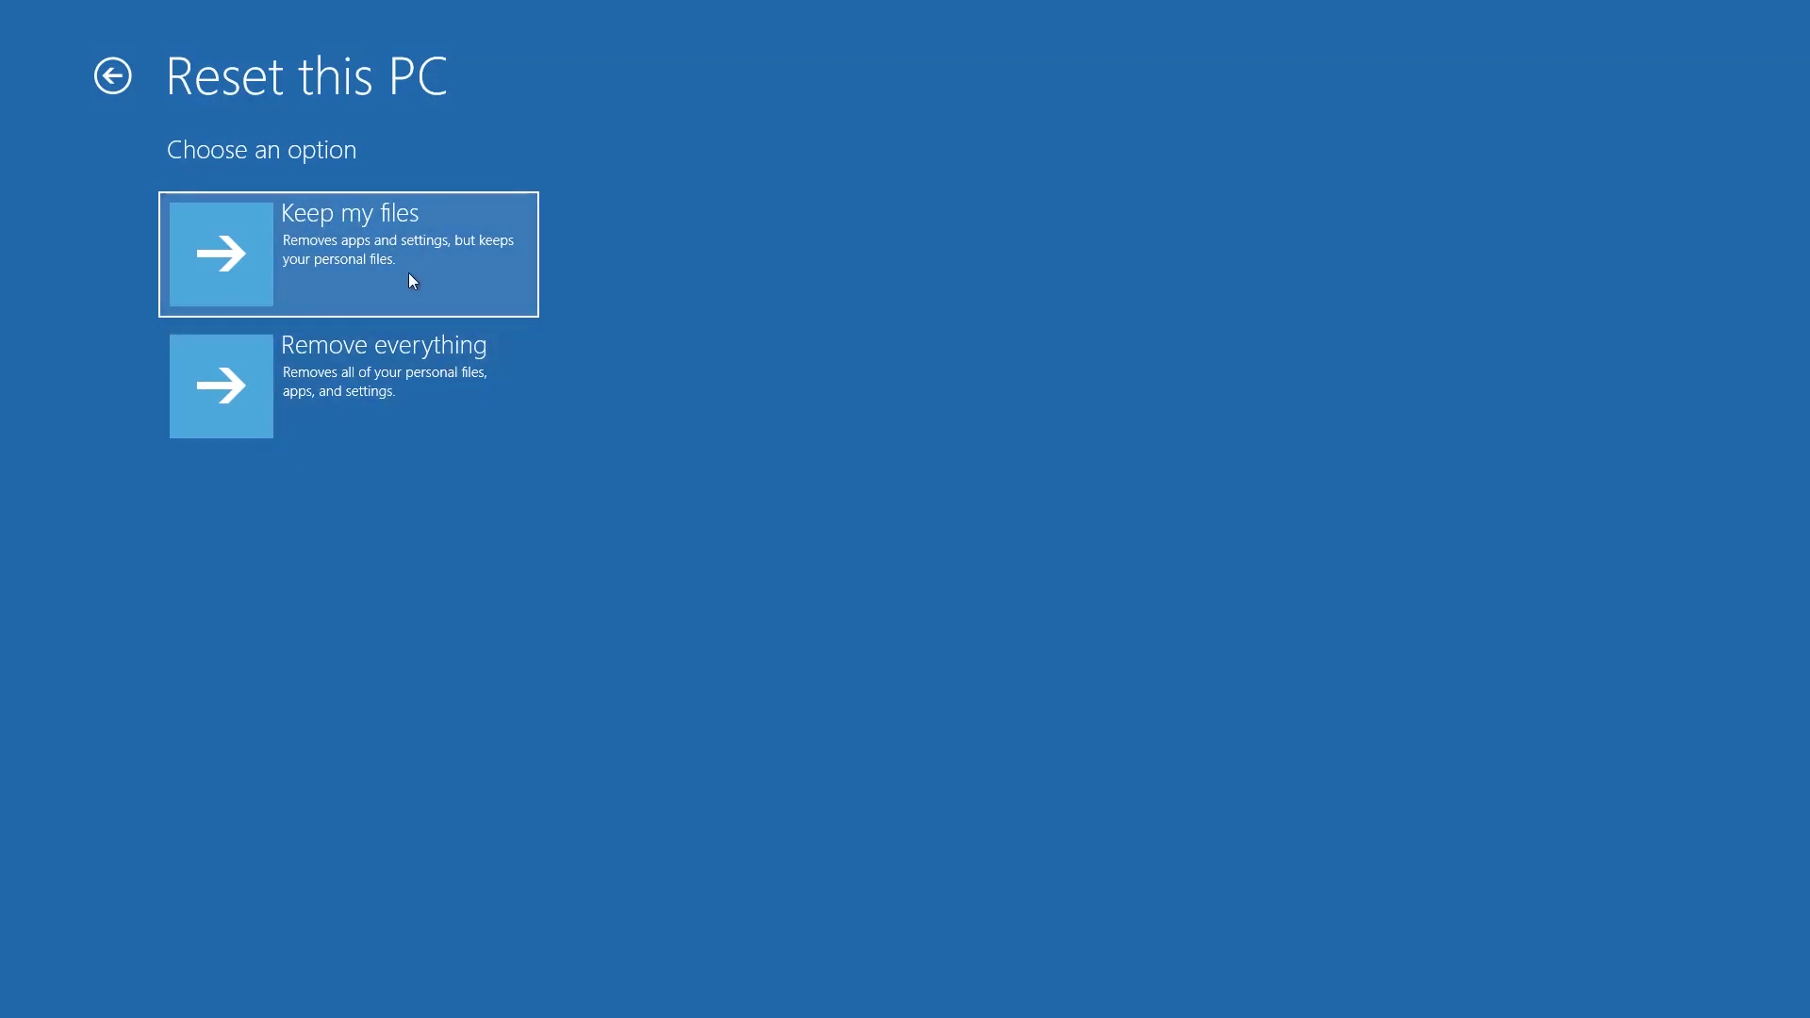
pyautogui.click(400, 258)
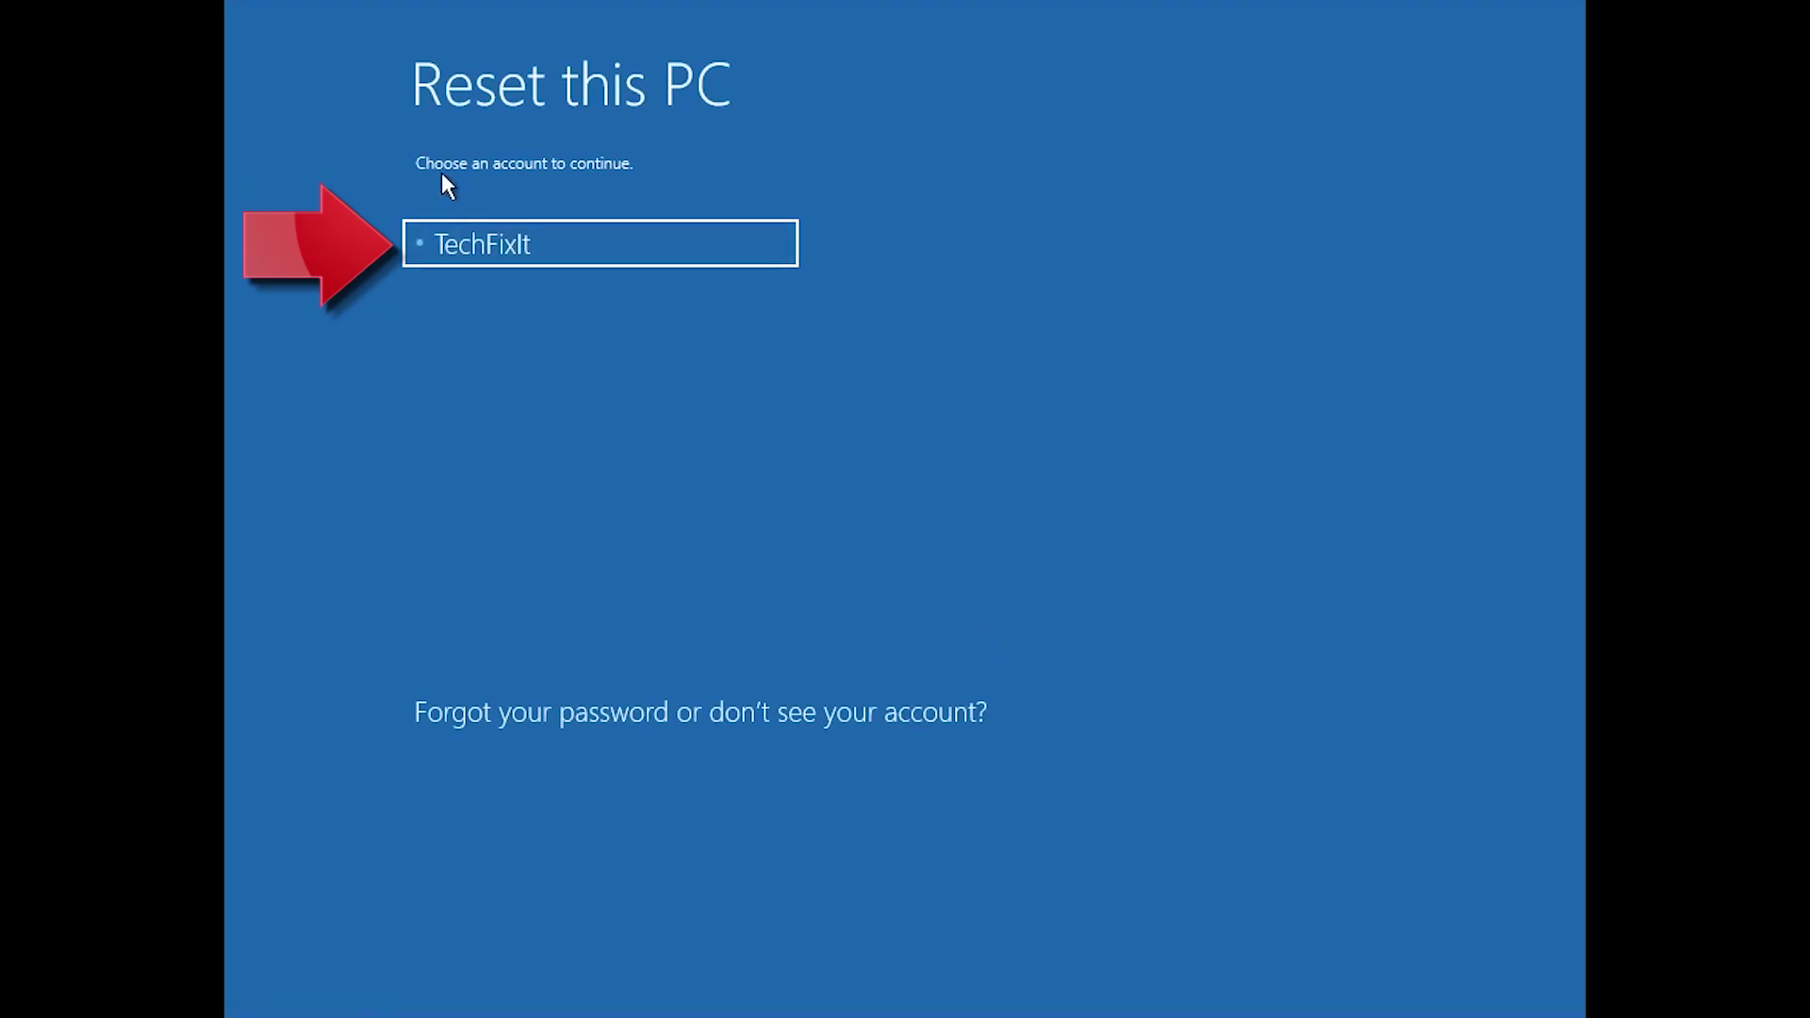
pyautogui.click(480, 241)
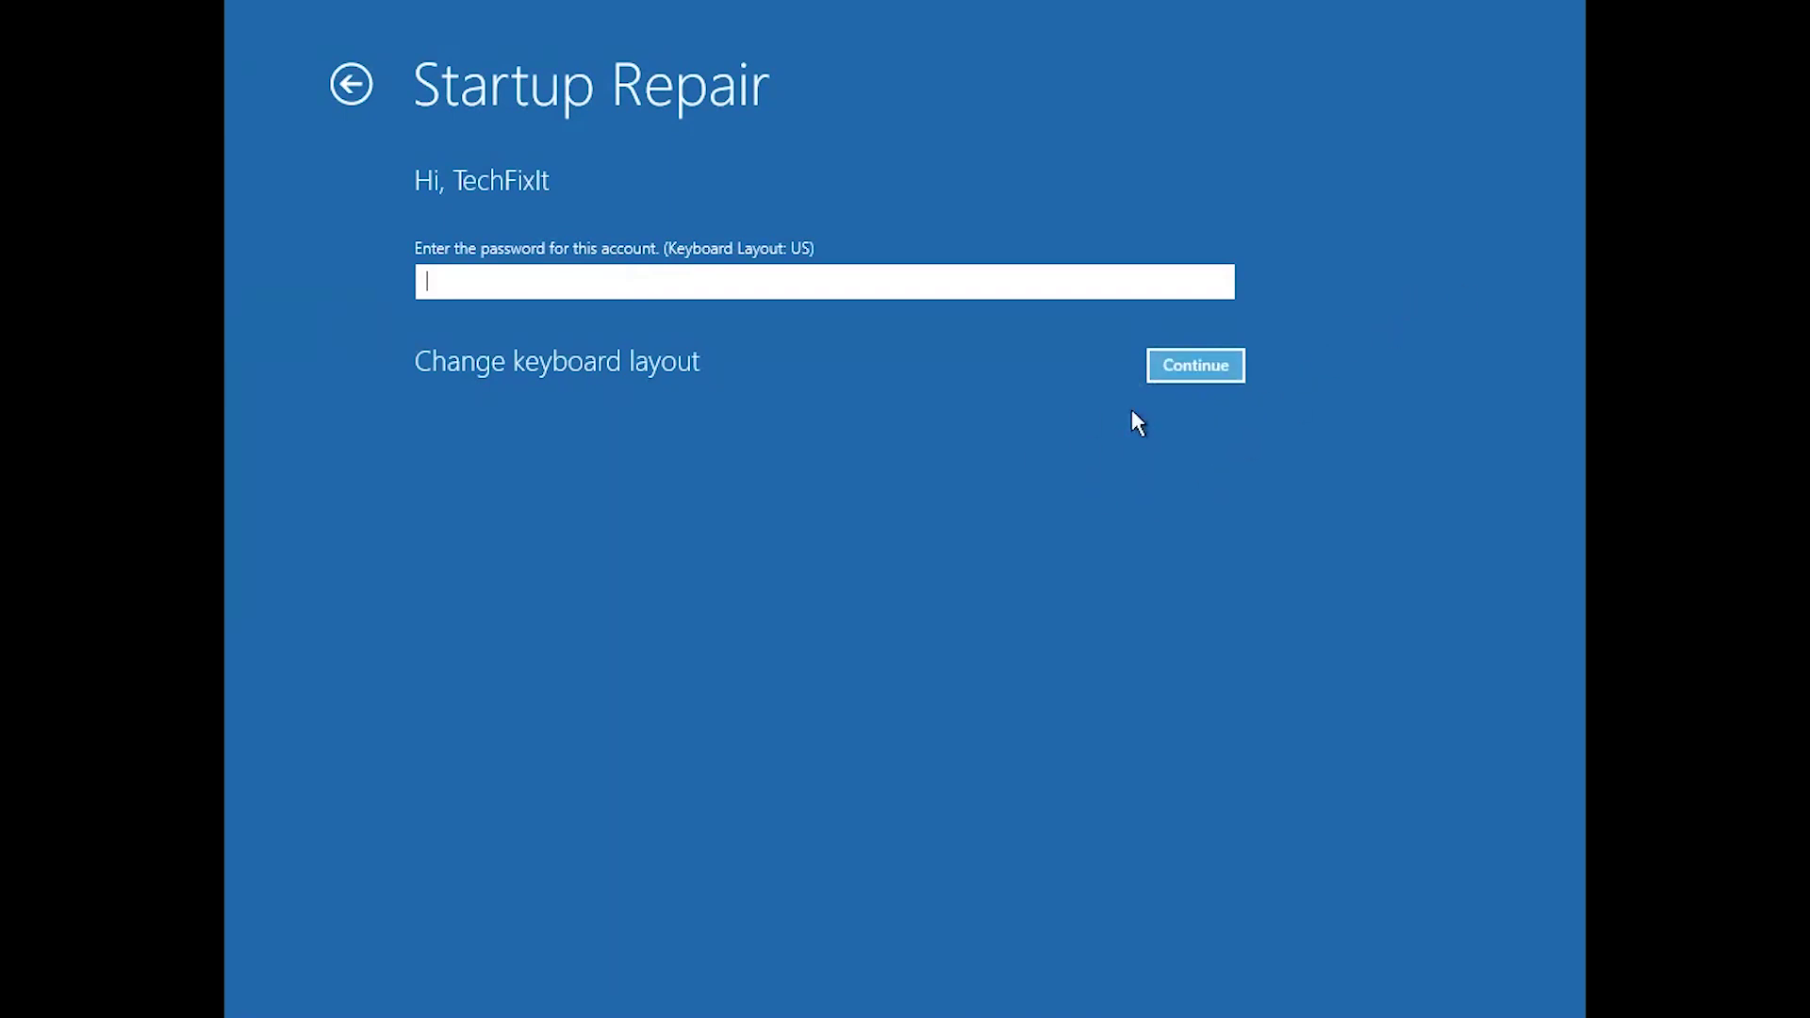
pyautogui.click(1233, 363)
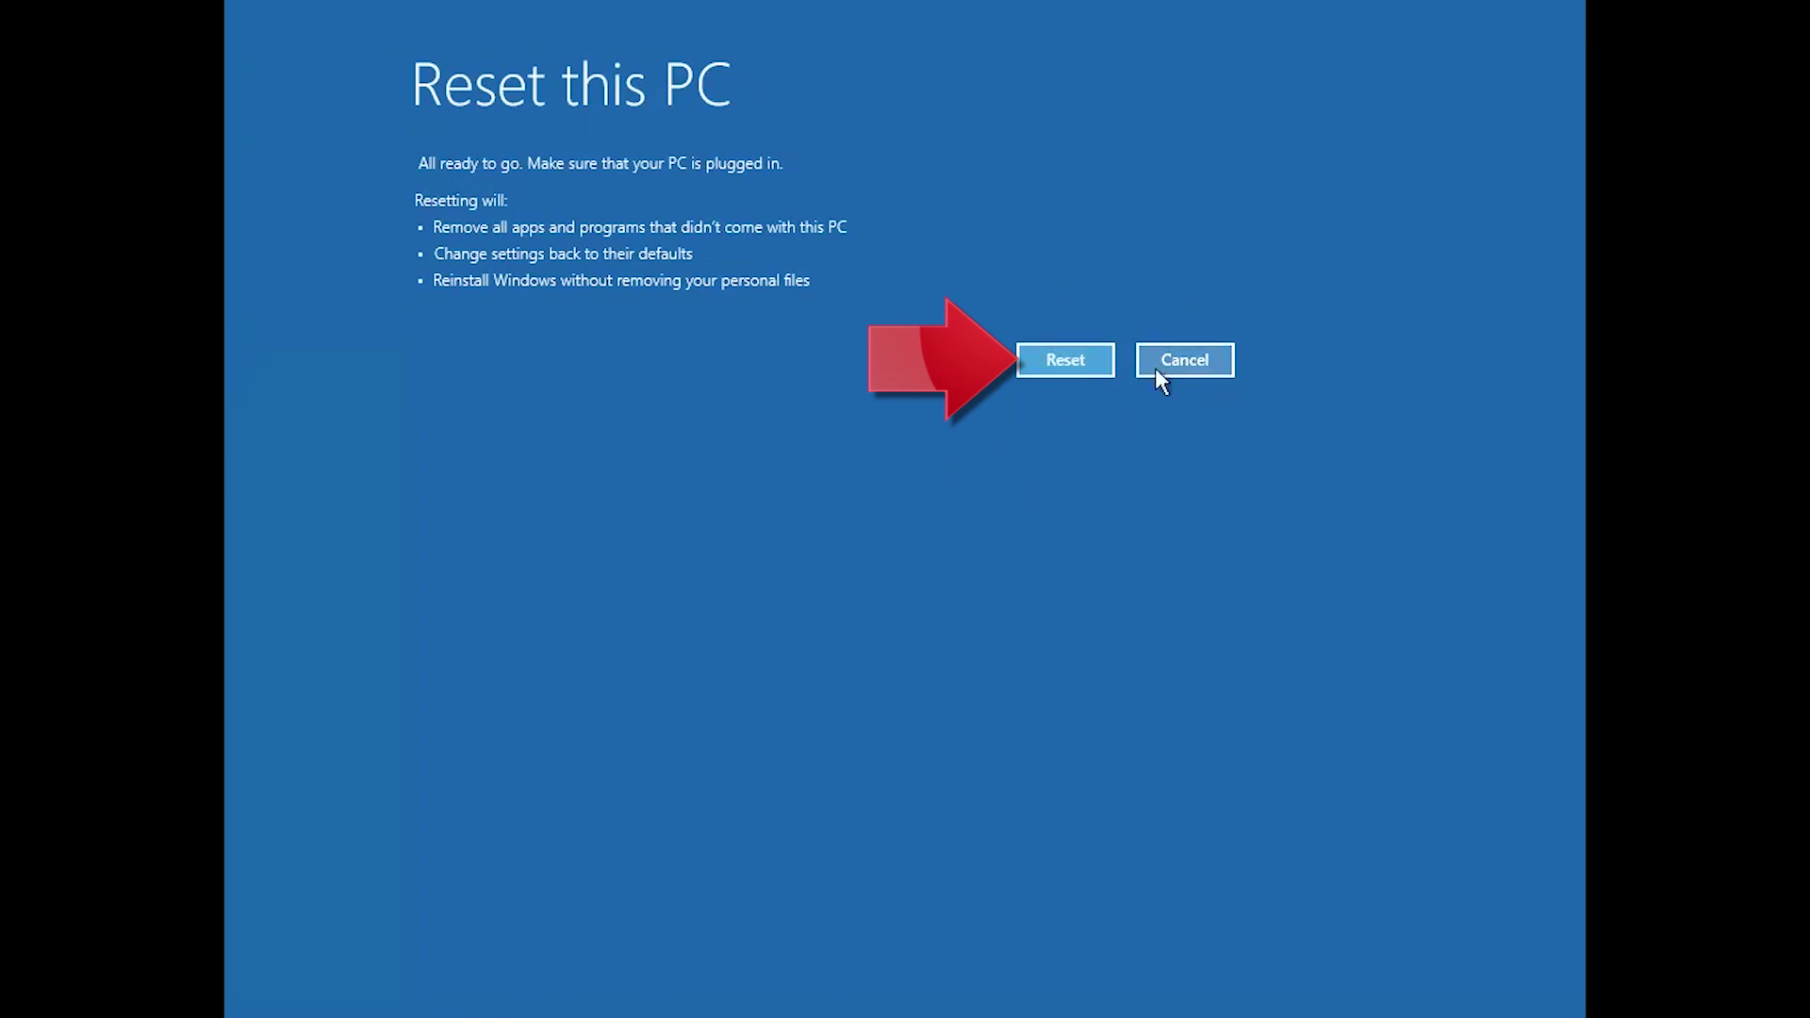
pyautogui.click(1099, 359)
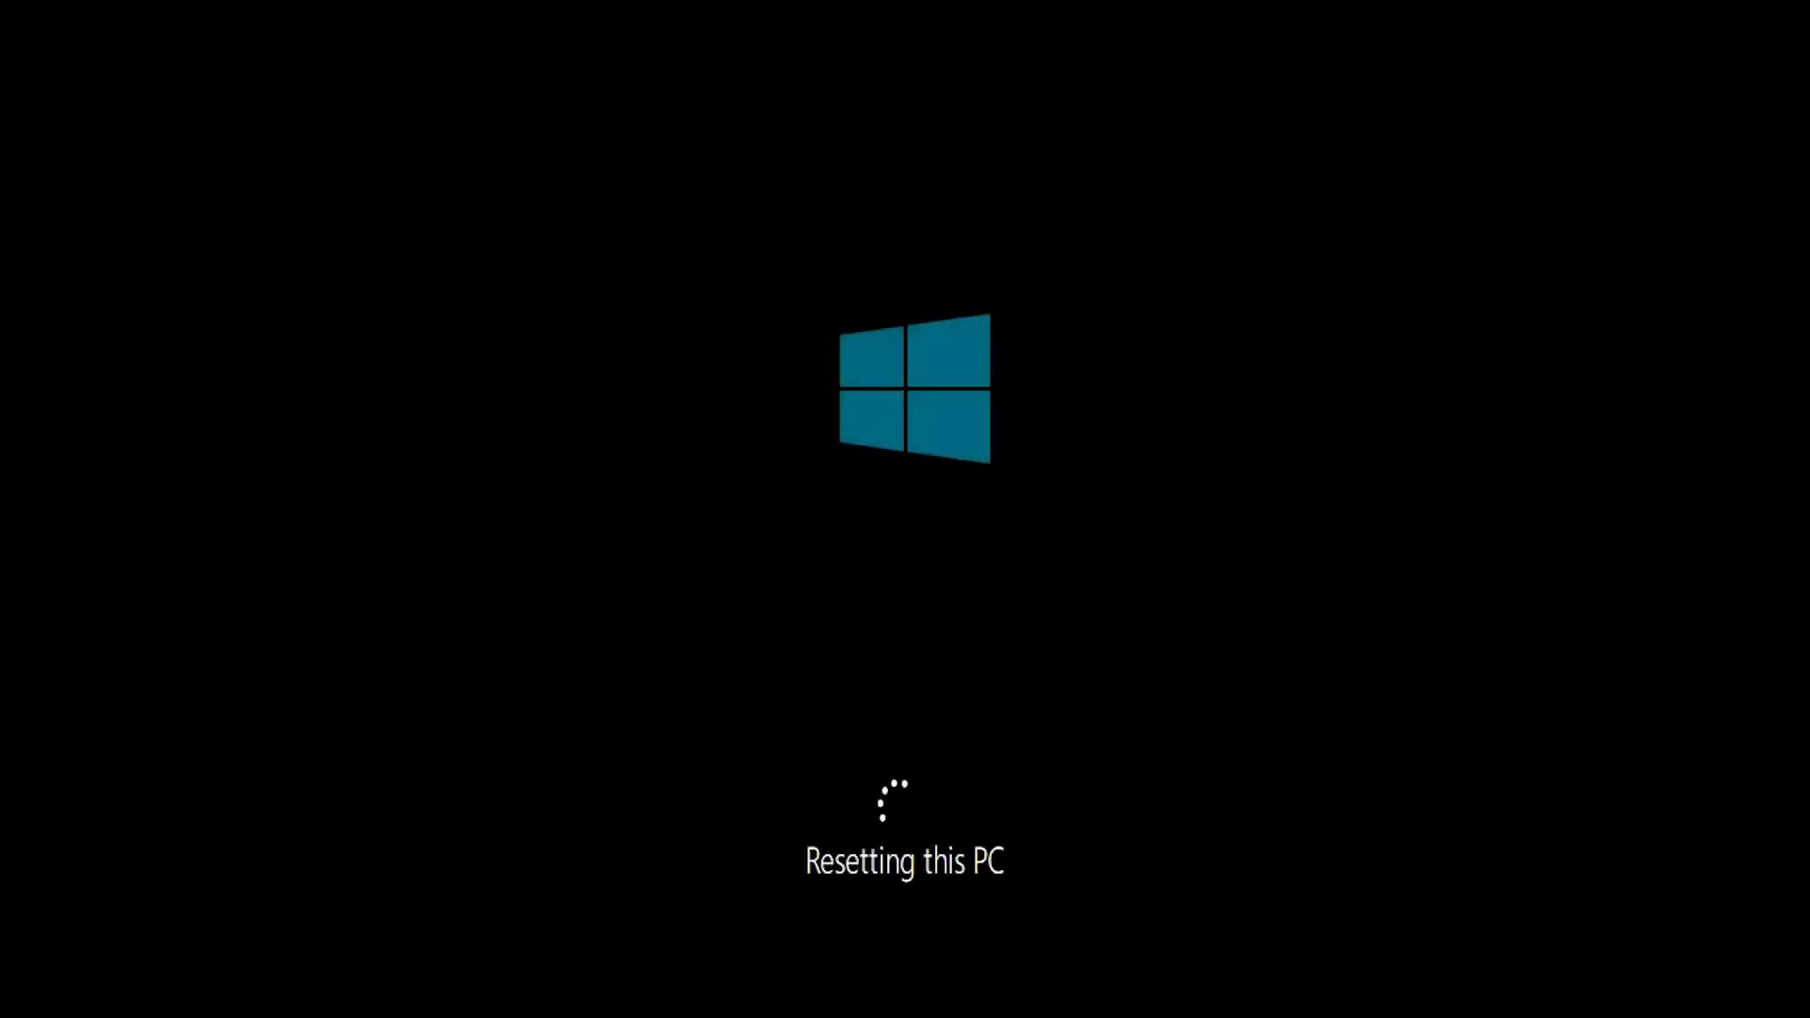
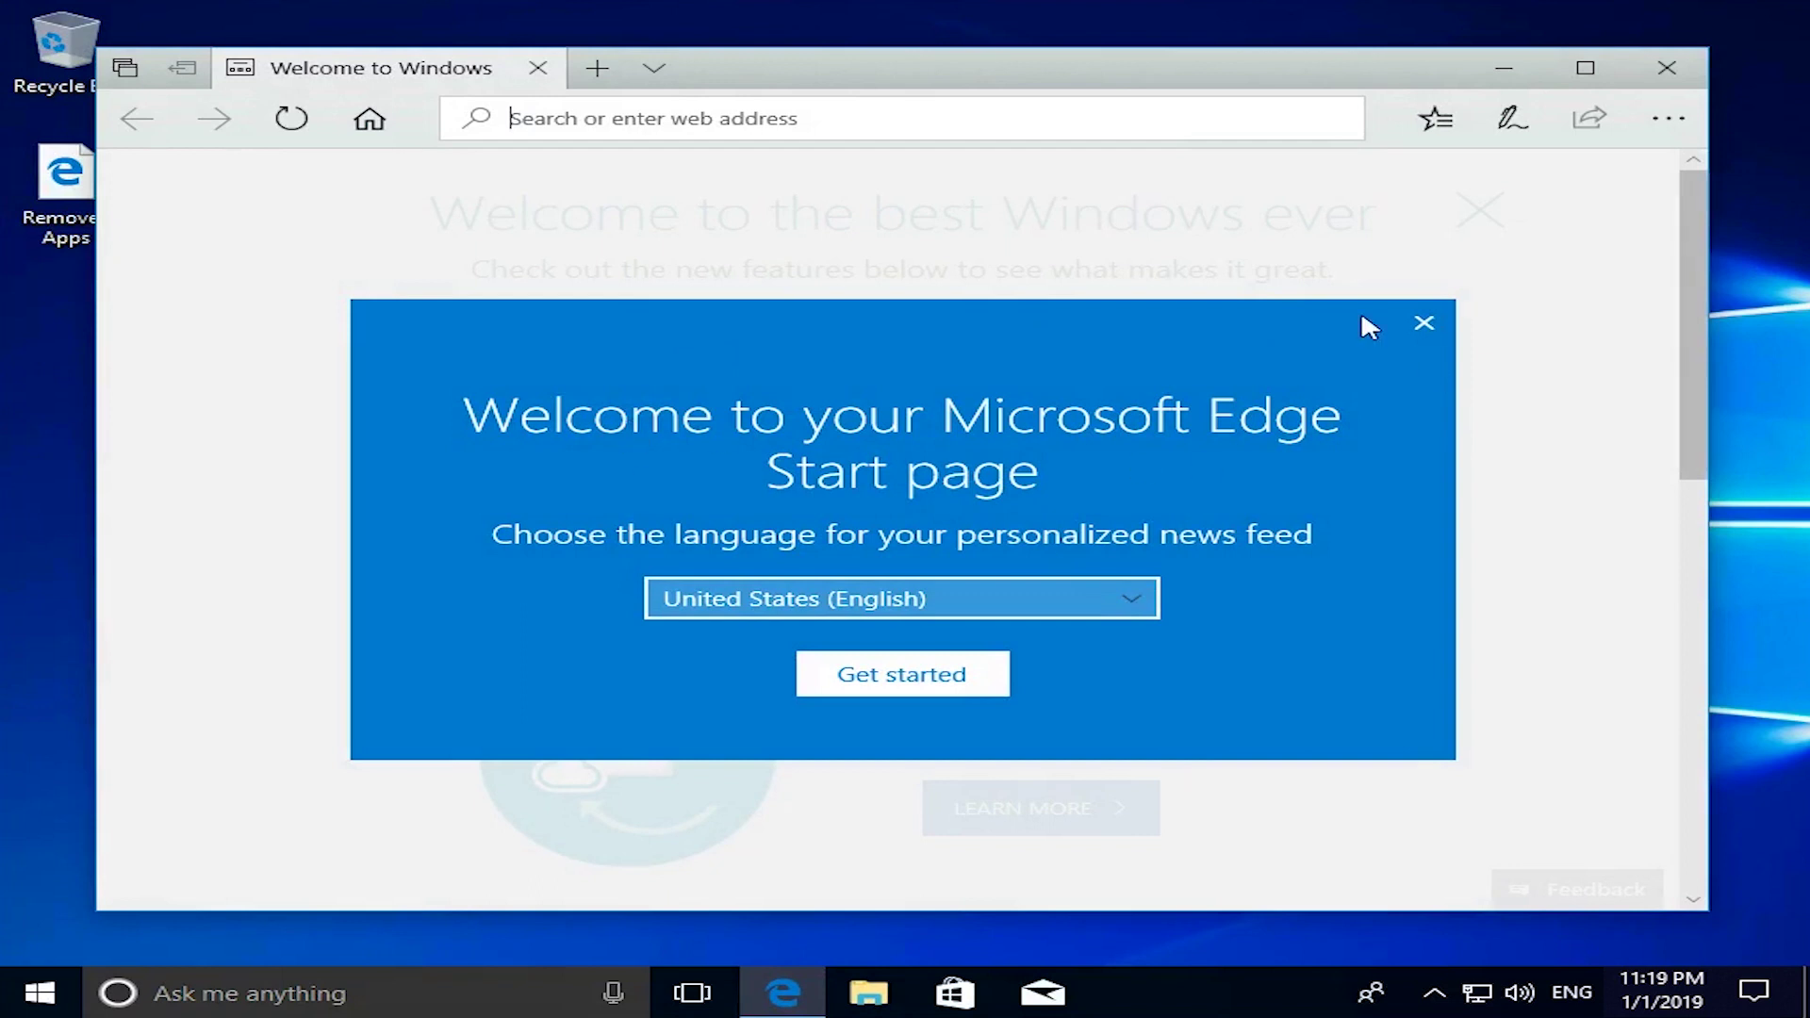
# Step: Close the Microsoft Edge browser window
pyautogui.click(1668, 67)
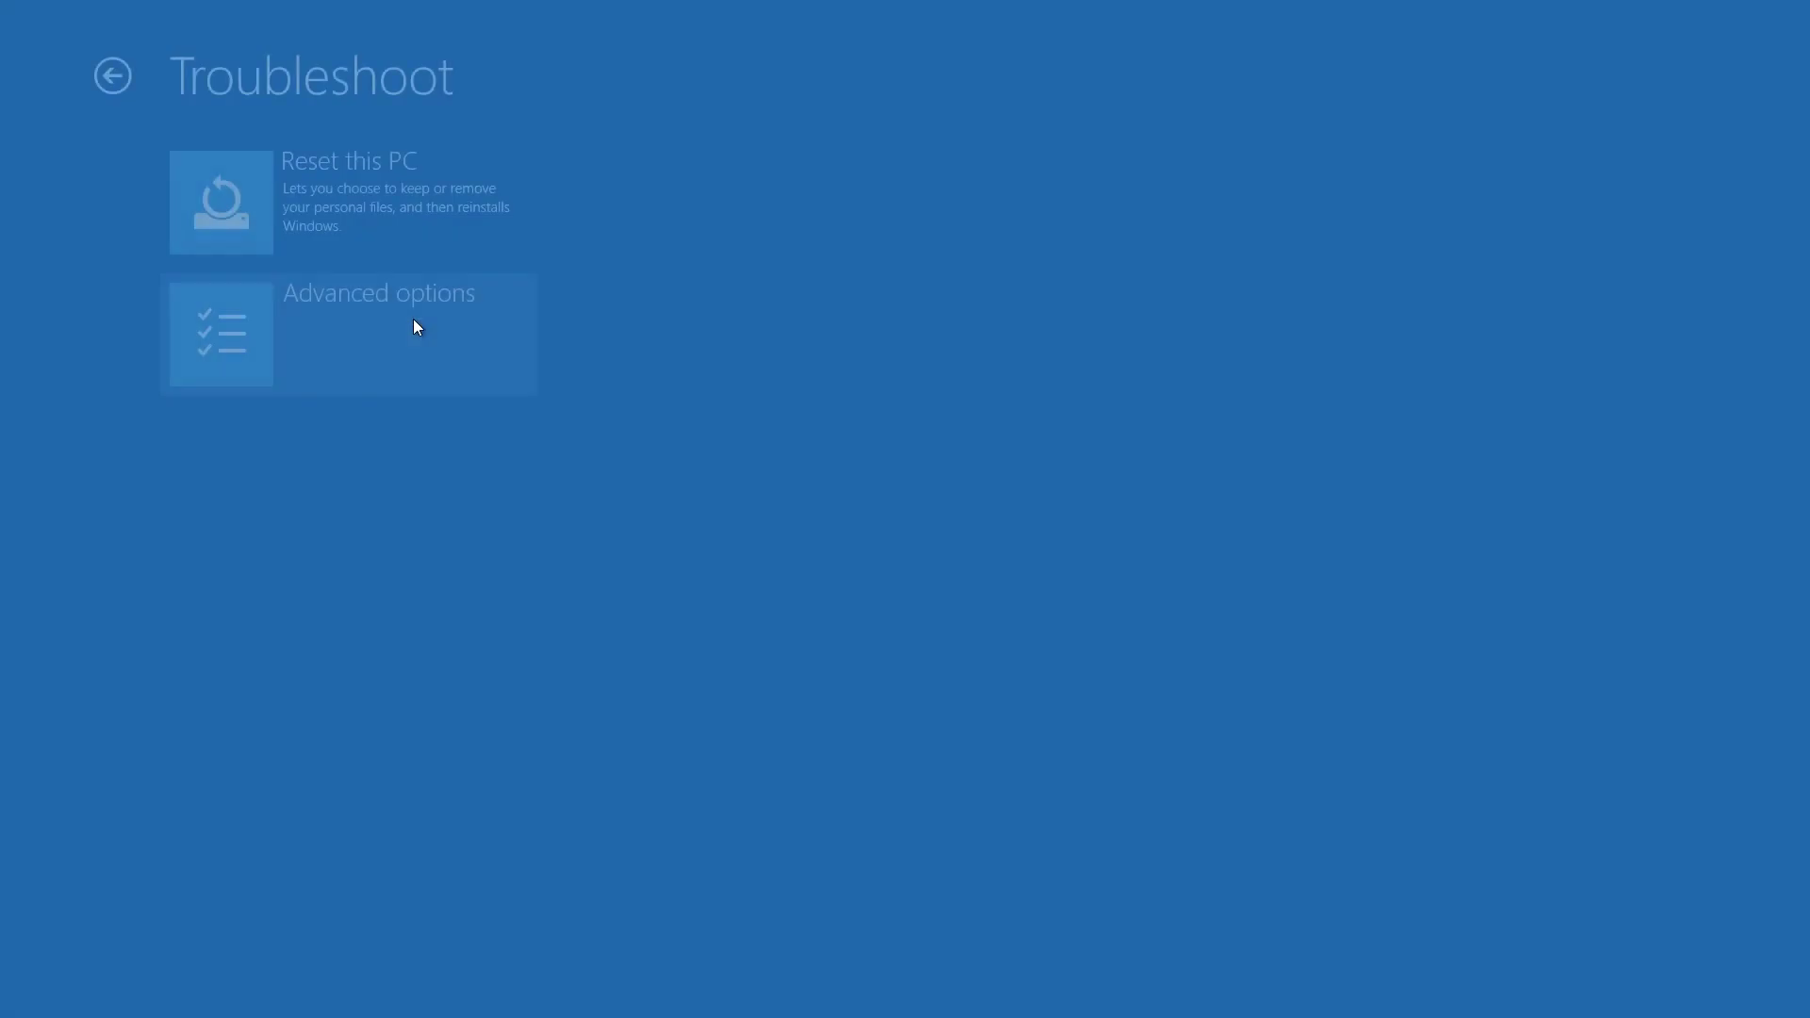
# Step: Launch Command Prompt from Troubleshoot > Advanced options and select the user account to continue
pyautogui.click(240, 360)
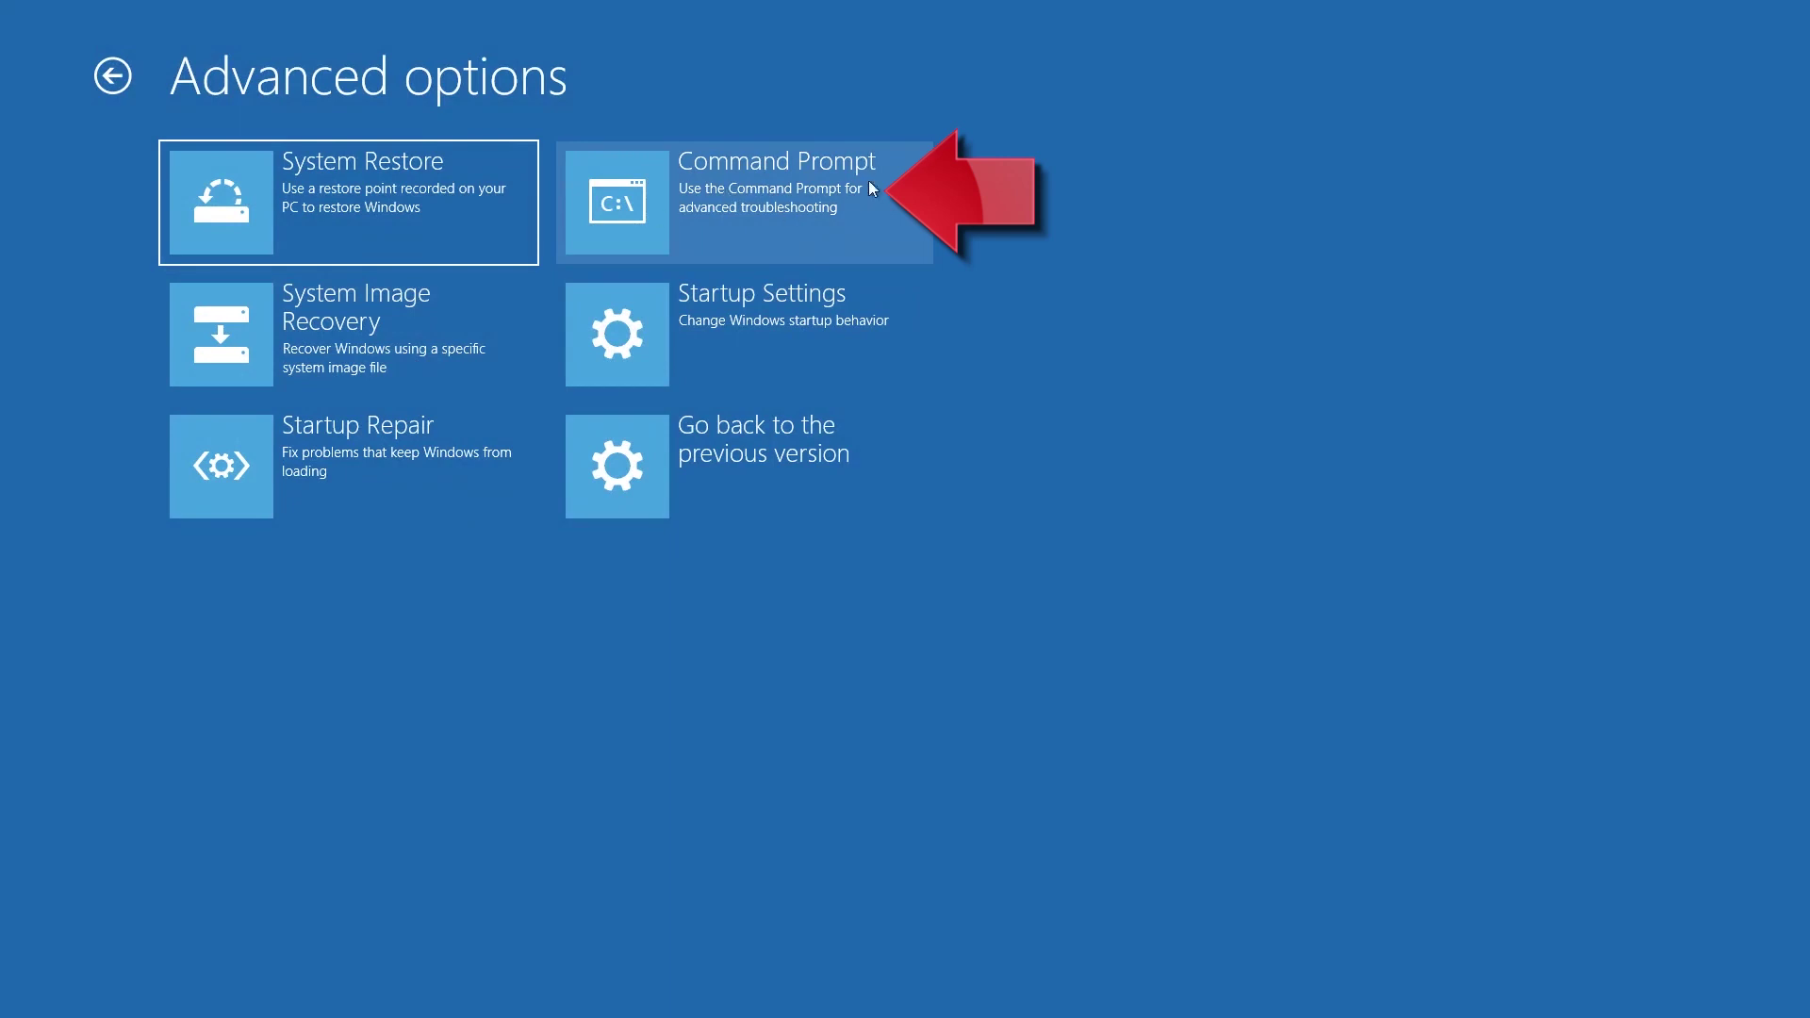
pyautogui.click(806, 182)
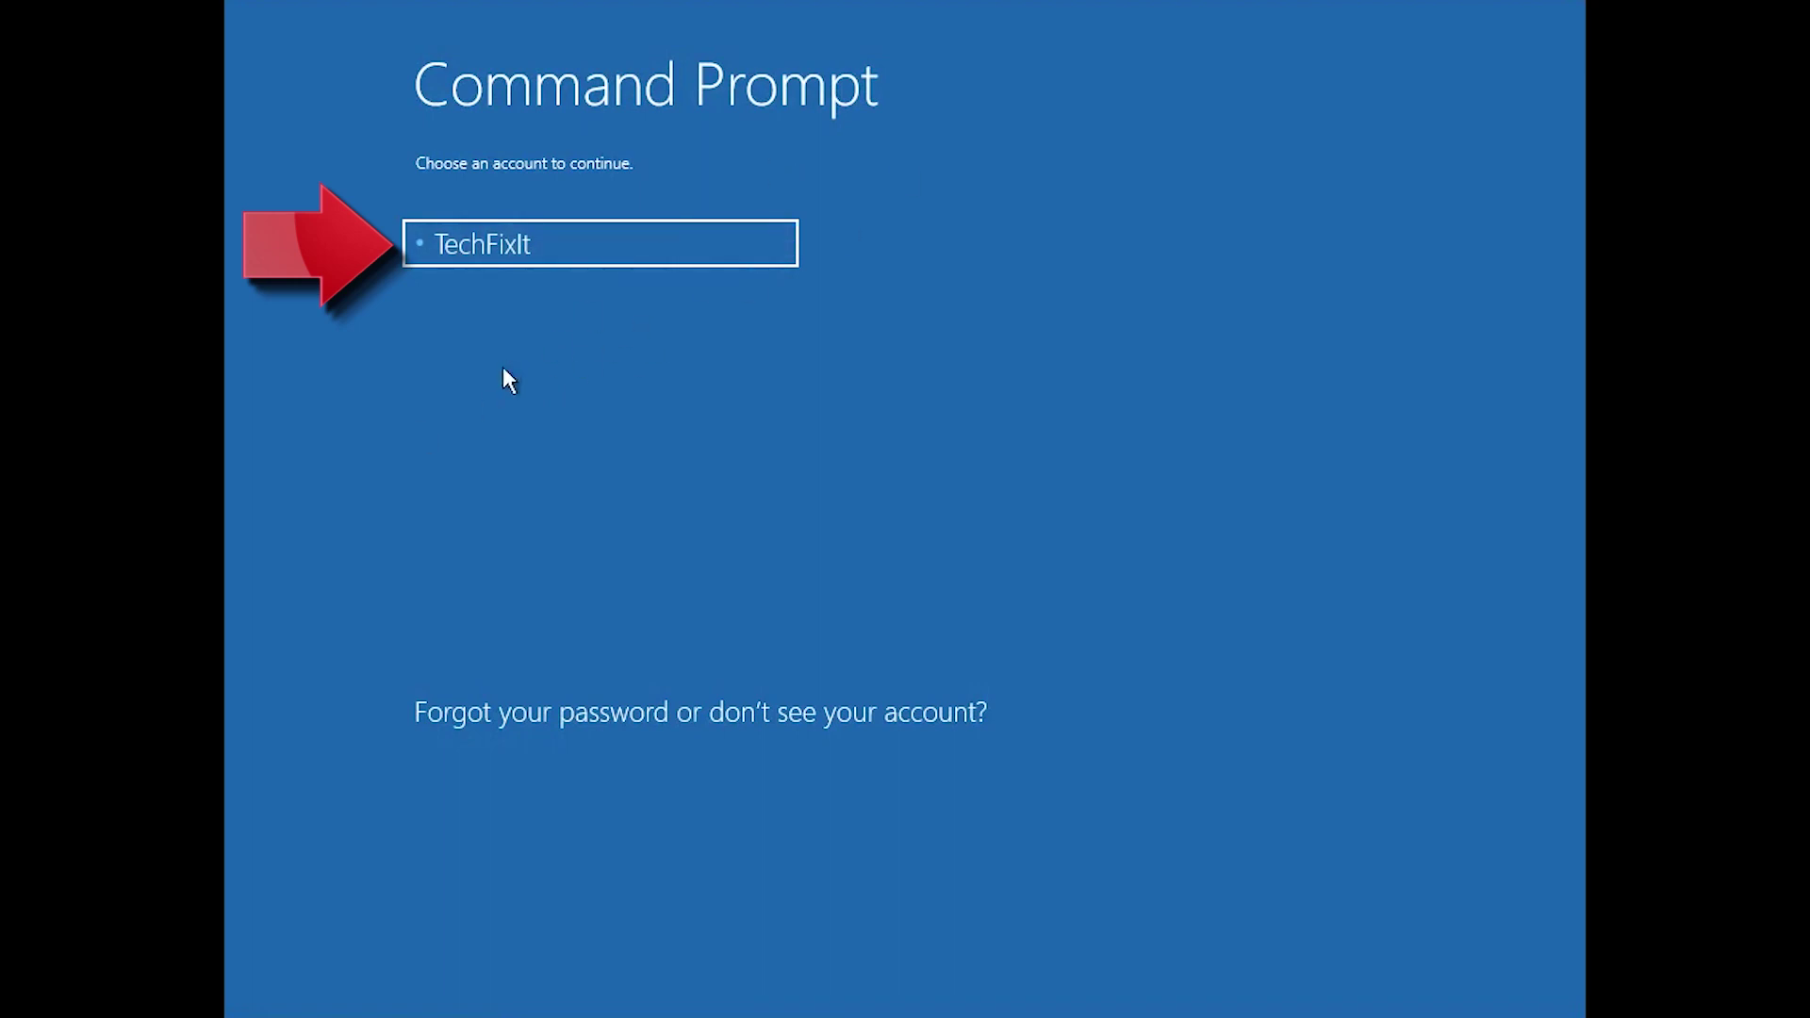
pyautogui.click(569, 261)
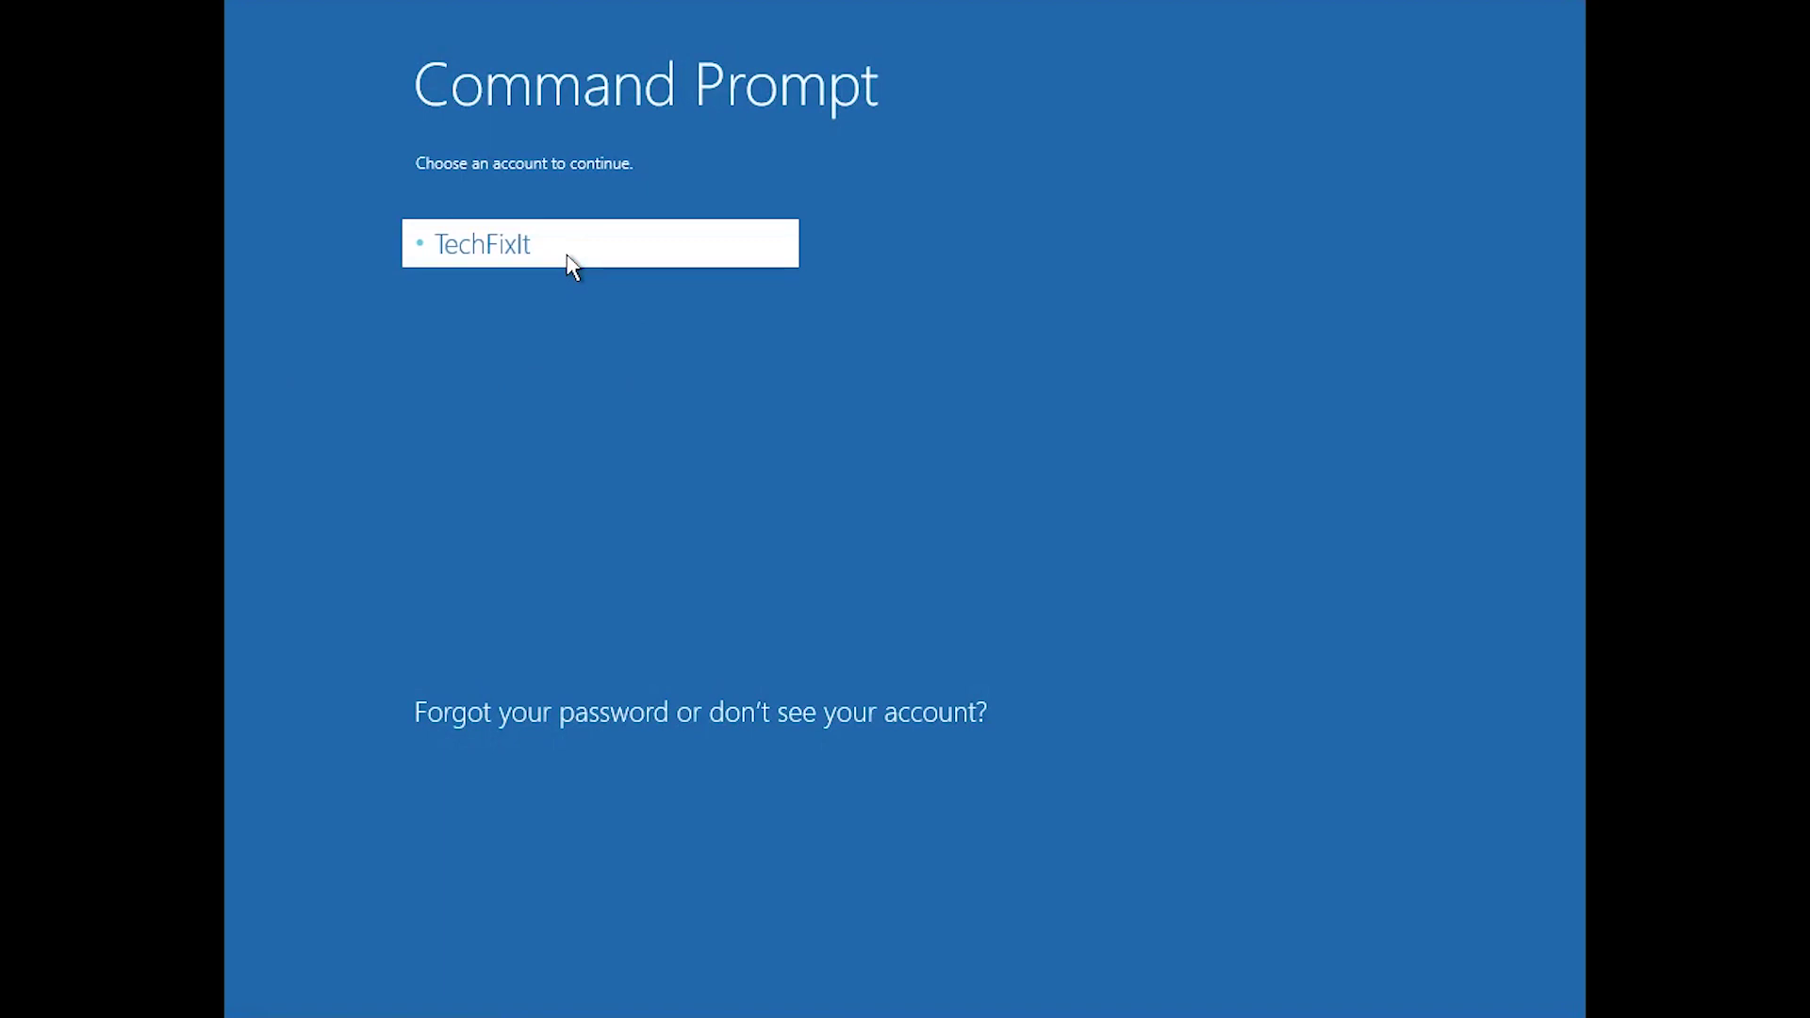
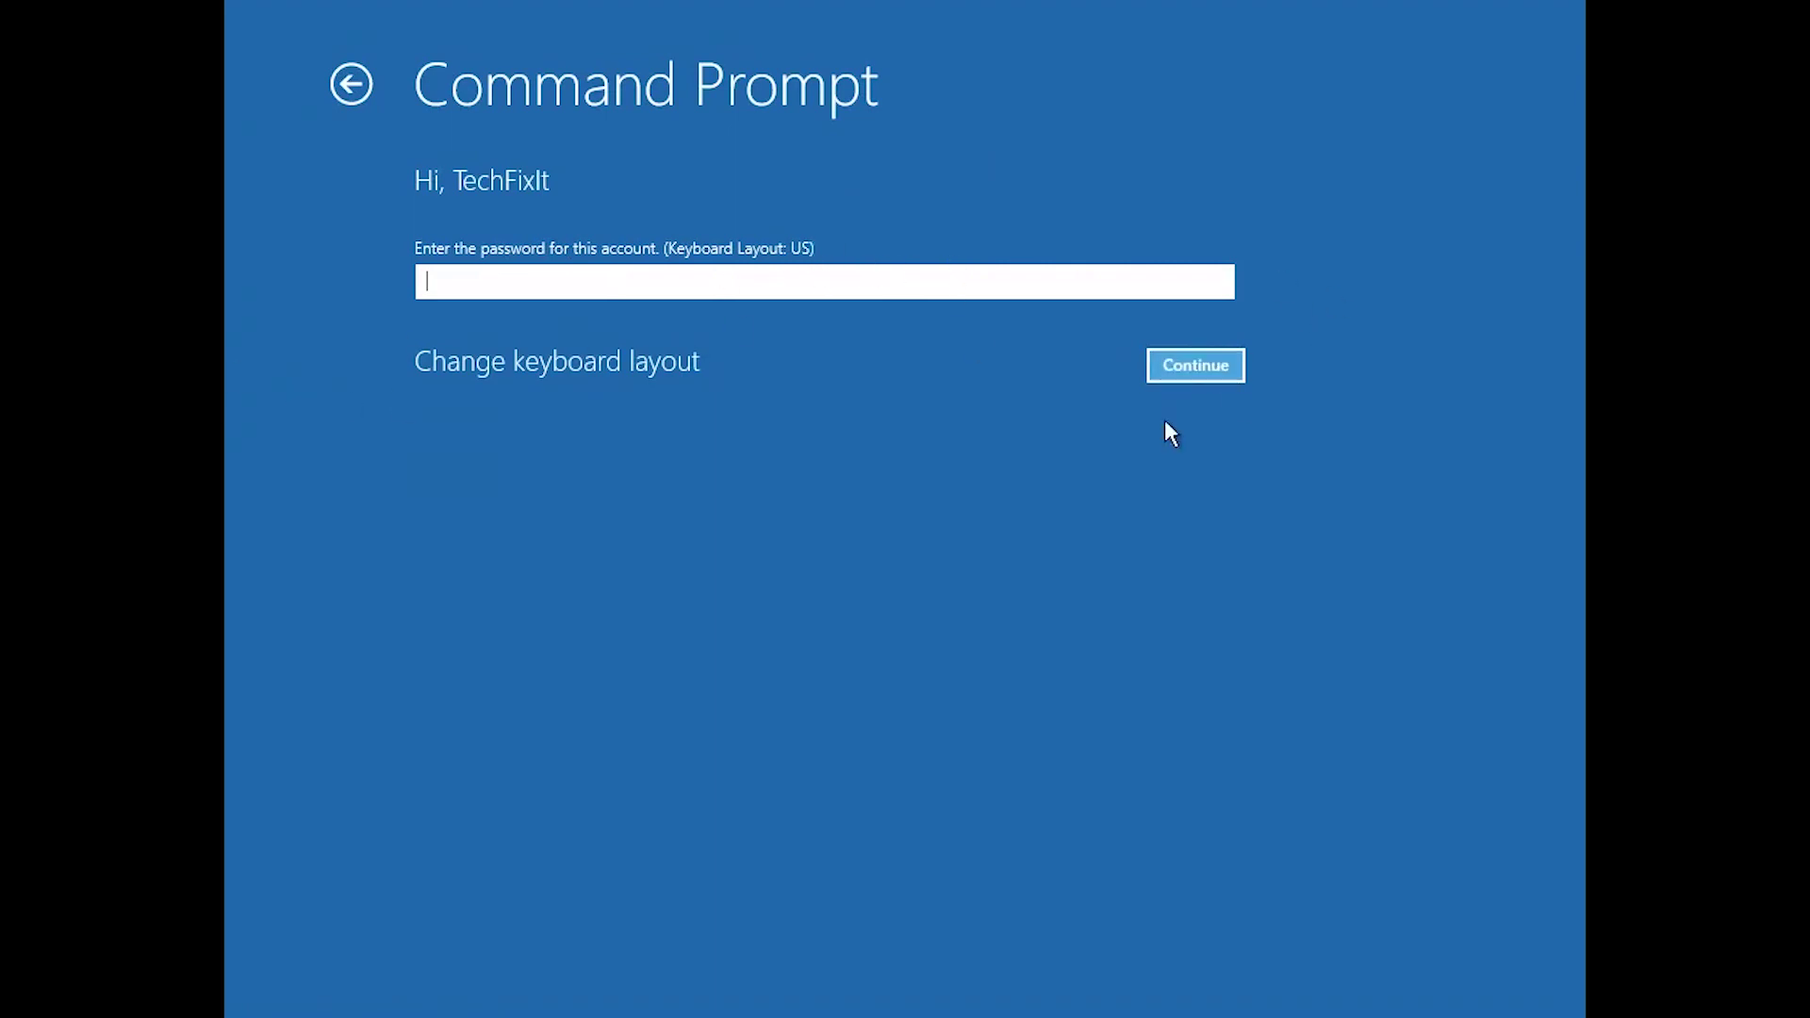
# Step: Submit the account sign-in with a blank password to launch Command Prompt
pyautogui.click(1210, 376)
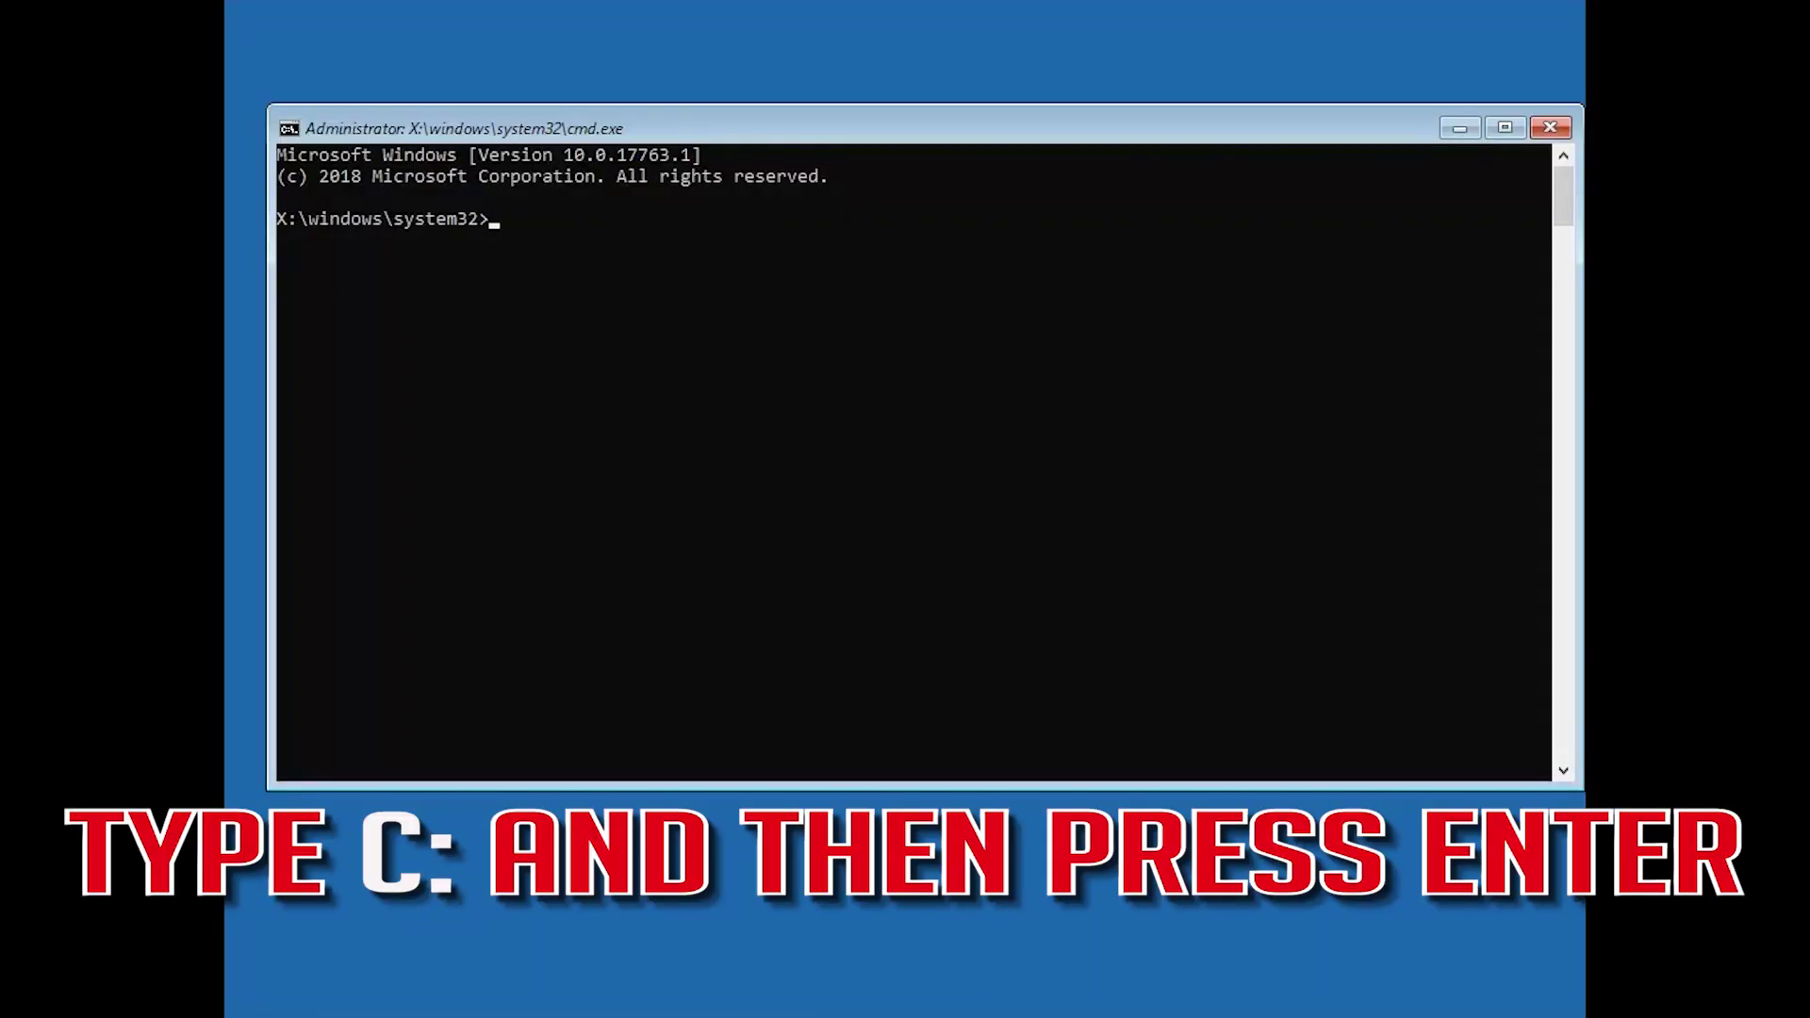
# Step: Enter D: at the X:\windows\system32 prompt to switch to drive D:
pyautogui.write('D:')
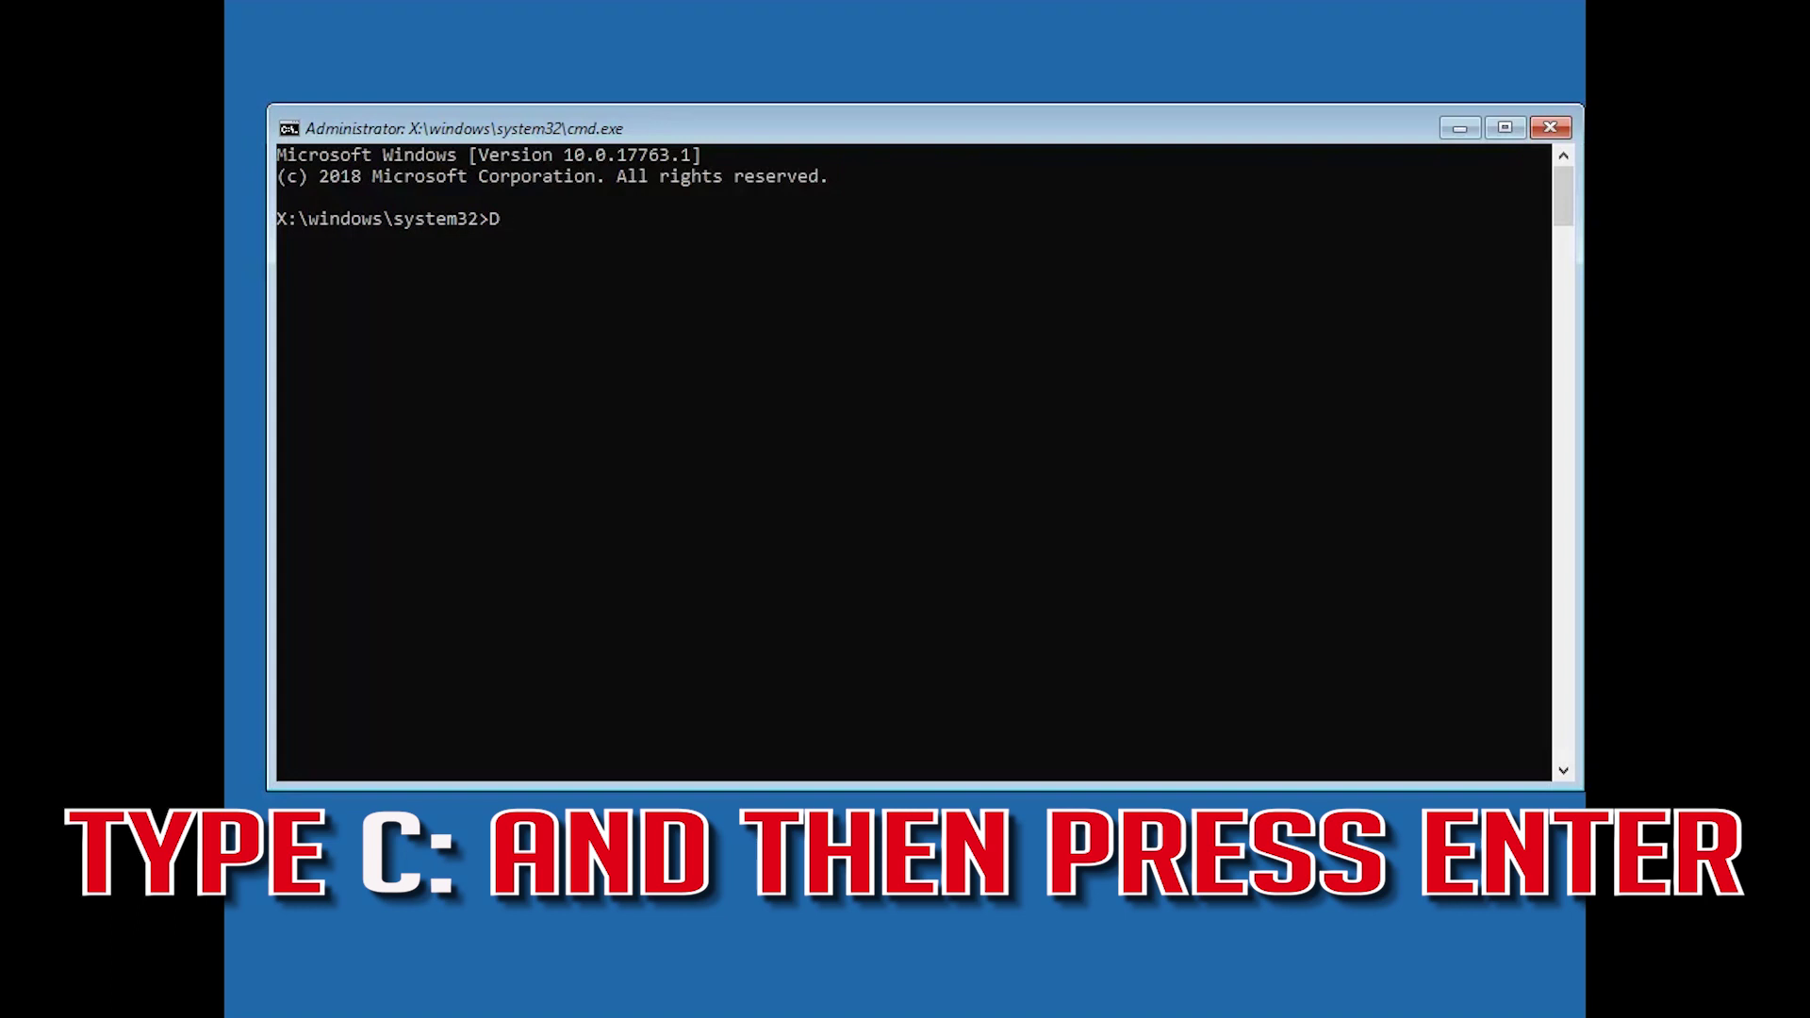
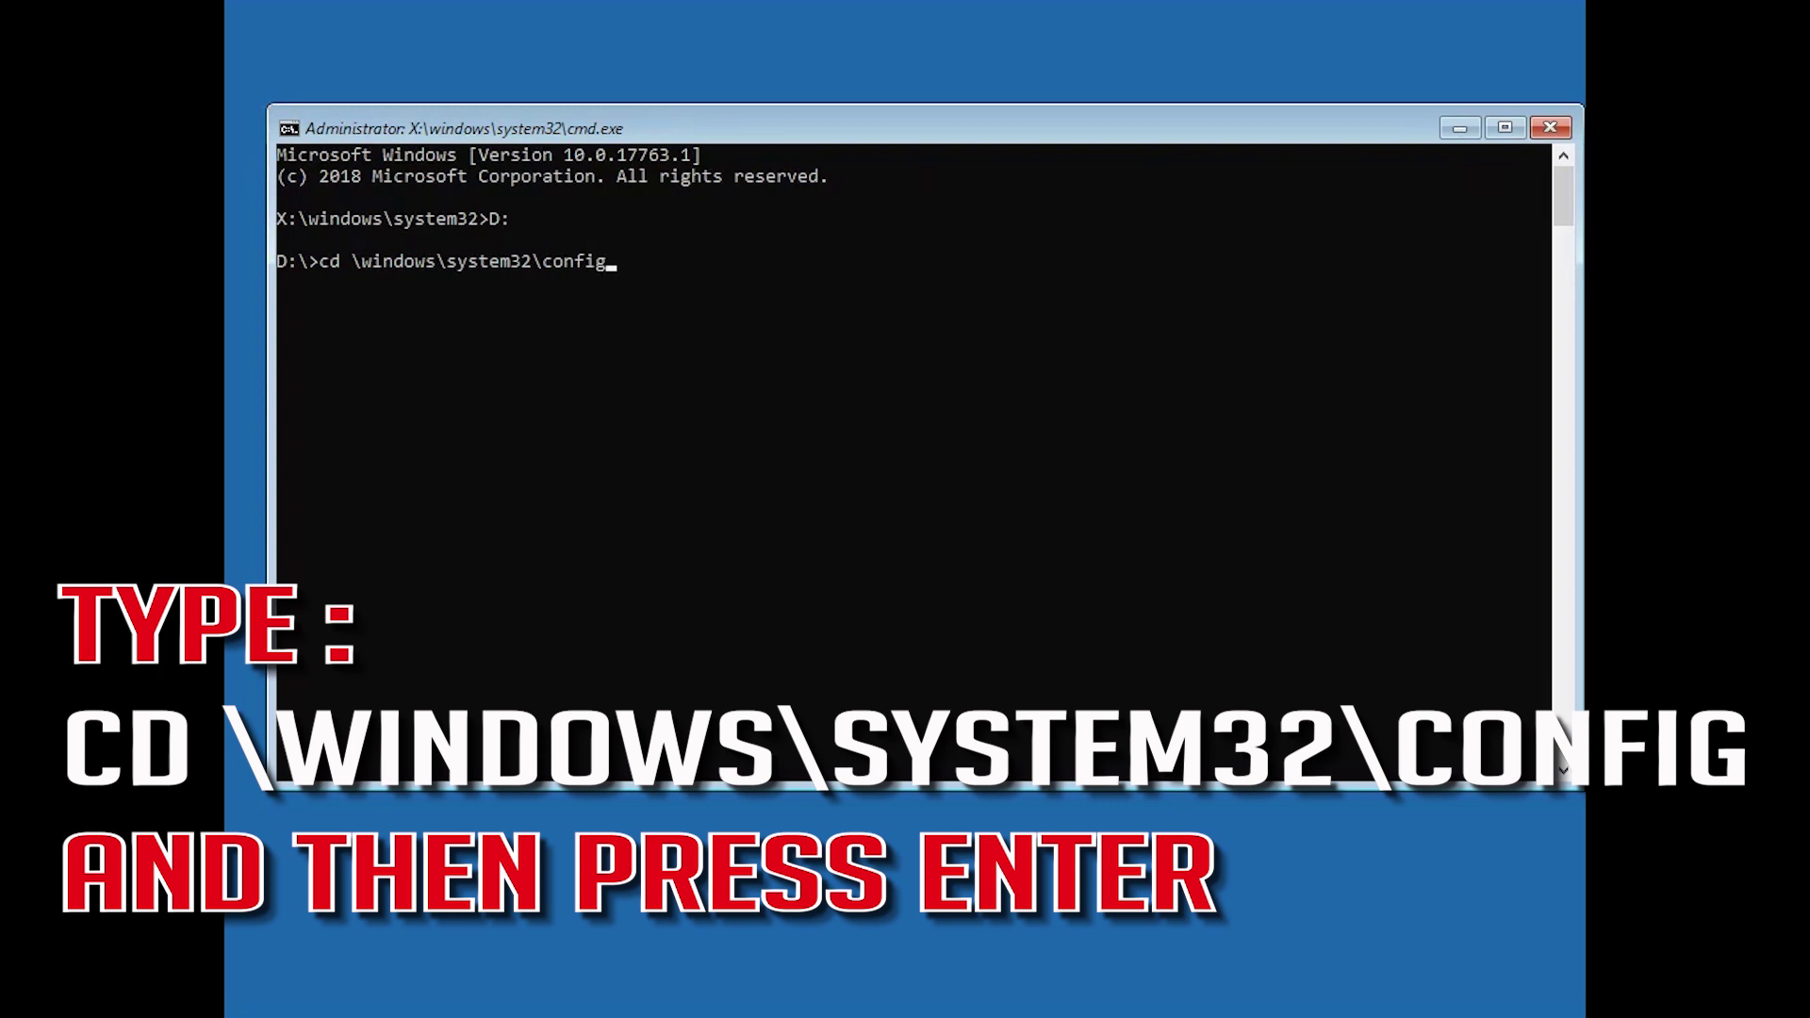
# Step: Run cd \windows\system32\config so the prompt now sits at D:\Windows\System32\config
pyautogui.press('Return')
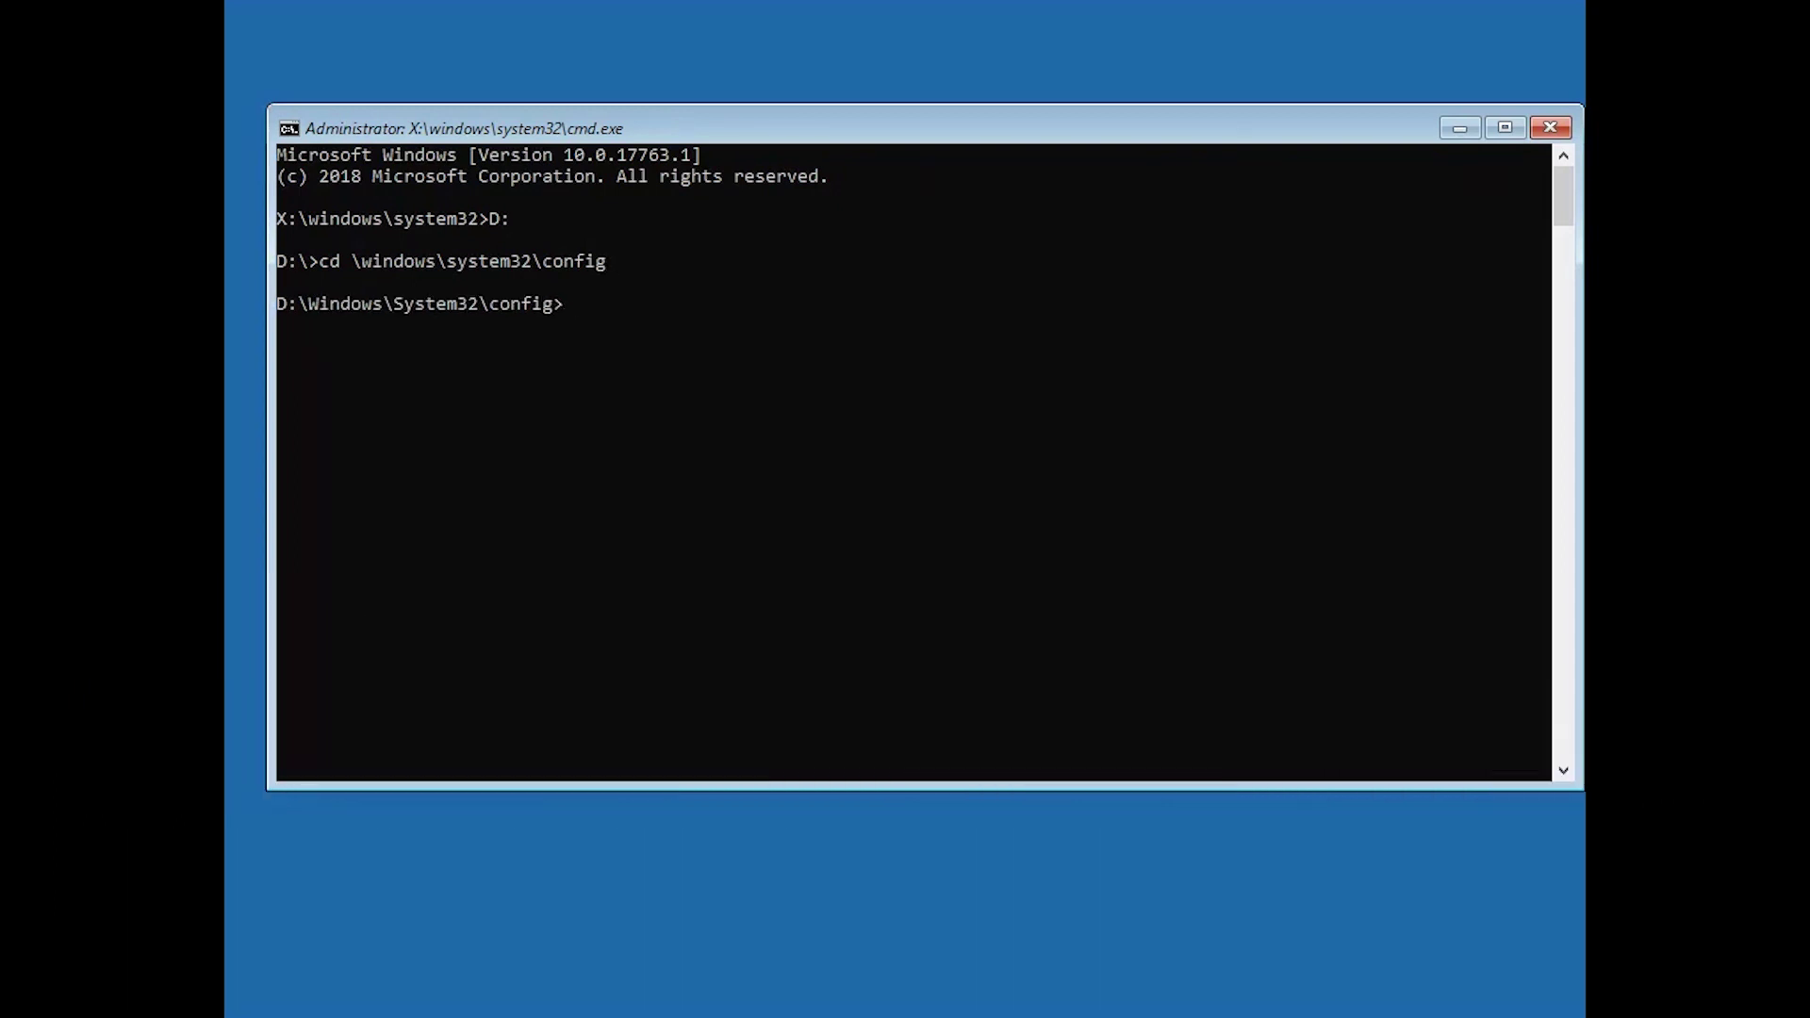
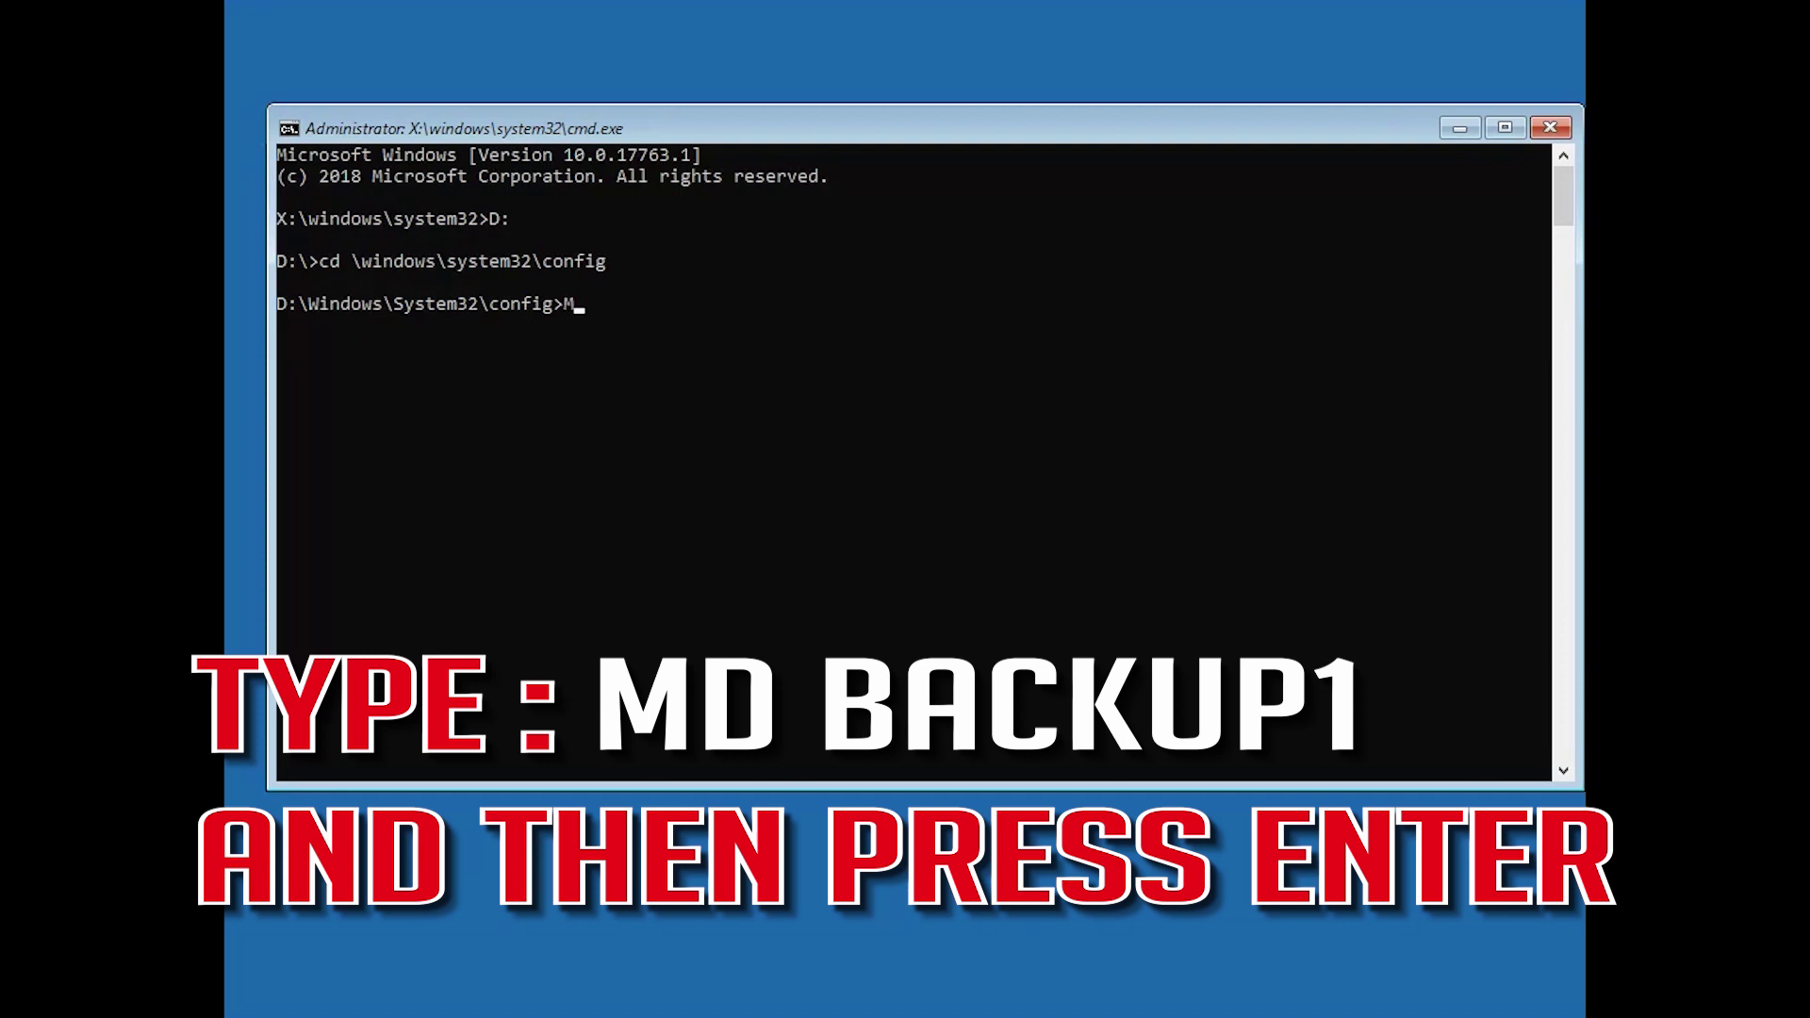
# Step: Enter MD backup1 at the D:\Windows\System32\config prompt, leaving it unexecuted
pyautogui.write(' backup1')
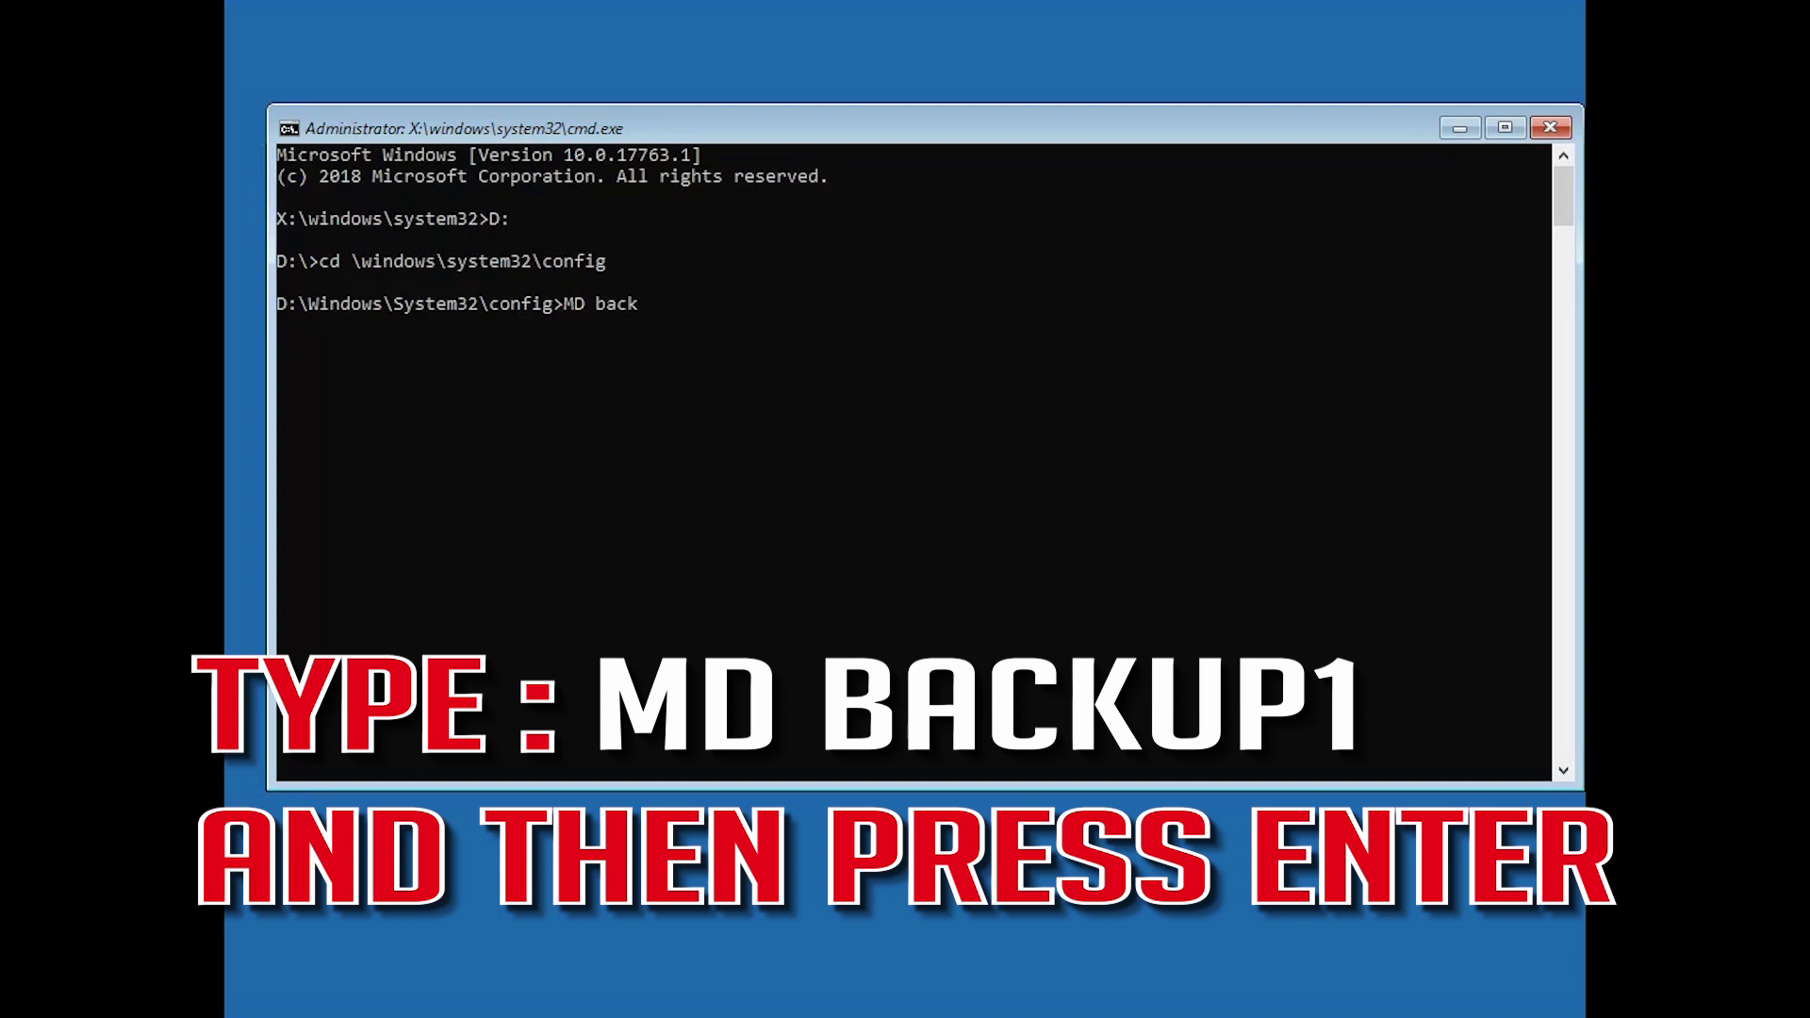
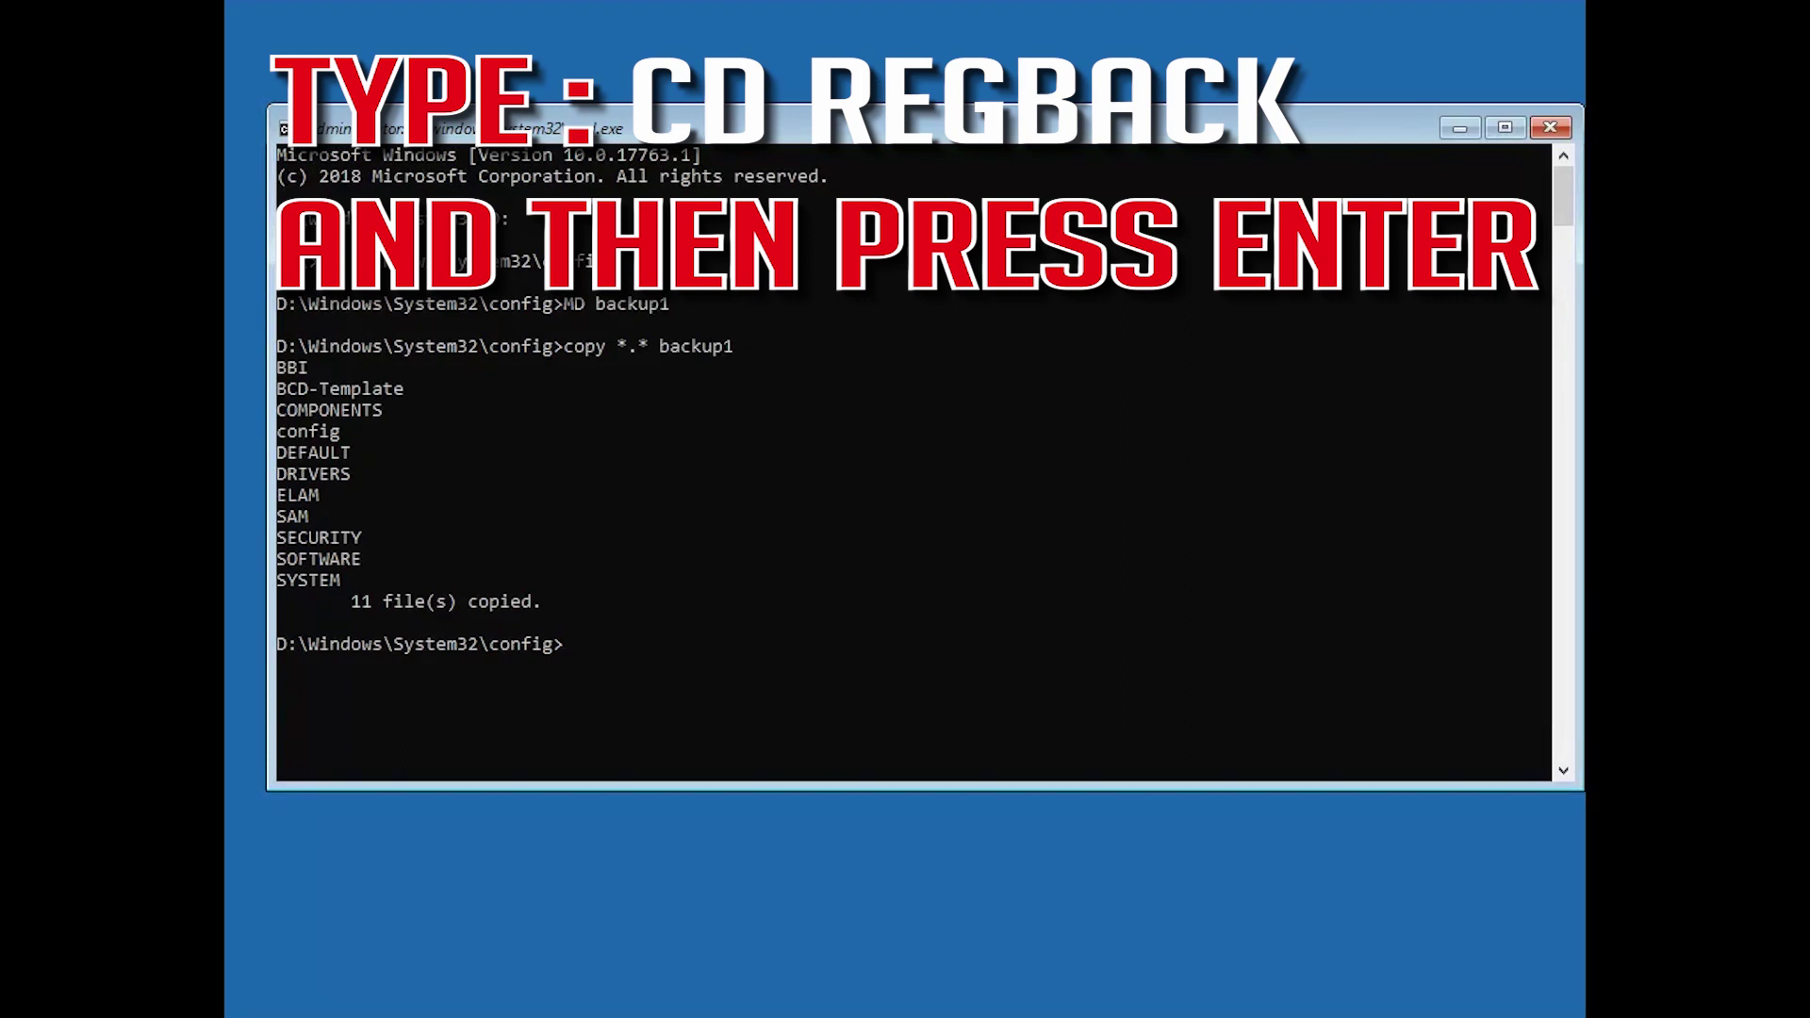
# Step: Change into the RegBack folder and list its DEFAULT, SAM, SECURITY, SOFTWARE and SYSTEM hives
pyautogui.write('CD regback')
pyautogui.press('Return')
pyautogui.write('dir')
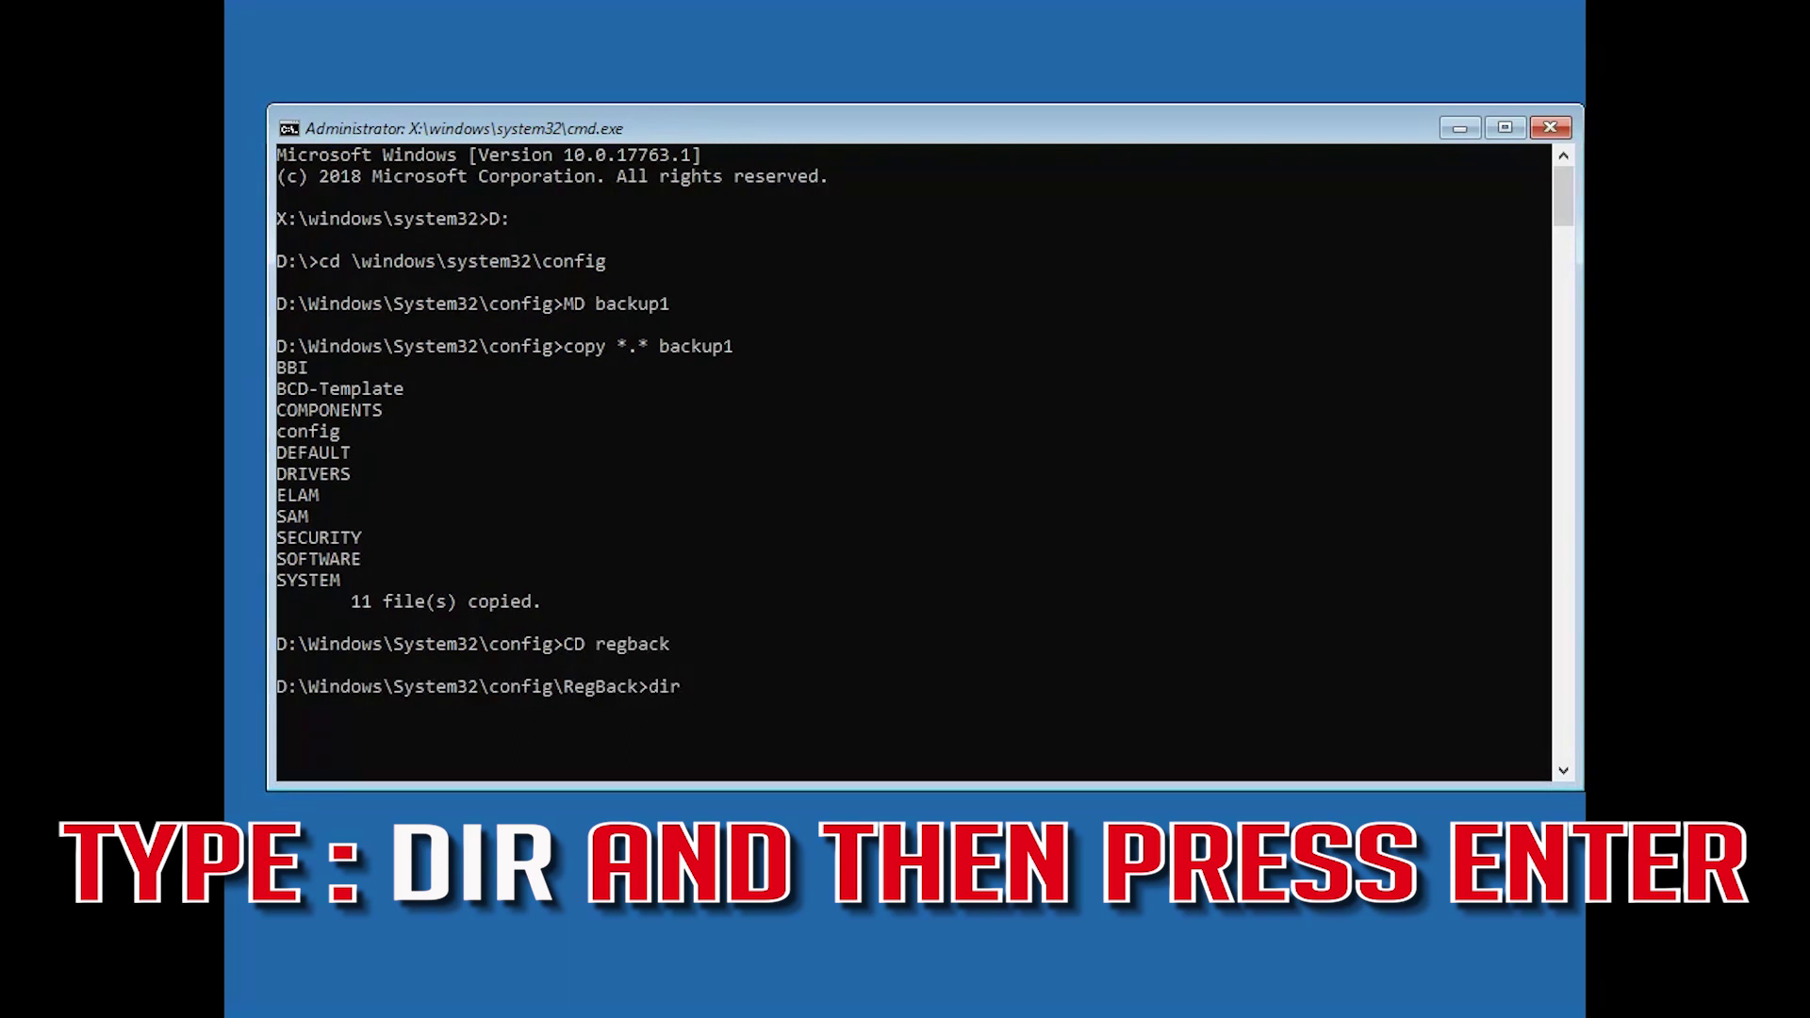
pyautogui.press('Return')
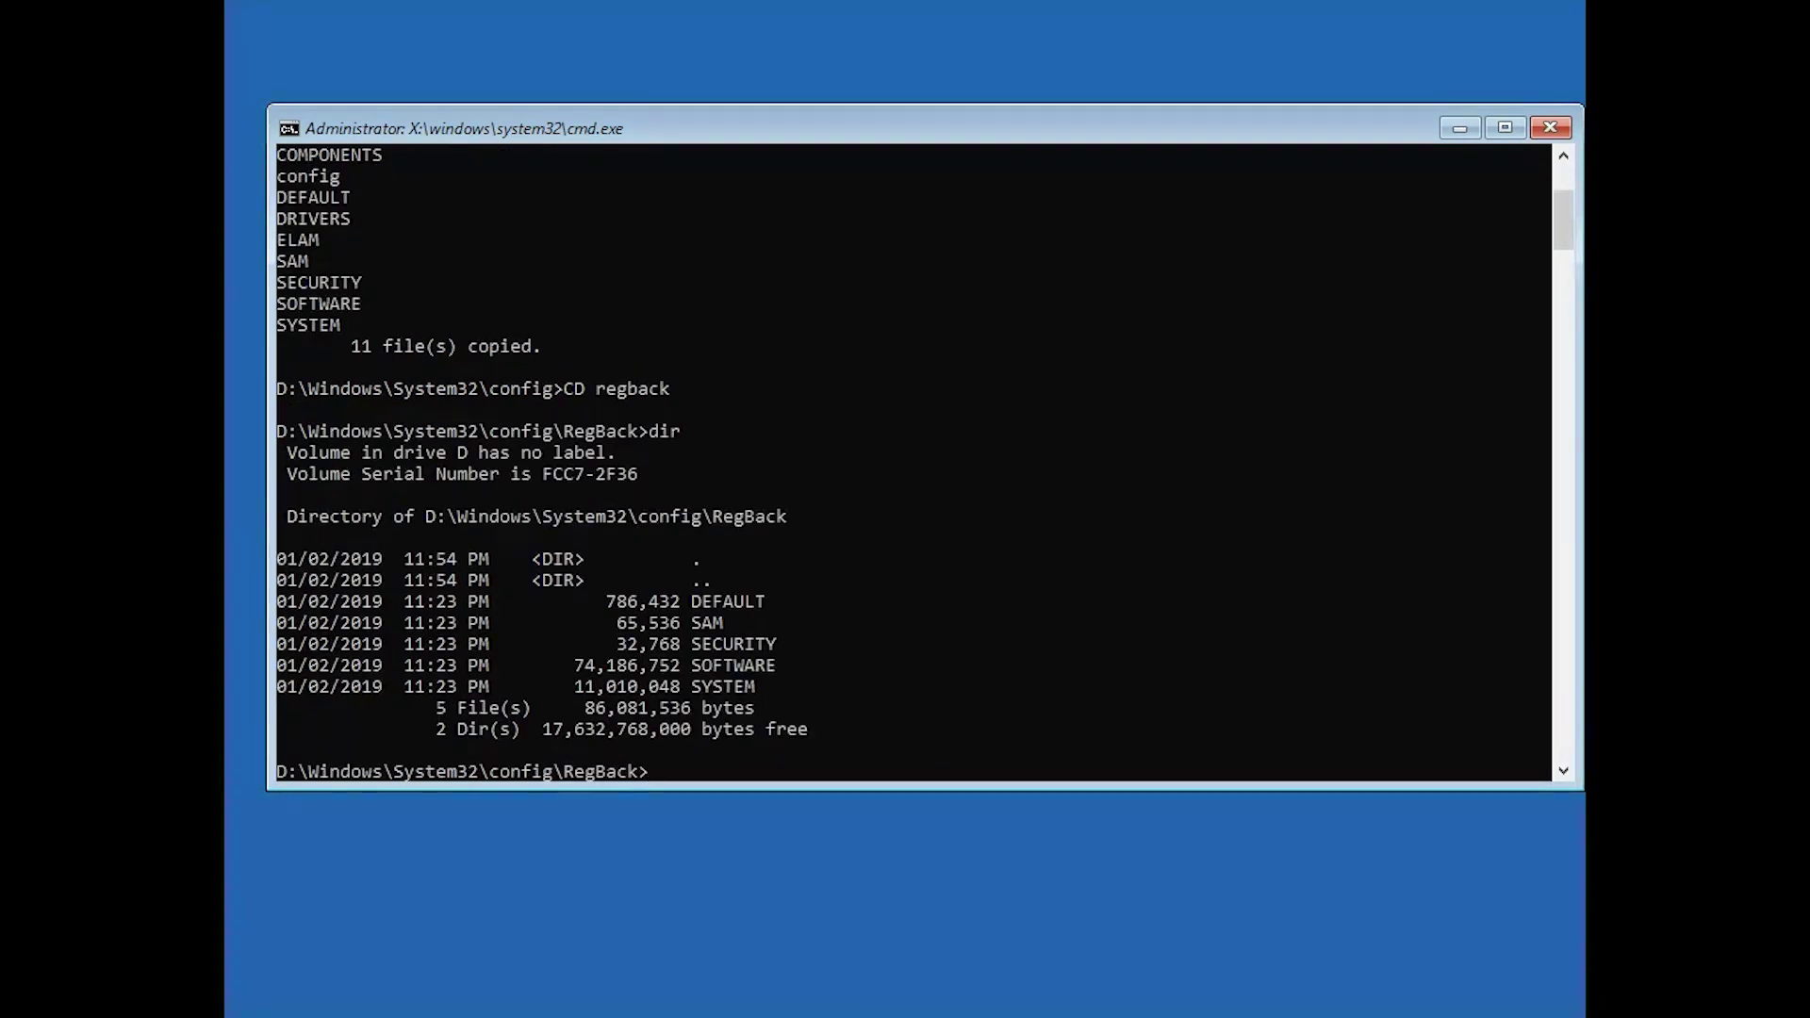
pyautogui.write('copy *.* ..')
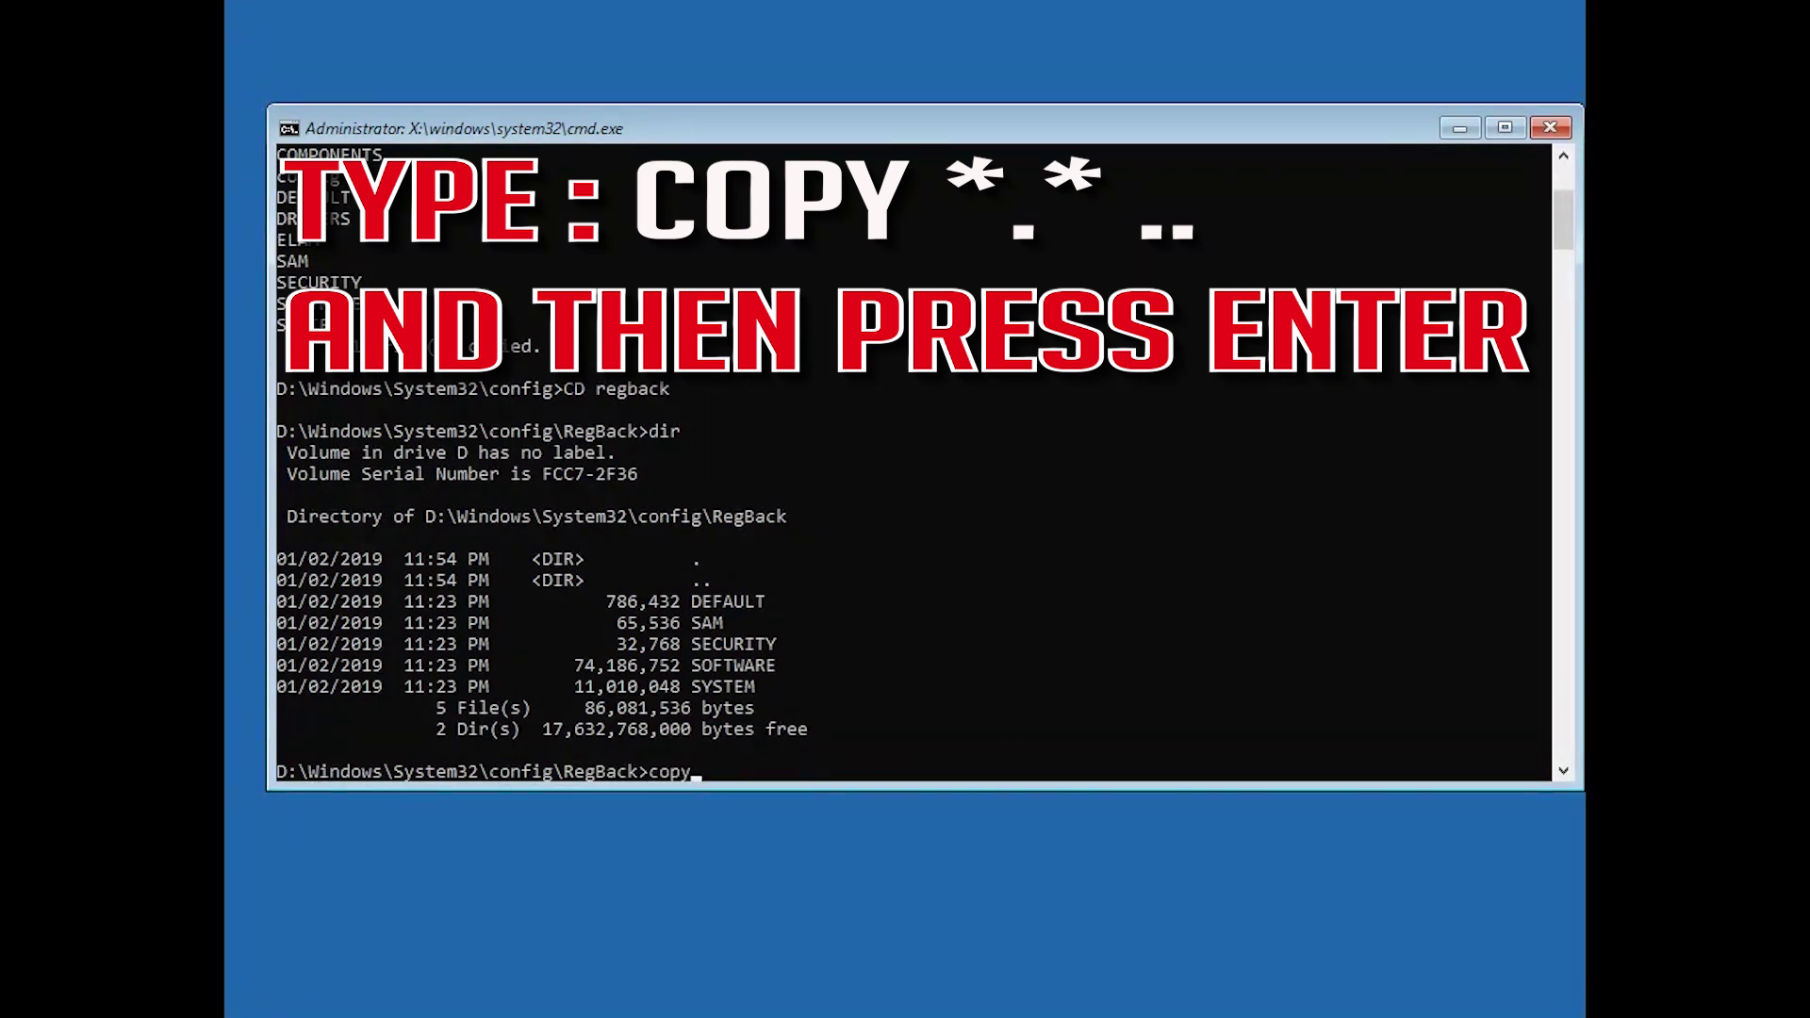
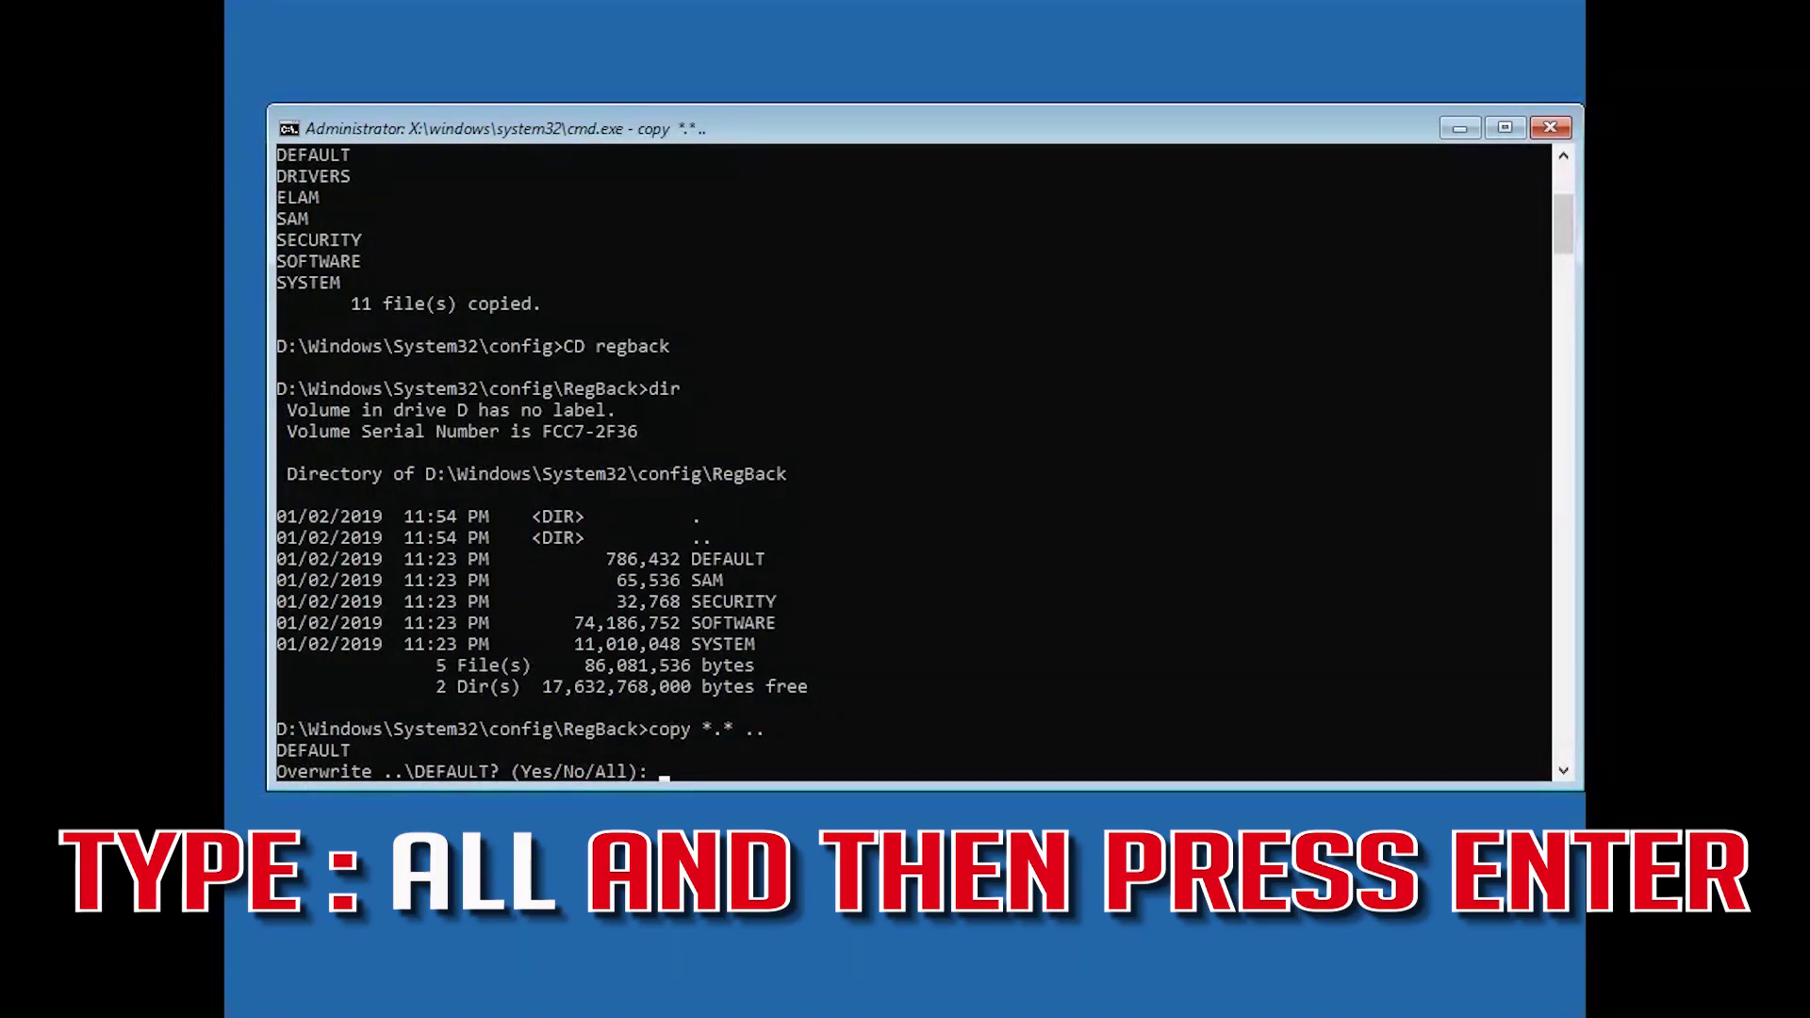
# Step: Answer All to overwrite the config hives with the RegBack copies, then exit the console
pyautogui.write('all')
pyautogui.press('Return')
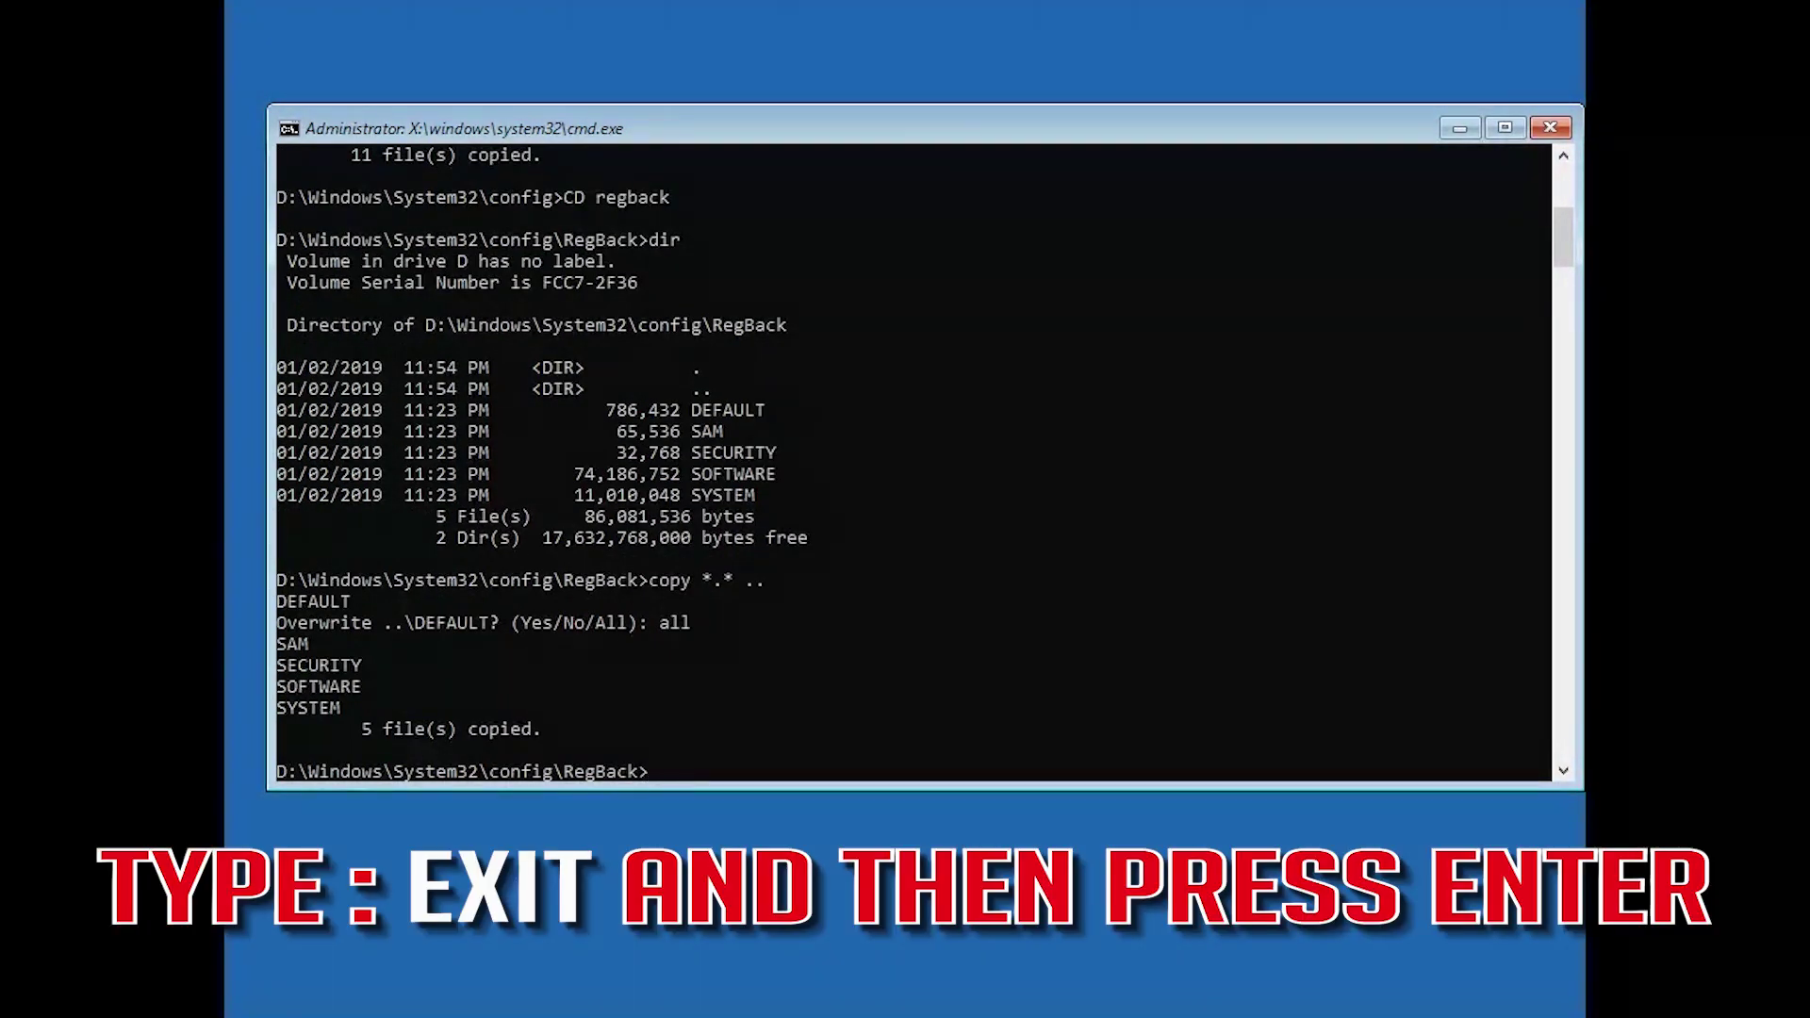
pyautogui.write('exit')
pyautogui.press('Return')
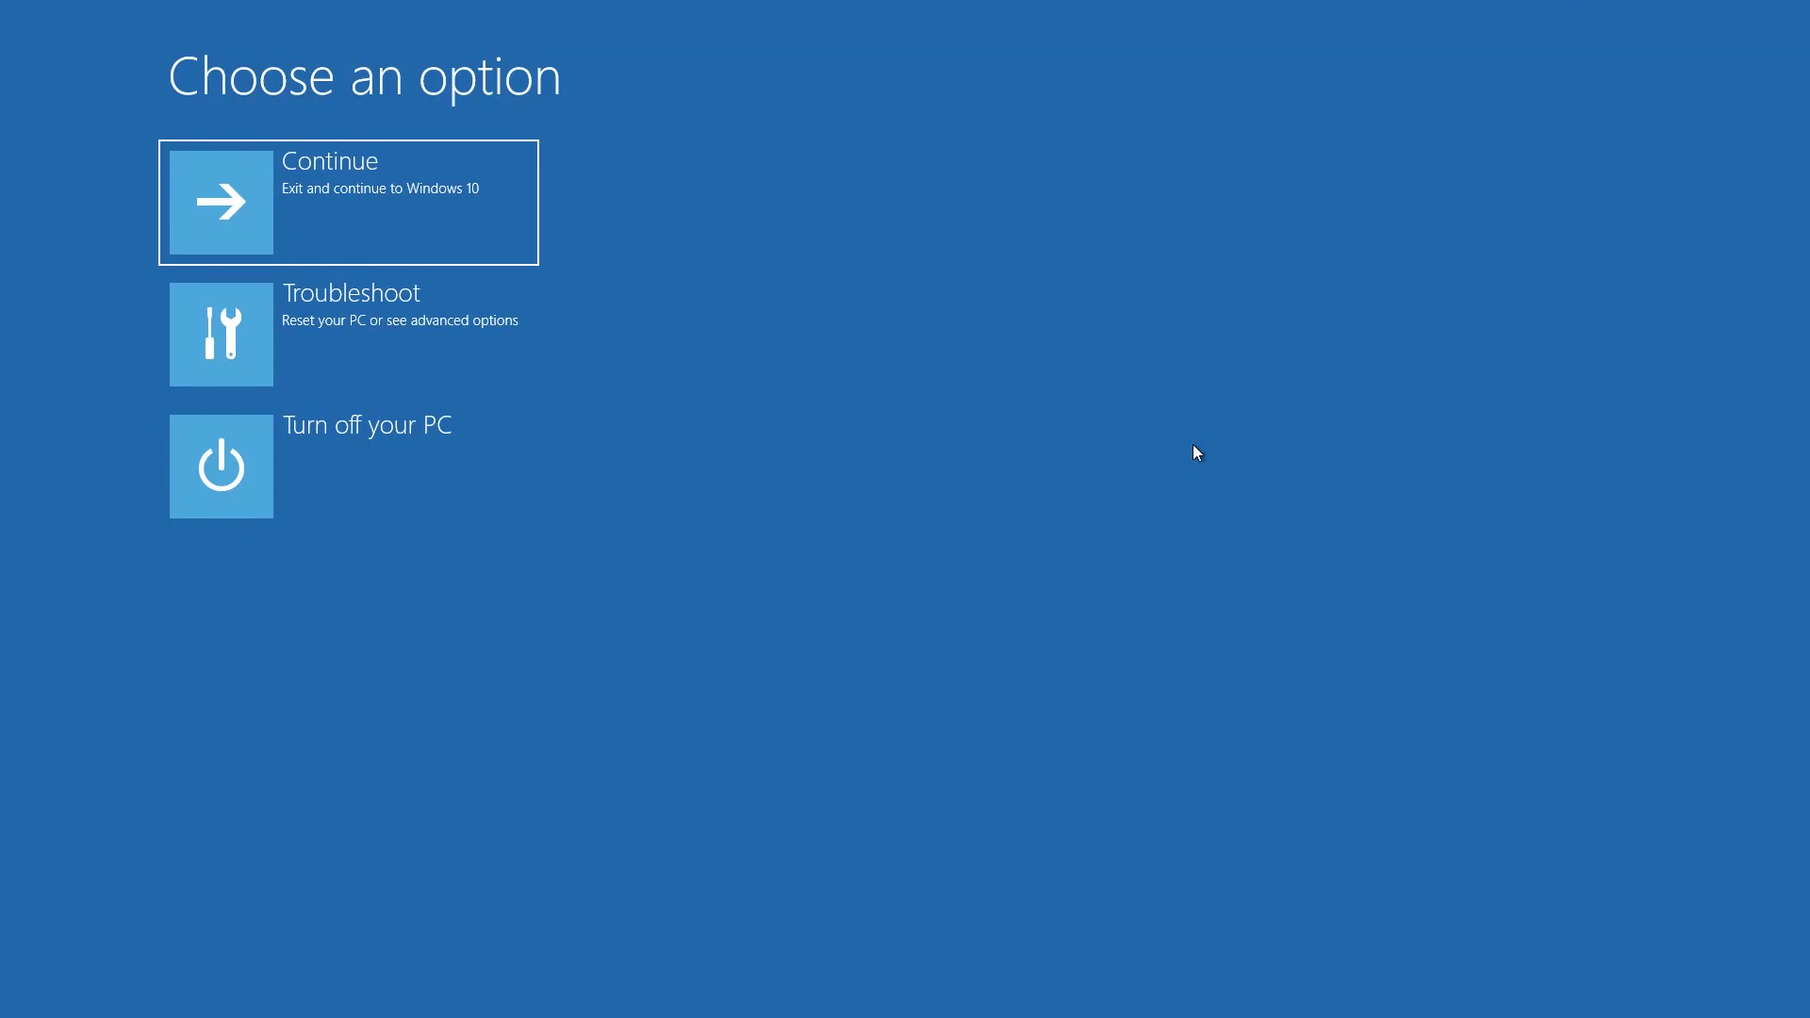
# Step: Restart, boot from the CD/DVD, and choose Command Prompt under Advanced options
pyautogui.click(481, 183)
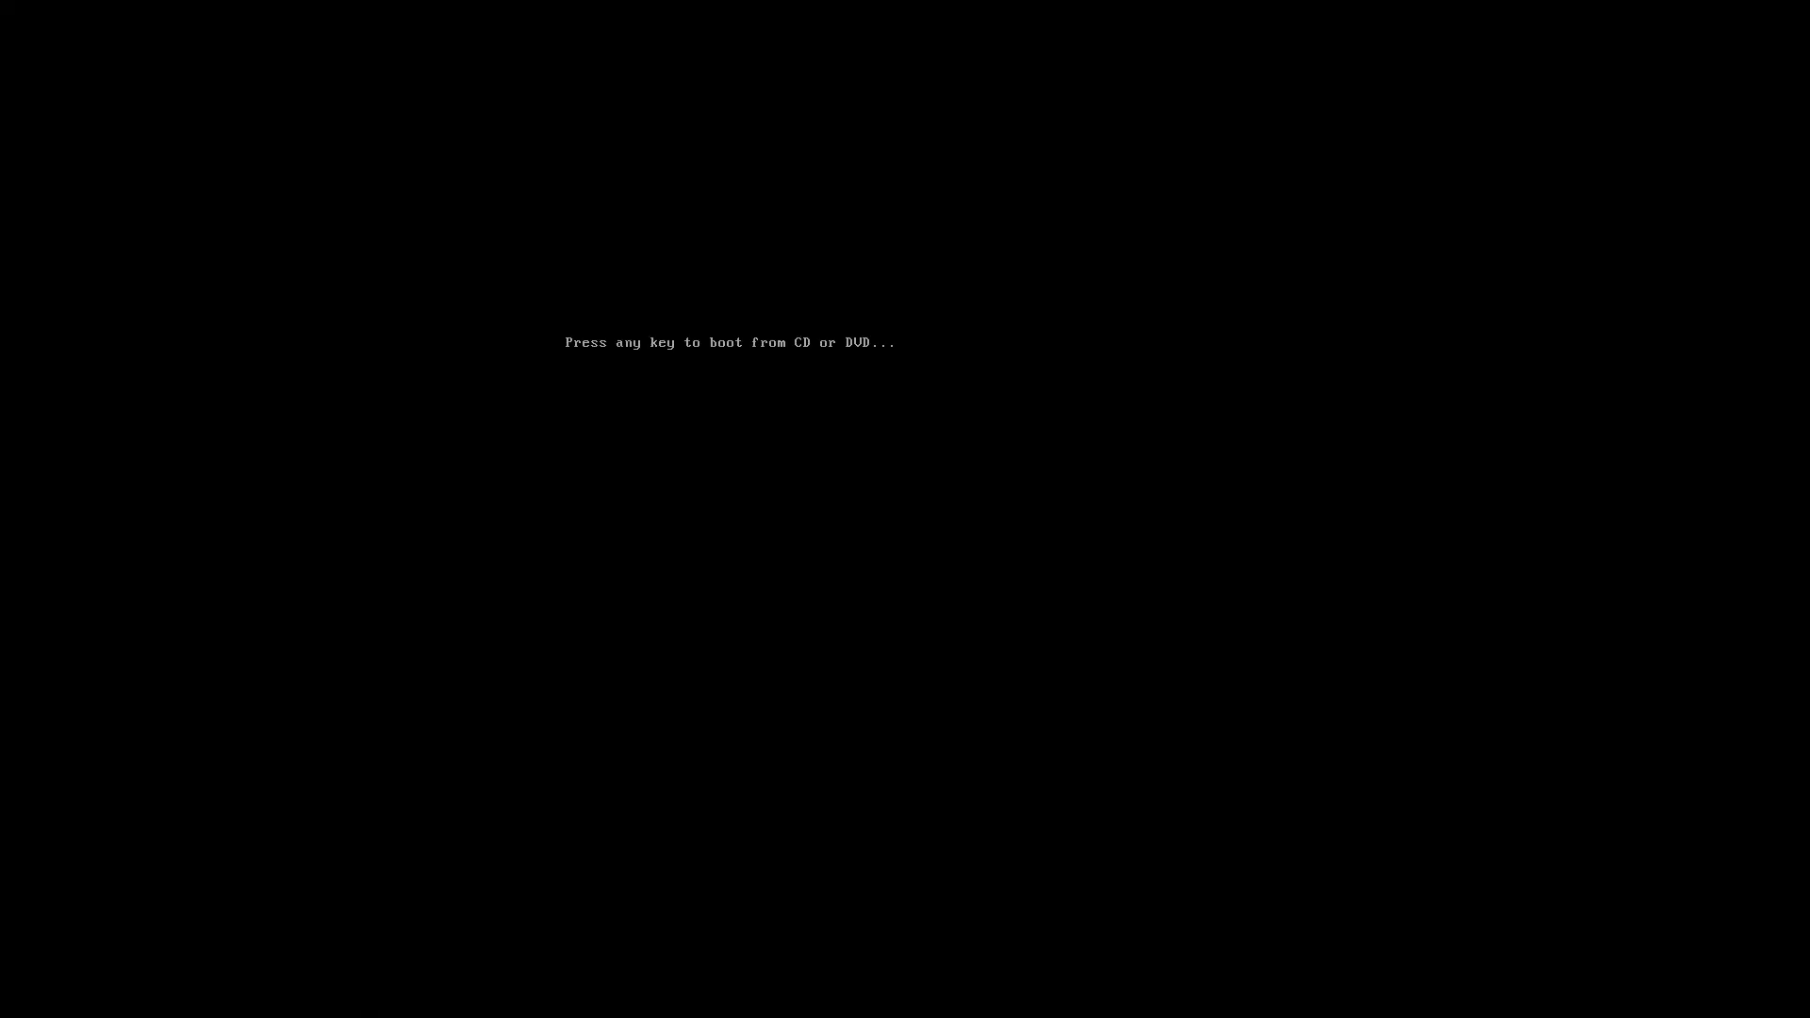
pyautogui.press('Return')
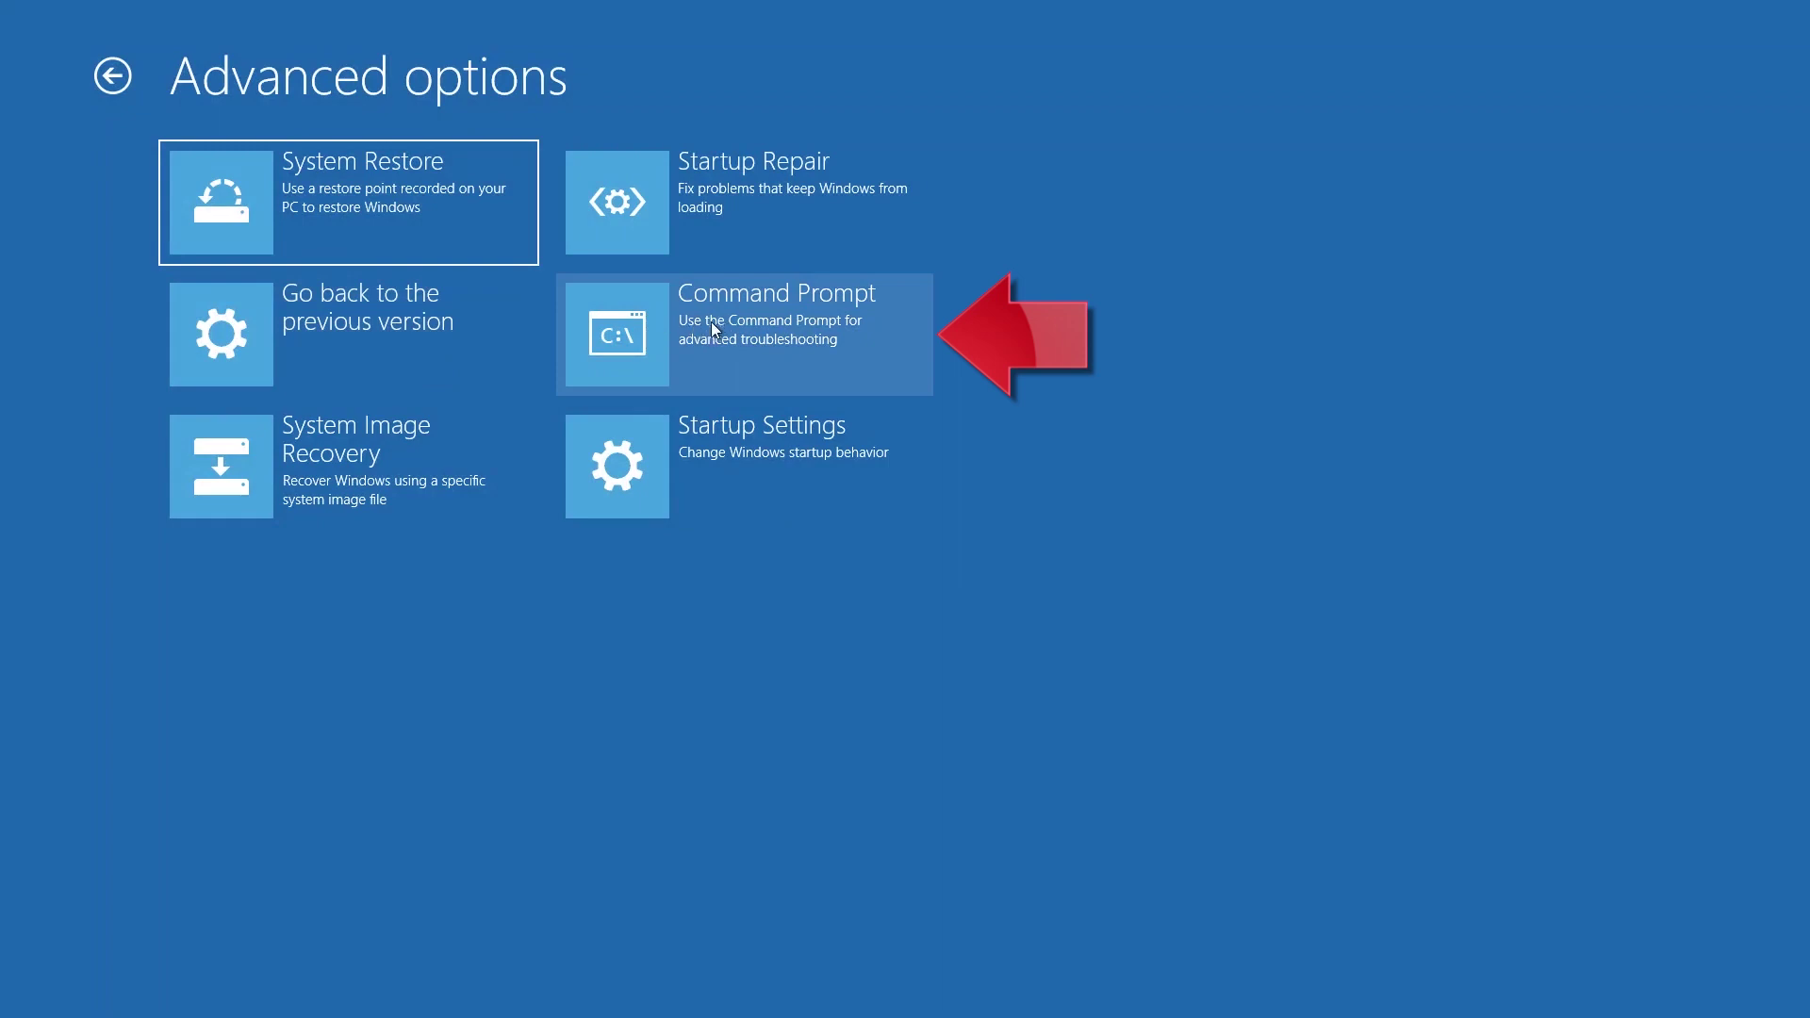
pyautogui.click(769, 331)
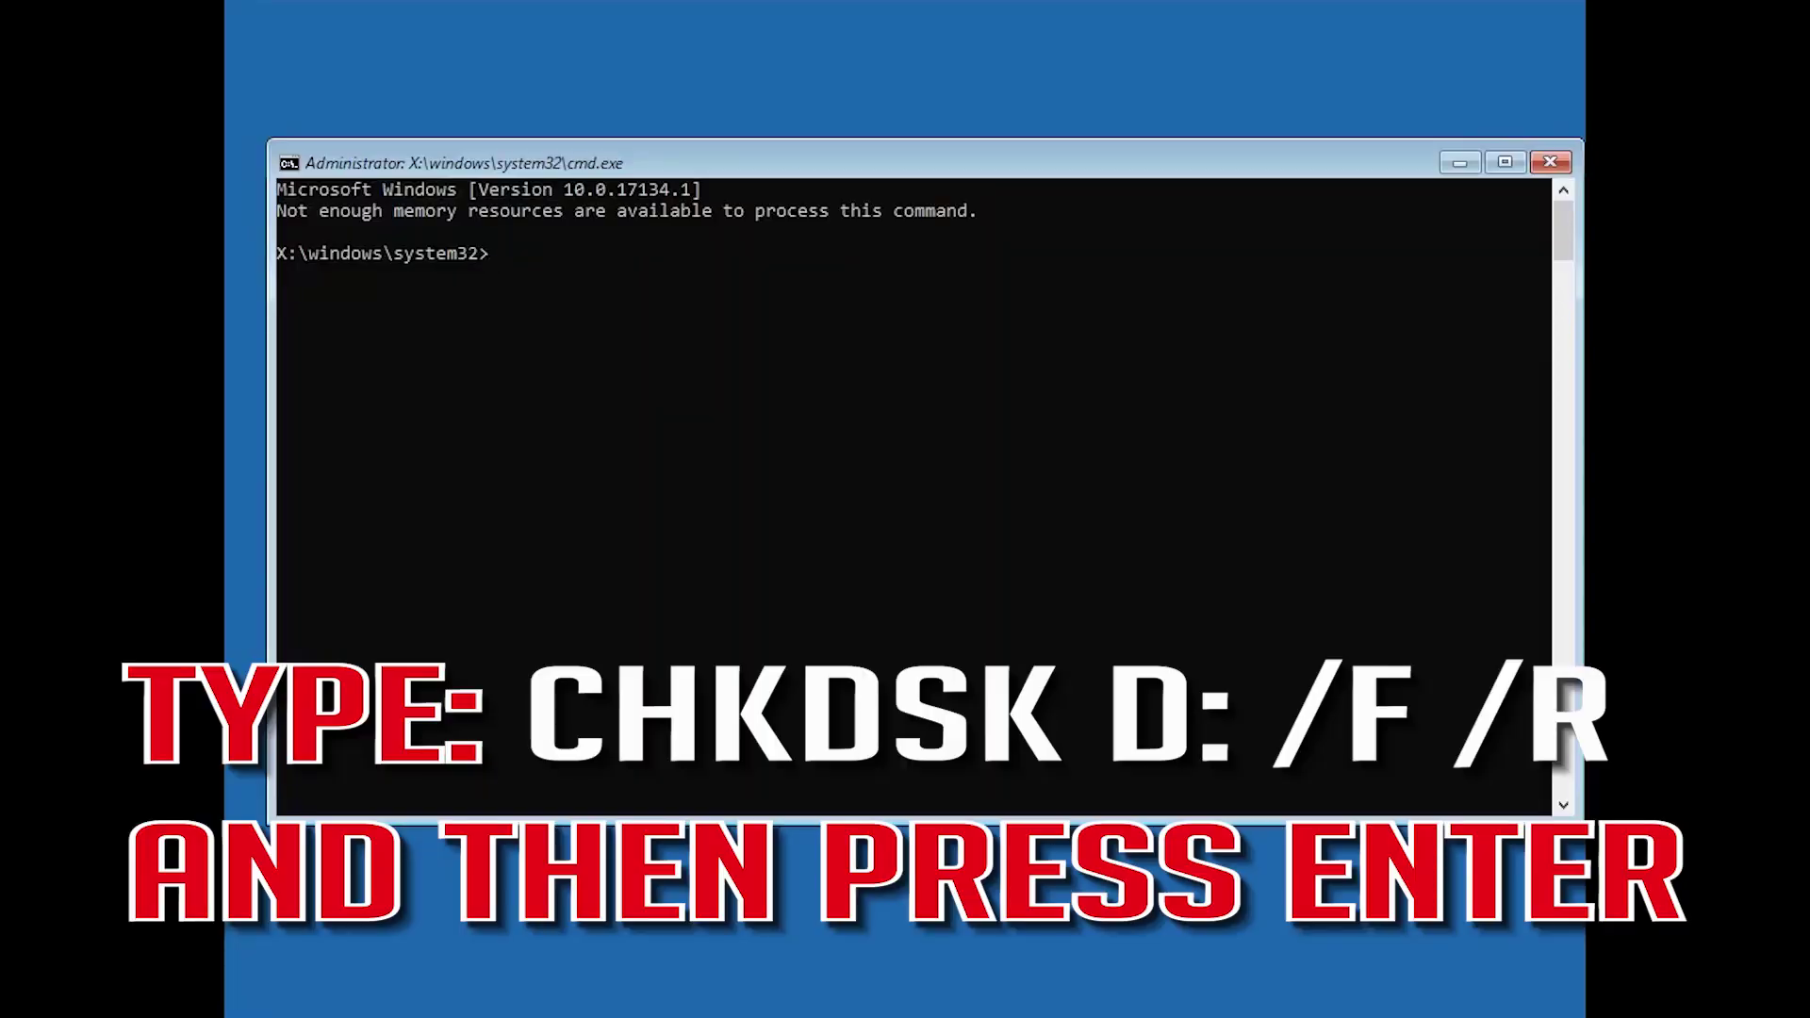
# Step: Run chkdsk d: /f /r to fix errors and recover bad sectors on drive D
pyautogui.write('chkdsk d:')
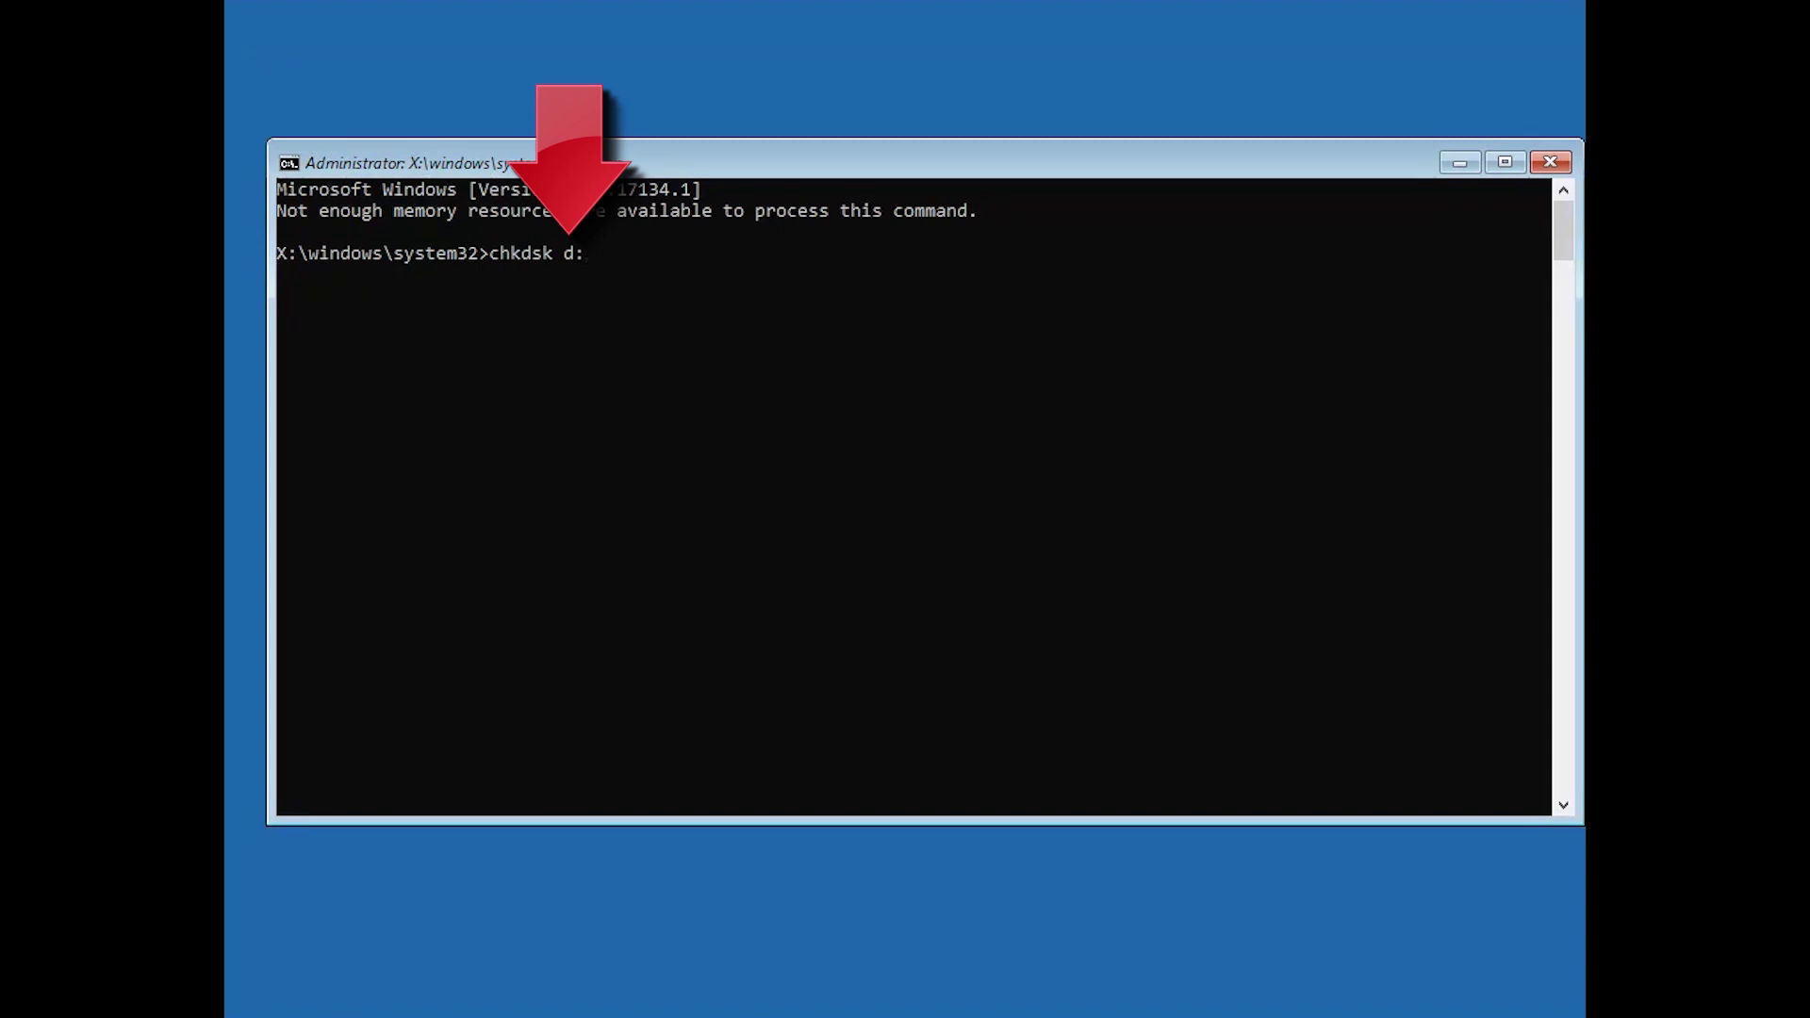
pyautogui.write(' /')
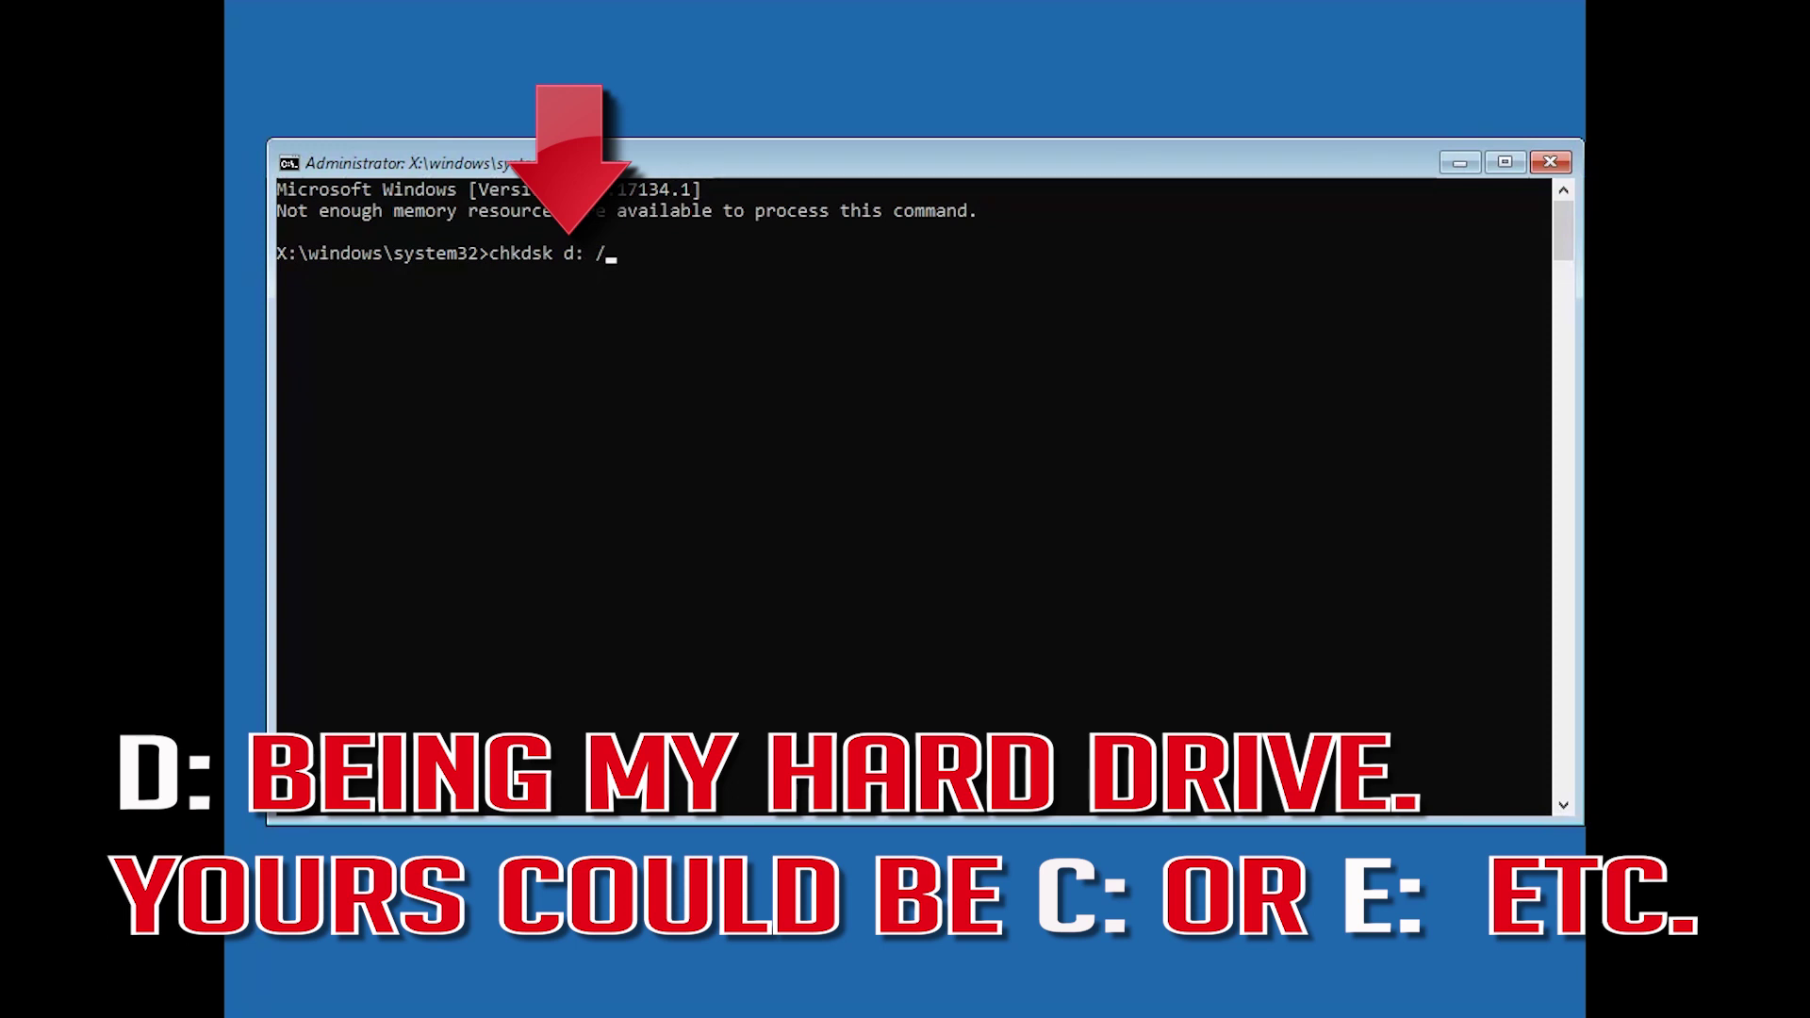
pyautogui.write('f /r')
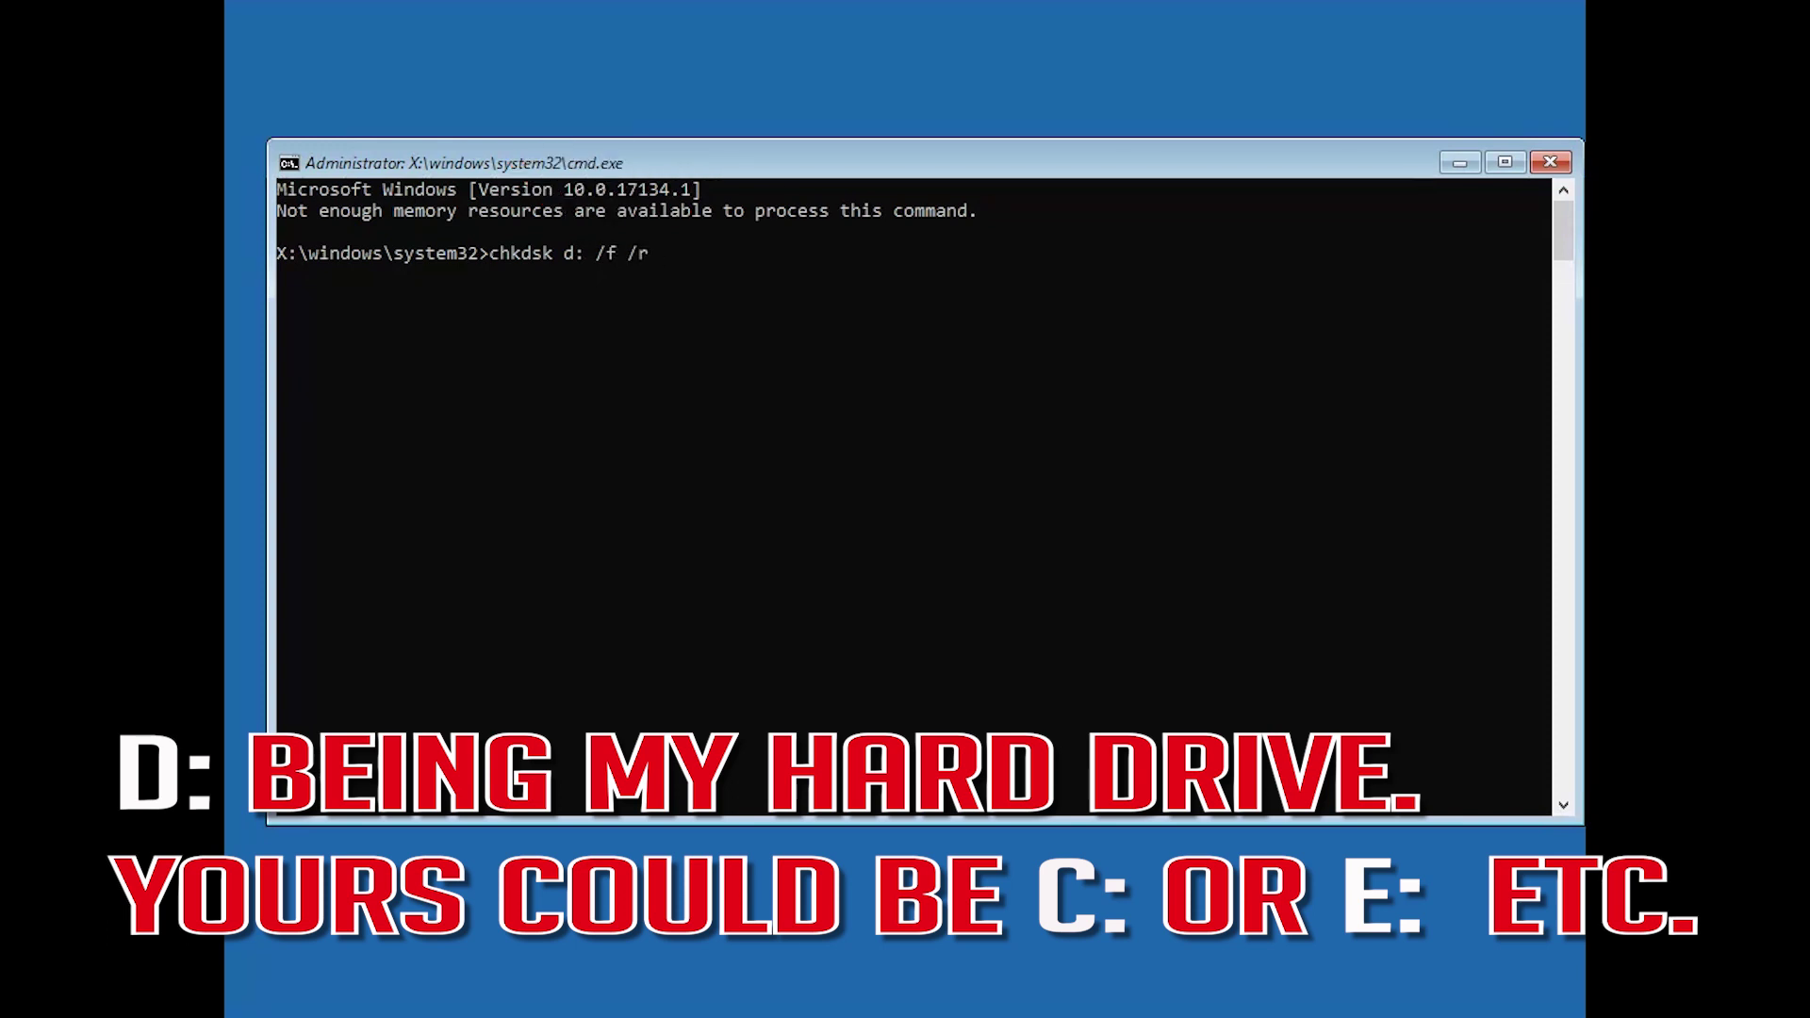
pyautogui.press('Return')
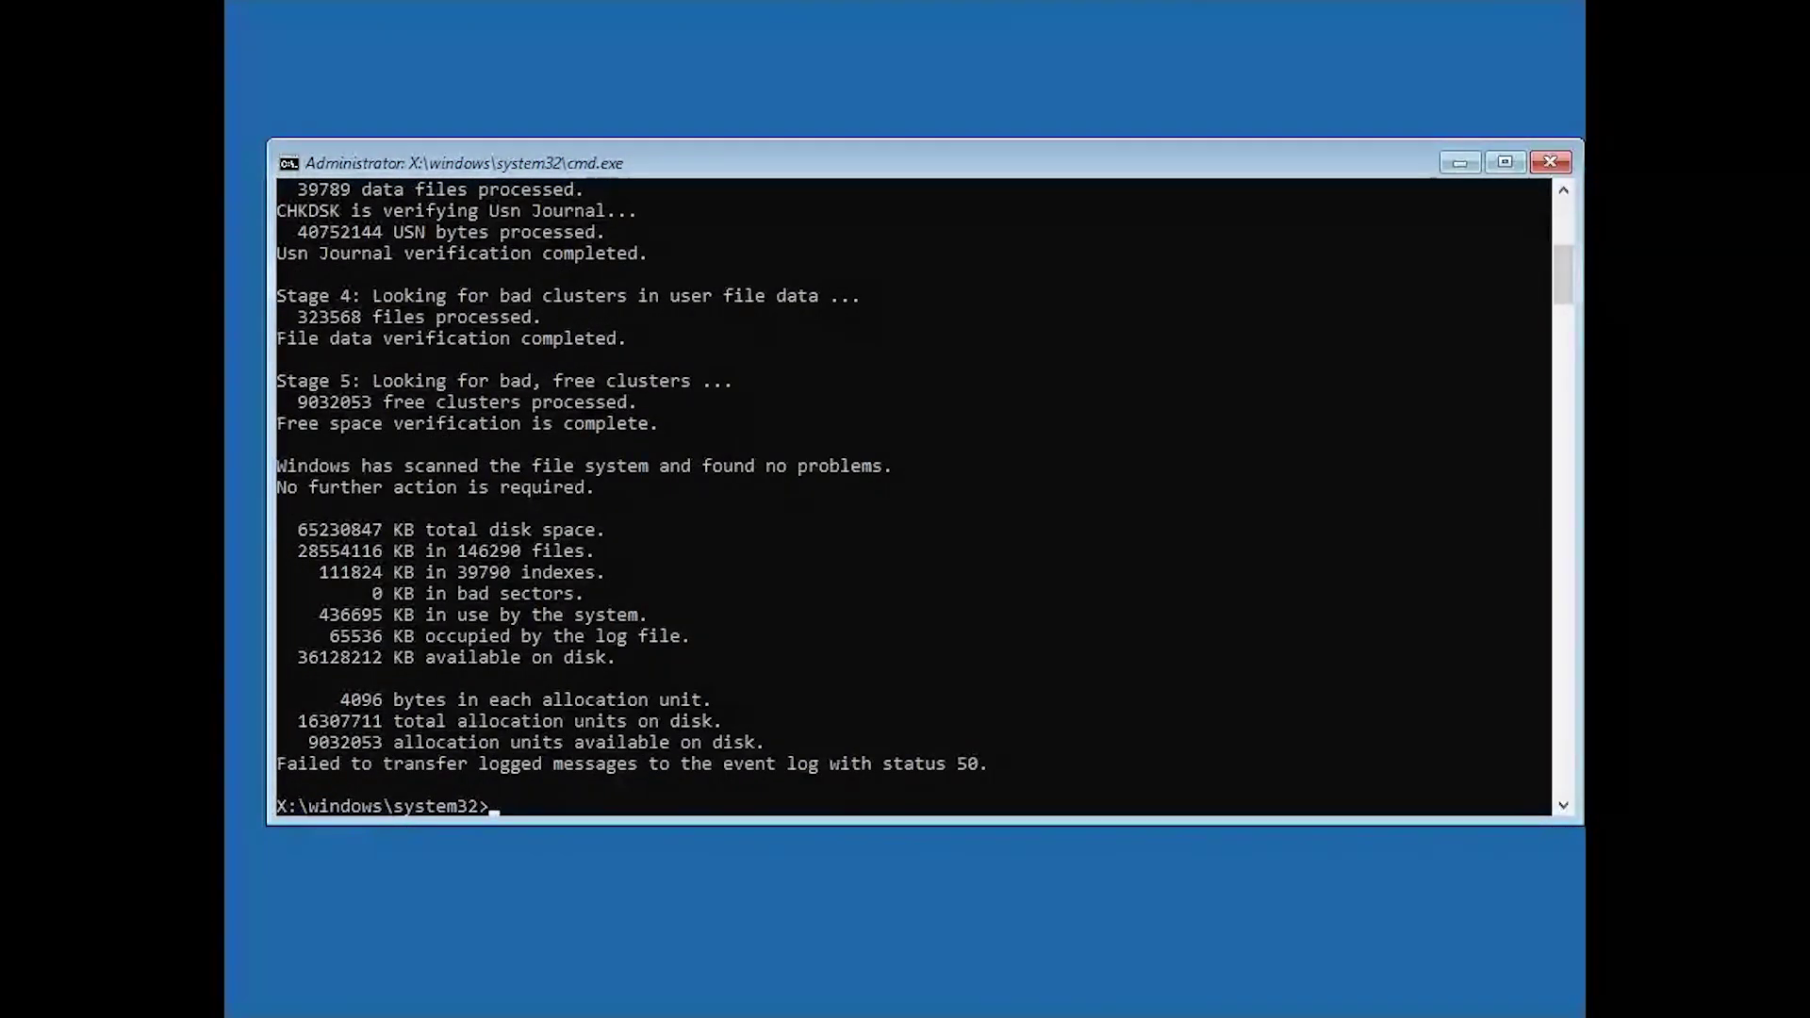
# Step: Exit the finished console, reopen Command Prompt from Advanced options, and enter sfc /scannow
pyautogui.write('exi')
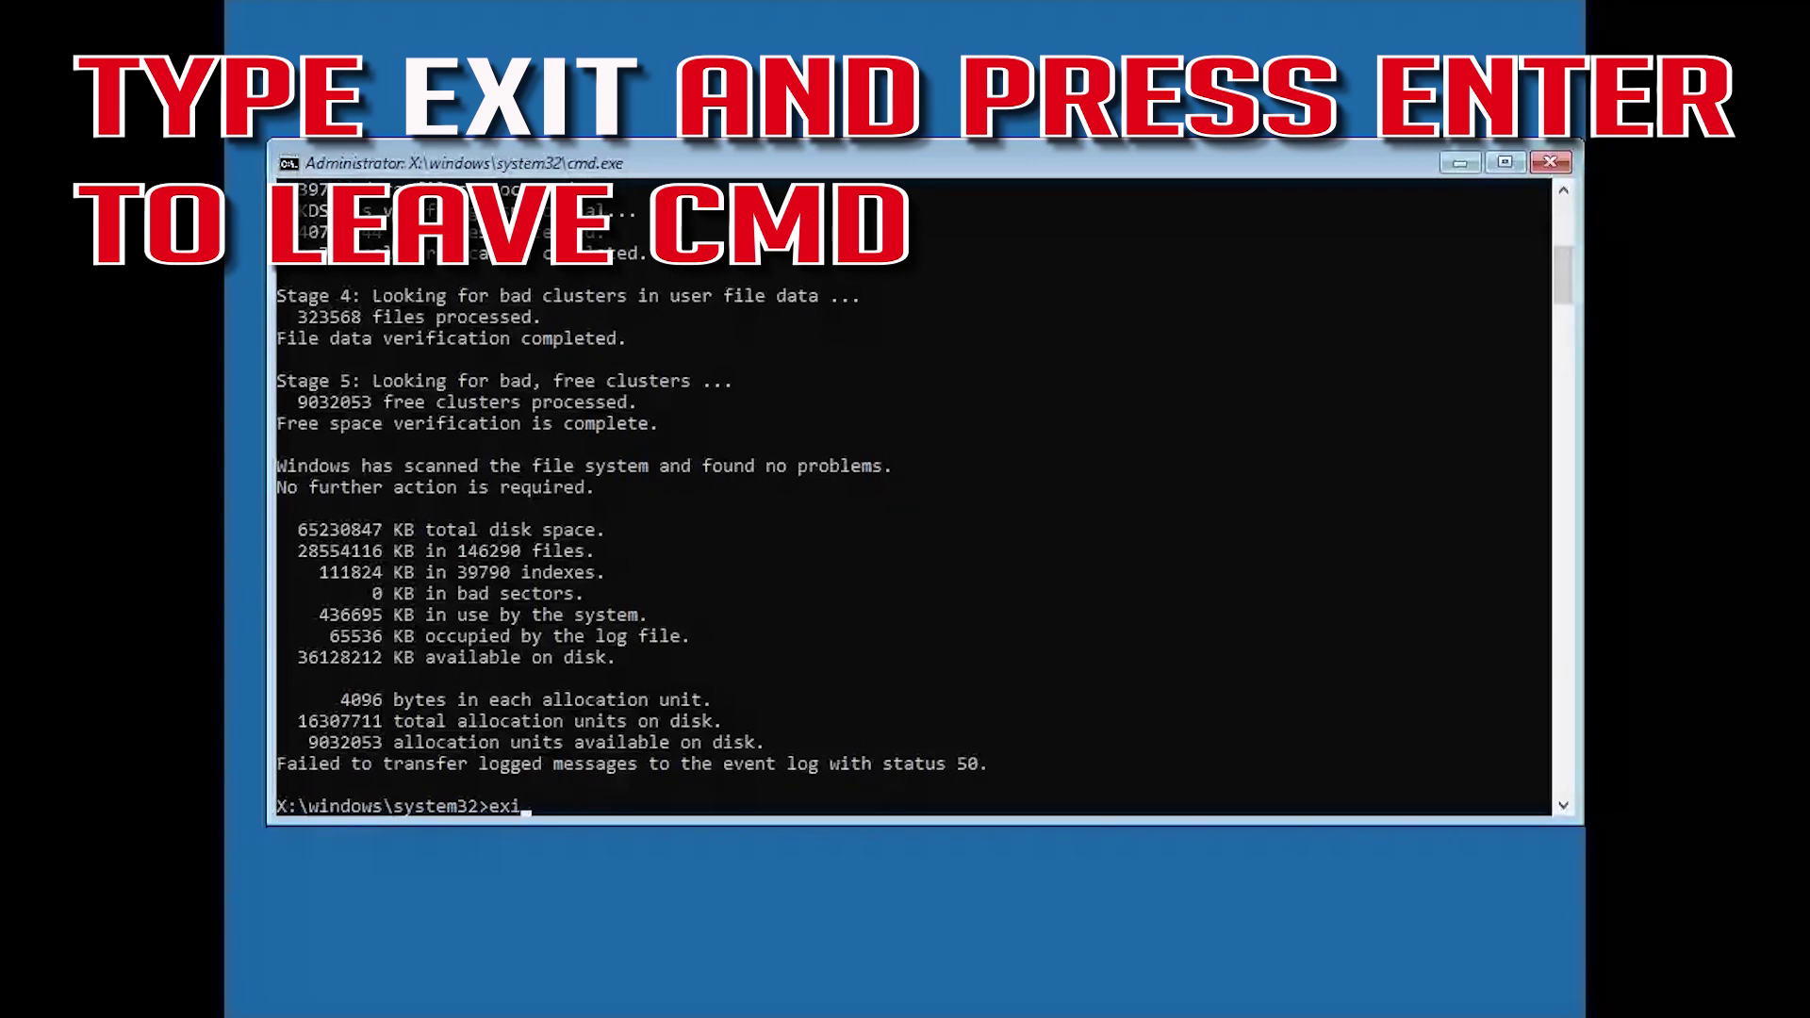
pyautogui.write('t')
pyautogui.press('Return')
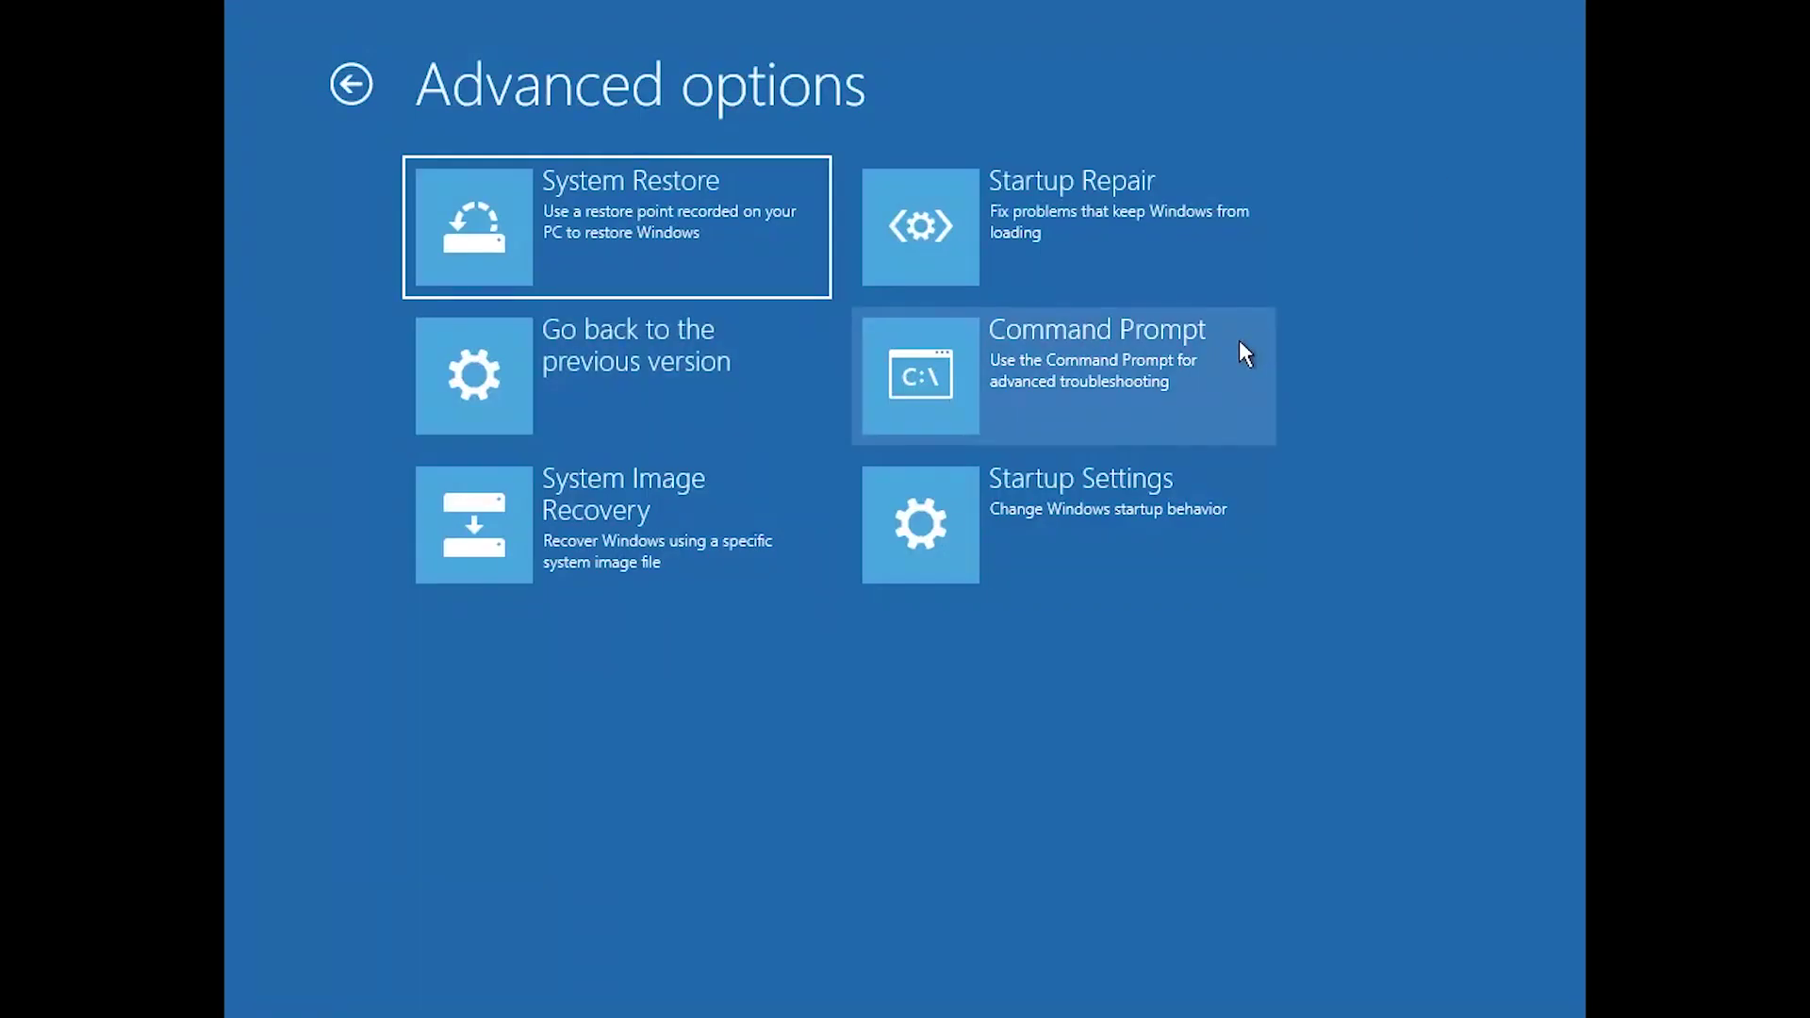
pyautogui.click(1240, 346)
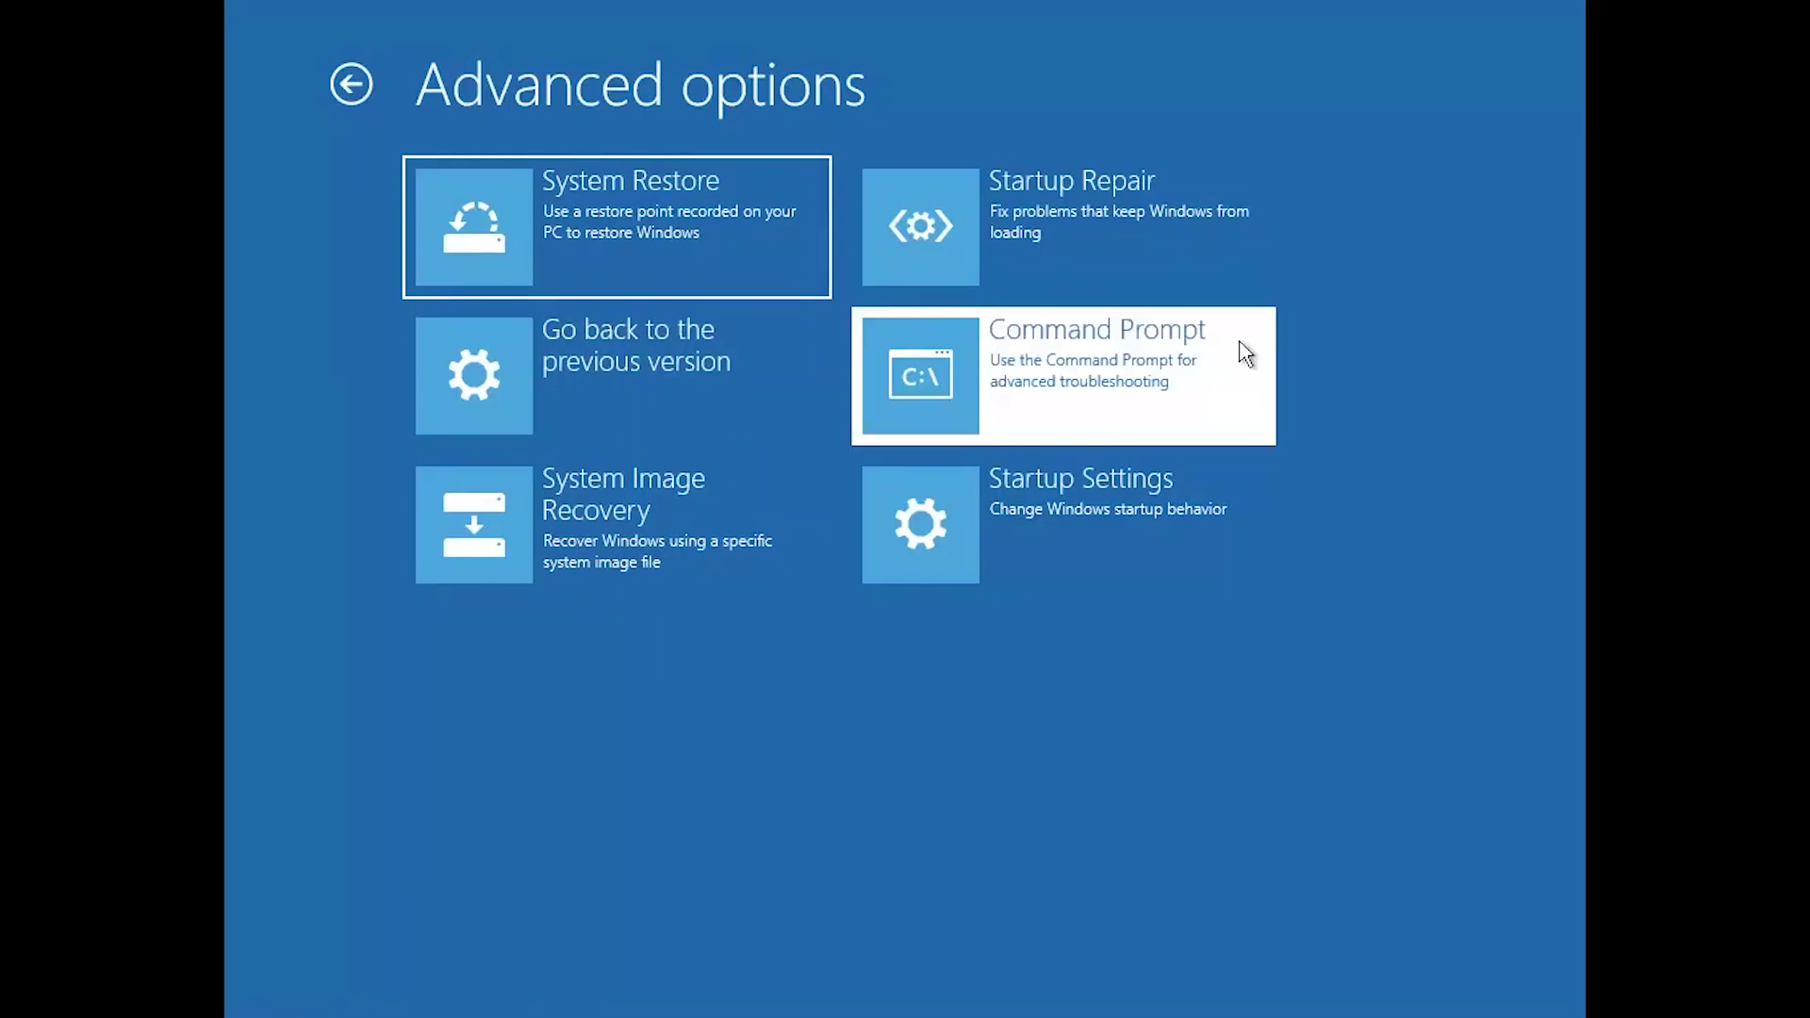
pyautogui.write('sfc')
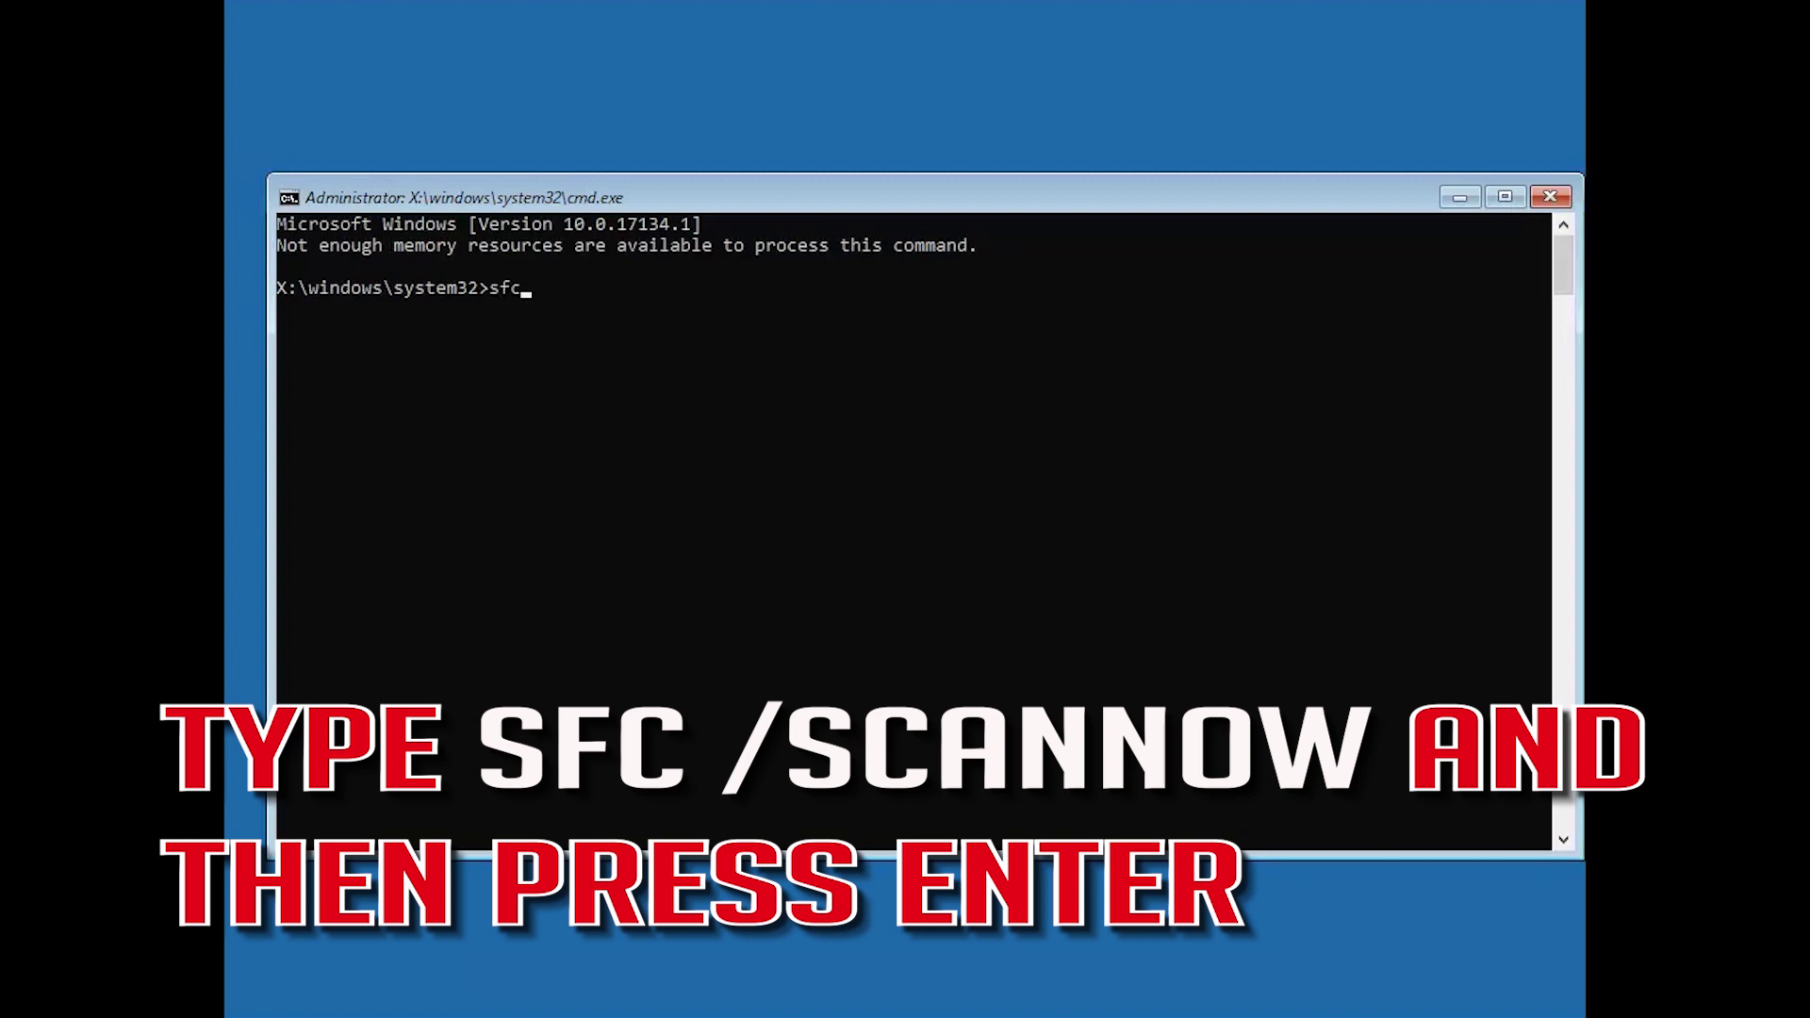
pyautogui.write(' /scannow')
# Step: Start the sfc /scannow system file check and wait for verification to reach 100%
pyautogui.press('Return')
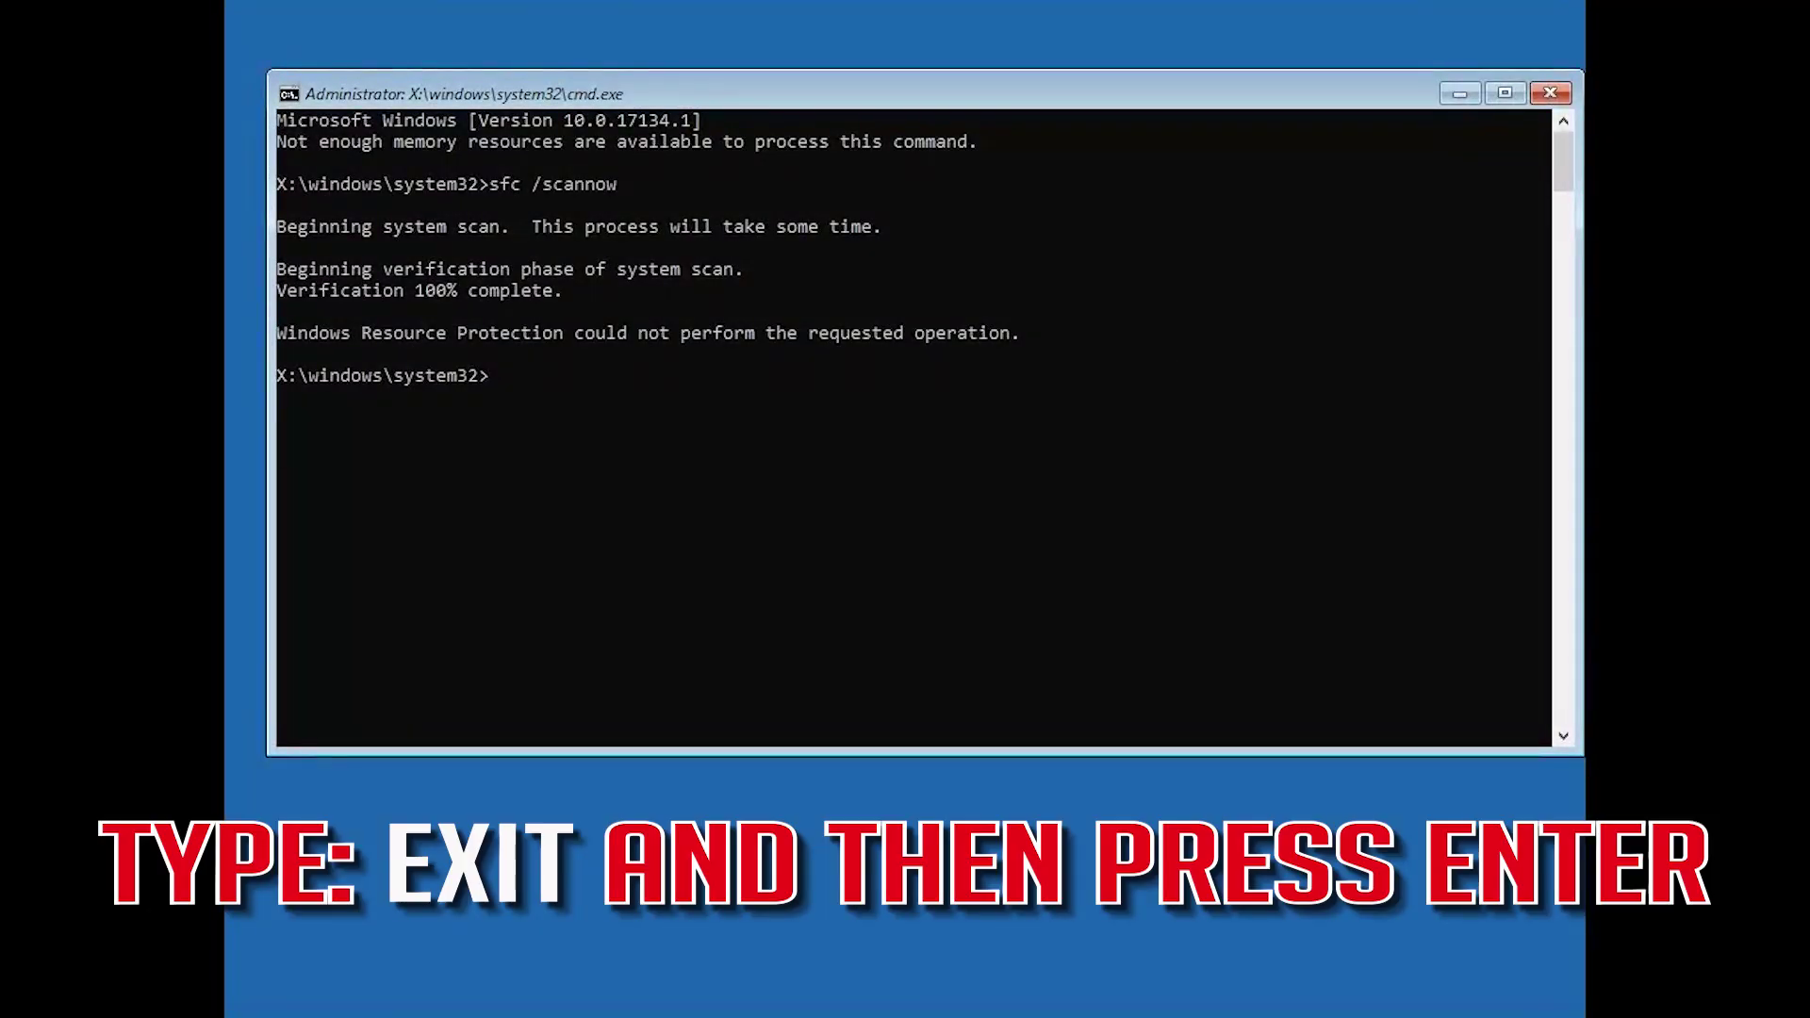
# Step: Enter exit to close the console and return to Choose an option
pyautogui.write('exit')
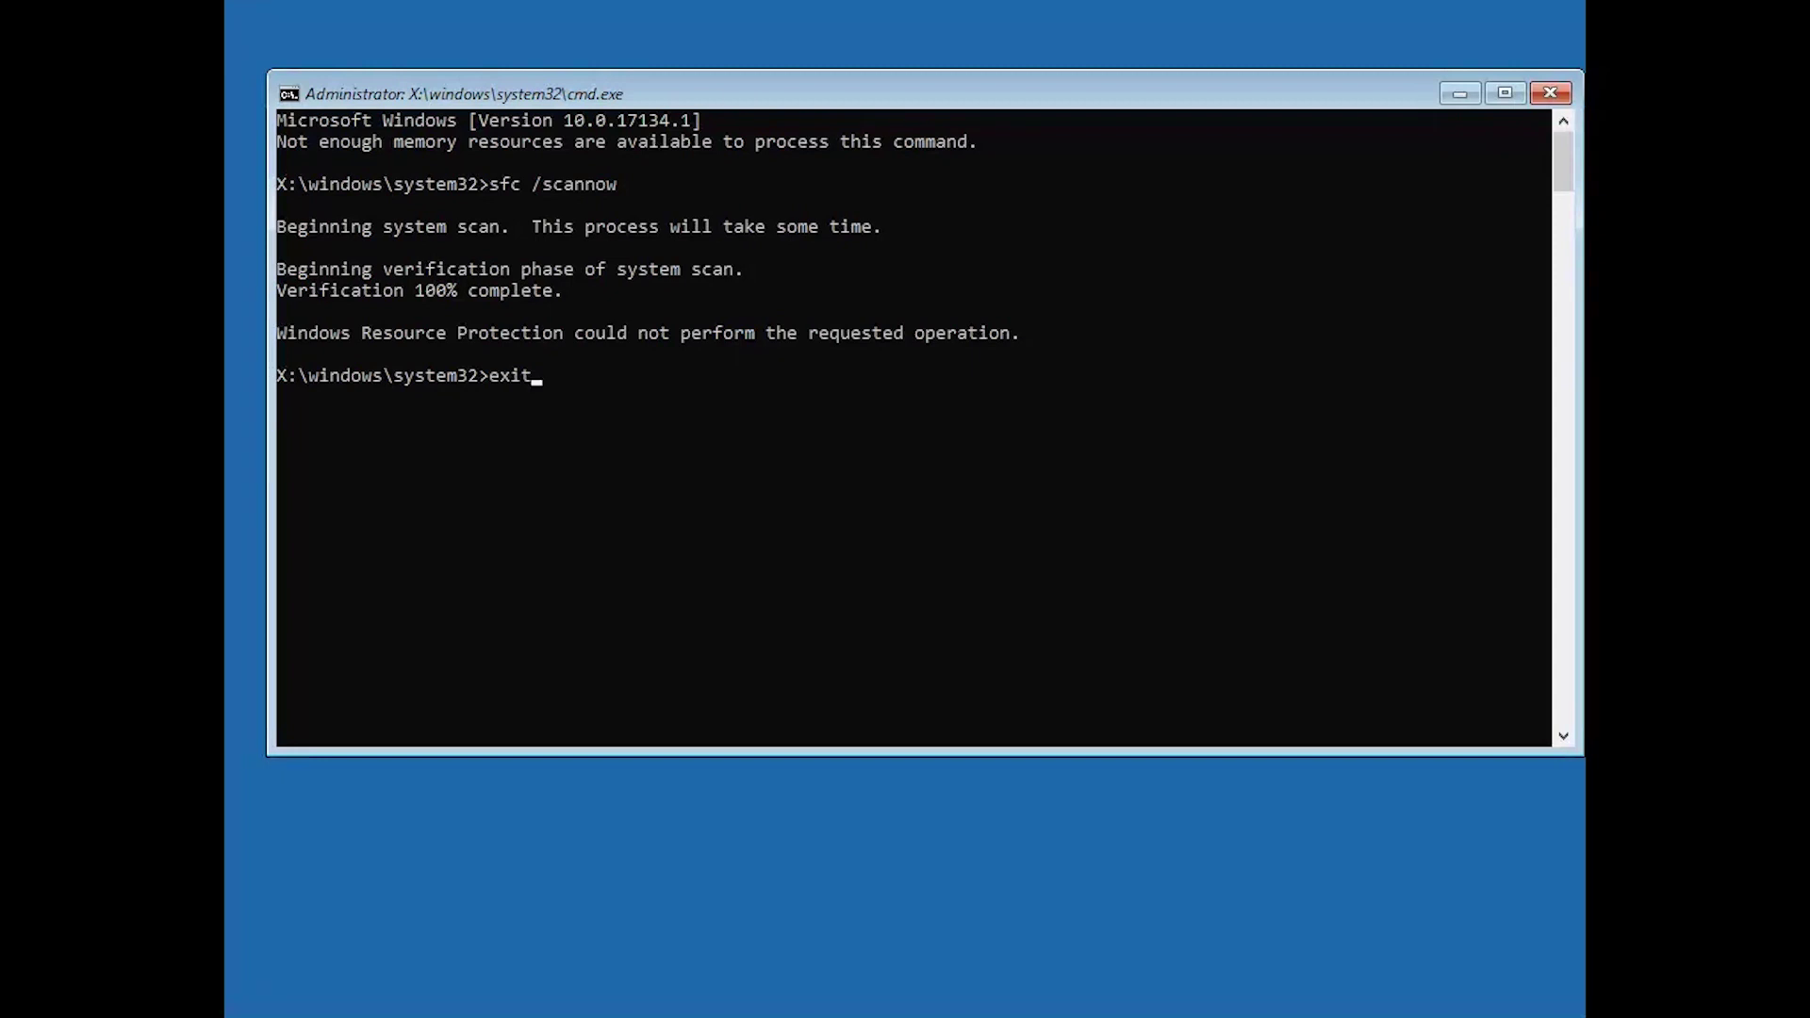
pyautogui.press('Return')
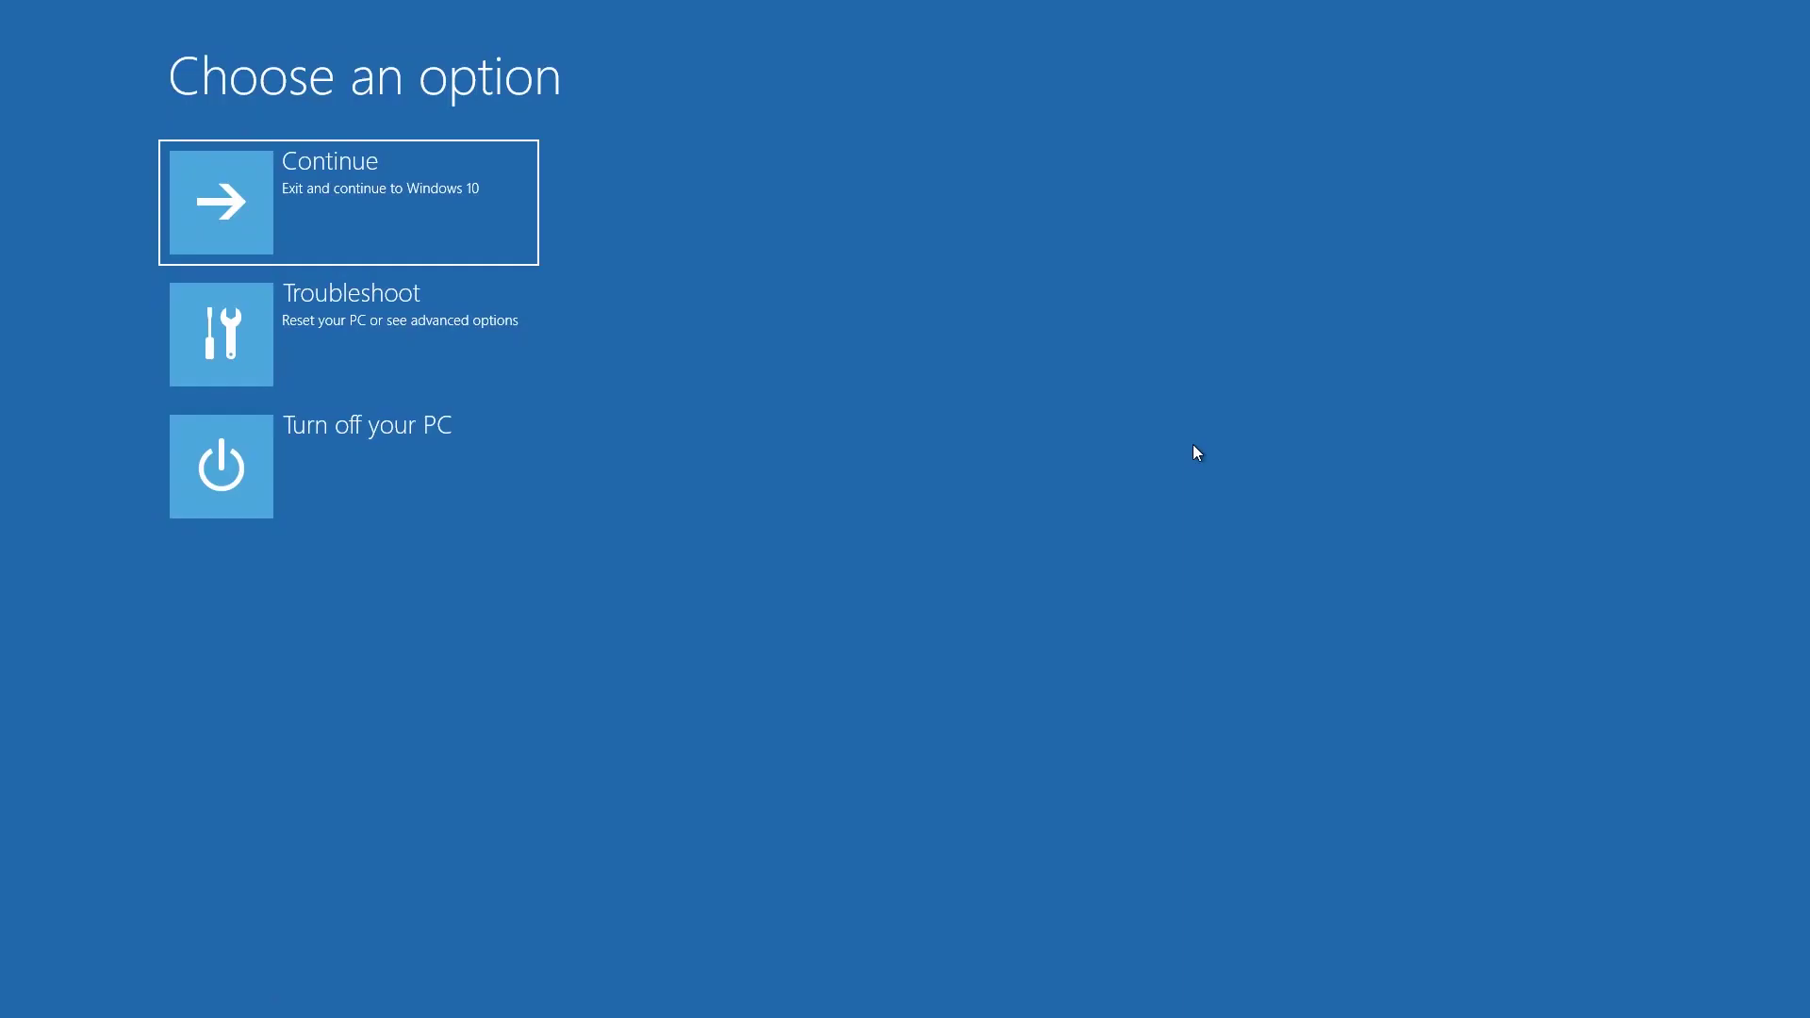